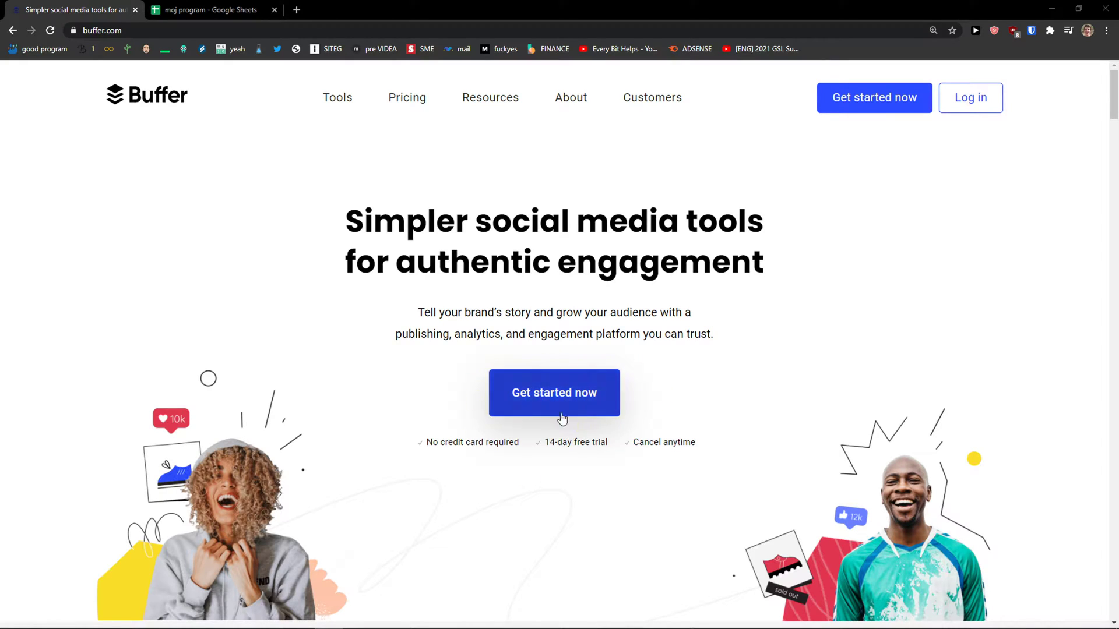
Step: Open Buffer's Publish pricing and compare the Free, Pro, Premium and Business plans, noting Premium's 2-user limit
left_click(573, 394)
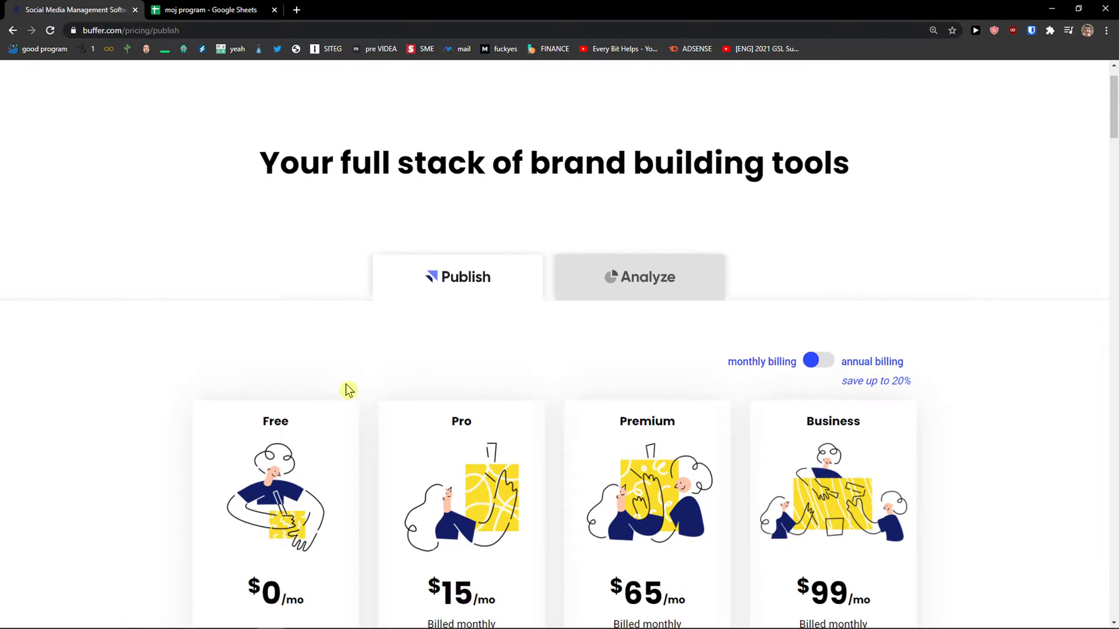
scroll(347, 390, "down", 3)
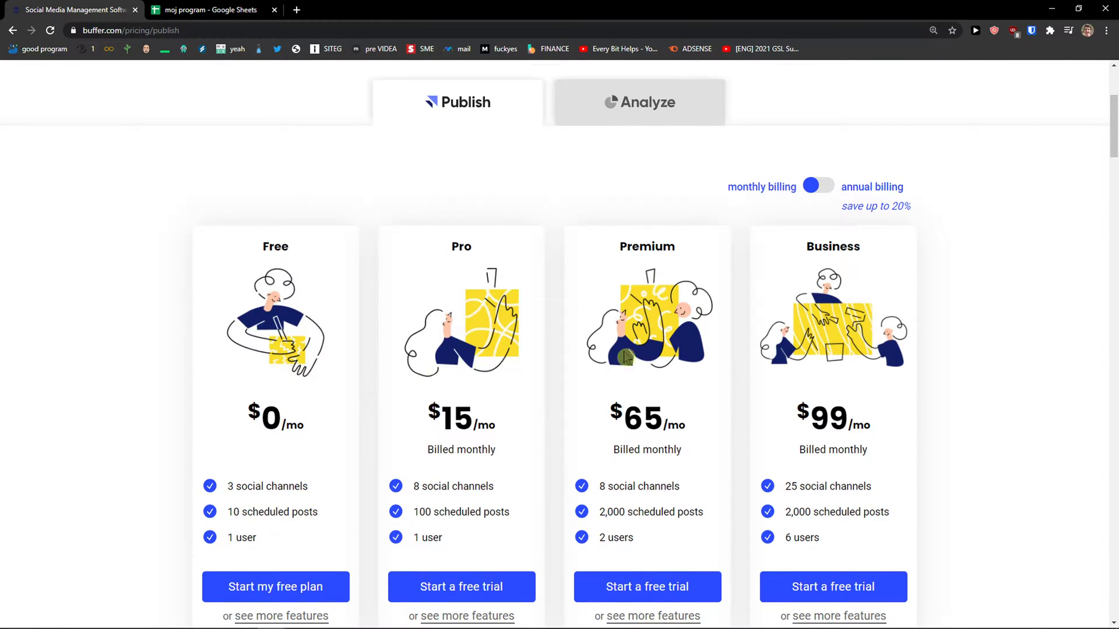
scroll(789, 352, "down", 1)
left_click_drag(715, 460, 690, 433)
left_click_drag(635, 482, 602, 483)
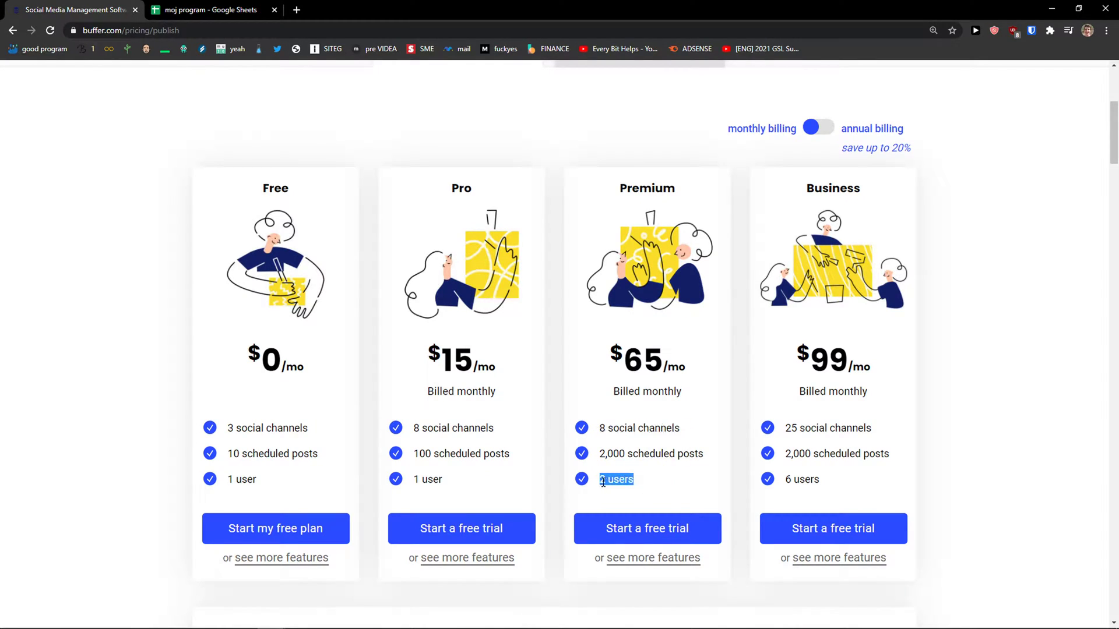
scroll(603, 483, "down", 1)
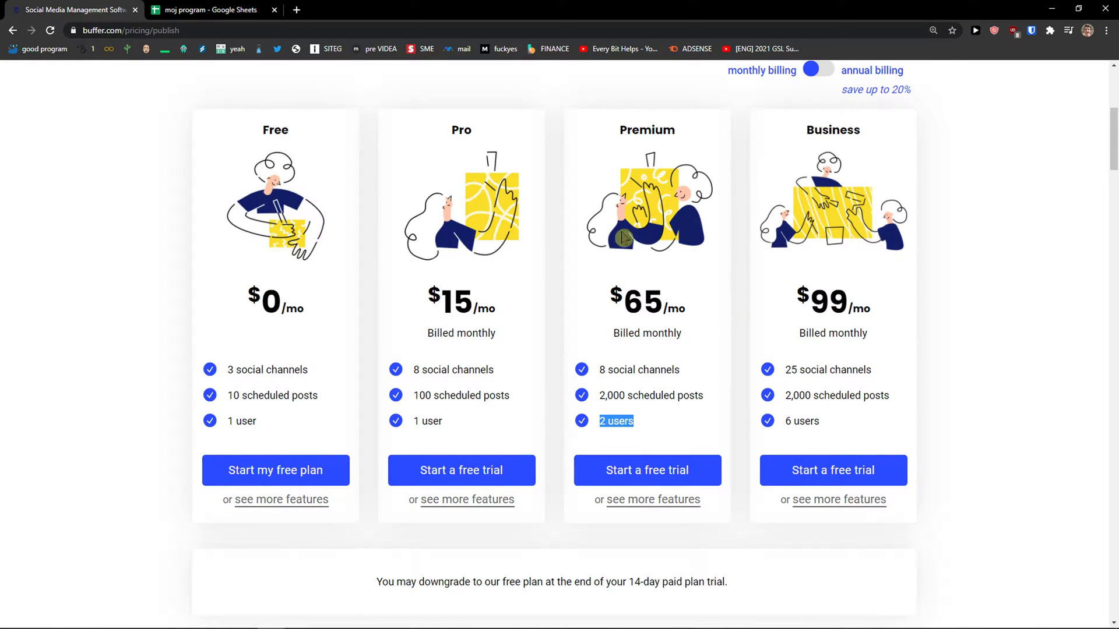
Step: Start the Premium free trial and submit the sign-up form with a saved work email and password
left_click(678, 481)
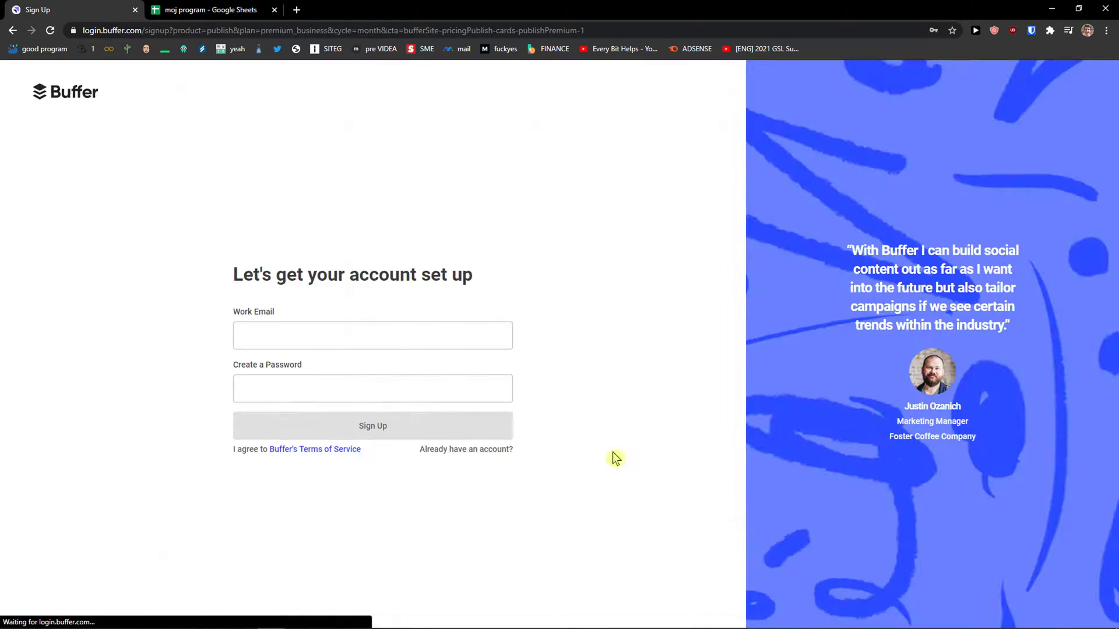
left_click(320, 330)
left_click(287, 365)
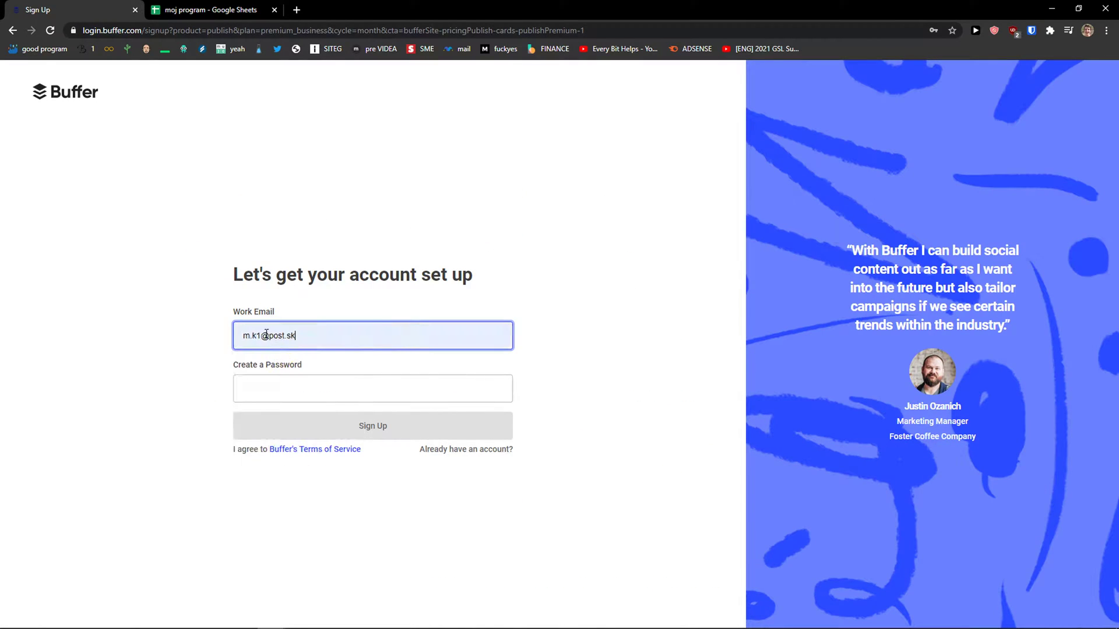
type("11")
left_click(286, 378)
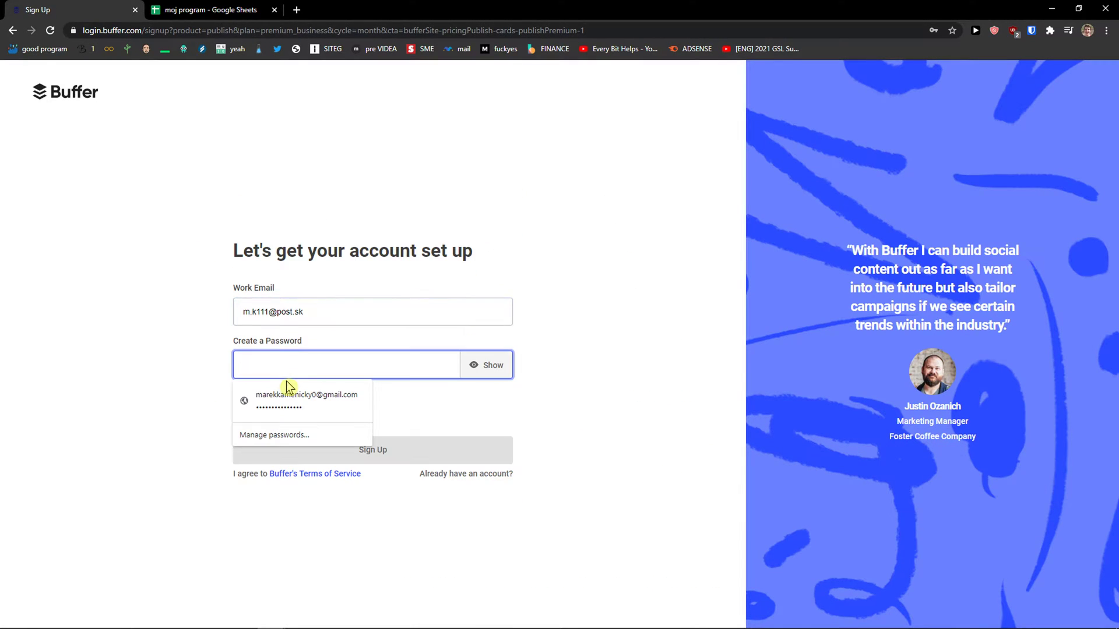
type("M")
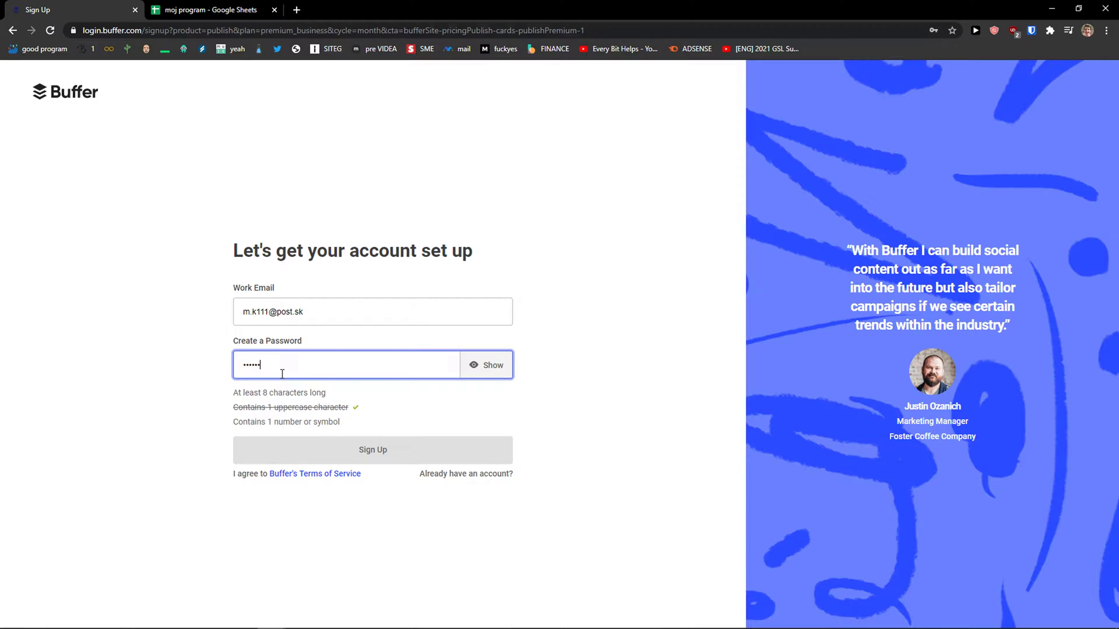
type("11")
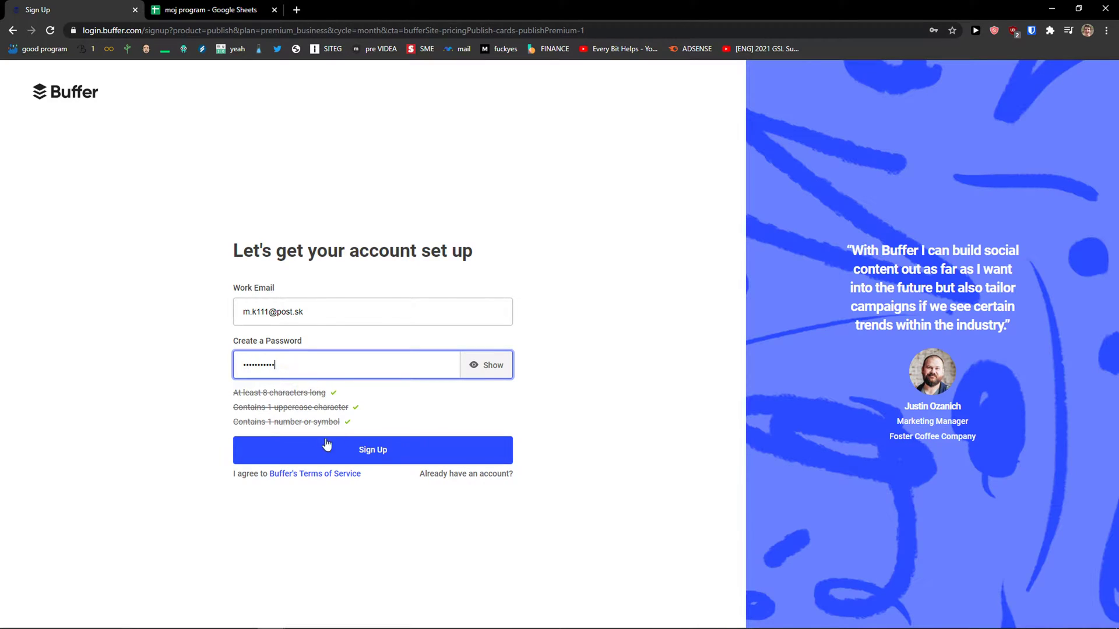
left_click(327, 445)
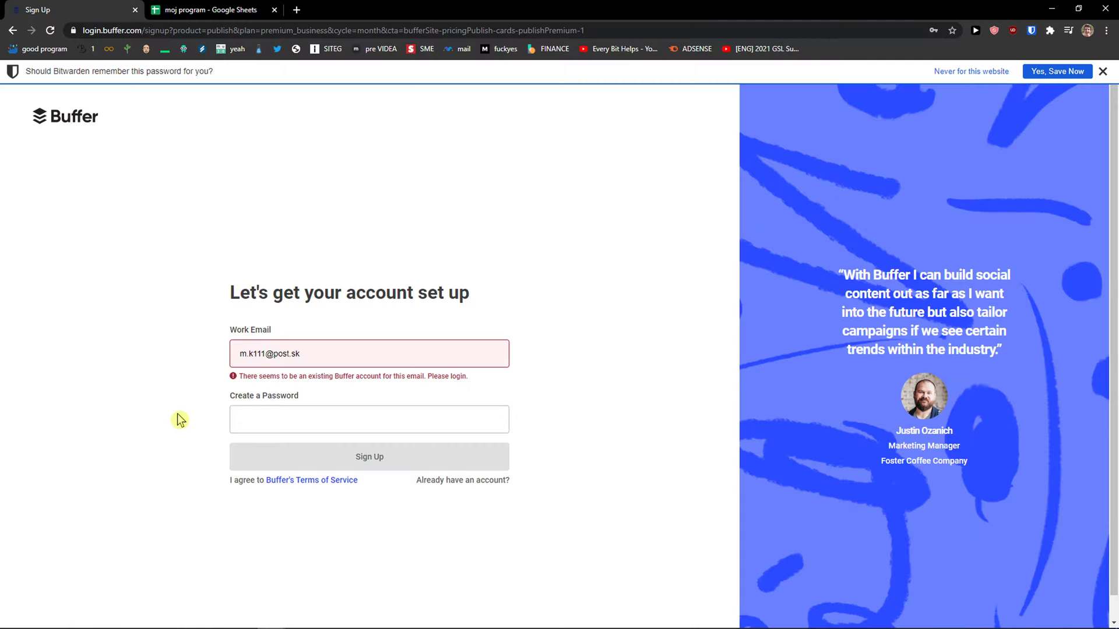
Step: Change the email to an unused one, refill the saved password, resubmit, and dismiss the password prompt
left_click(260, 354)
type("1")
left_click(295, 408)
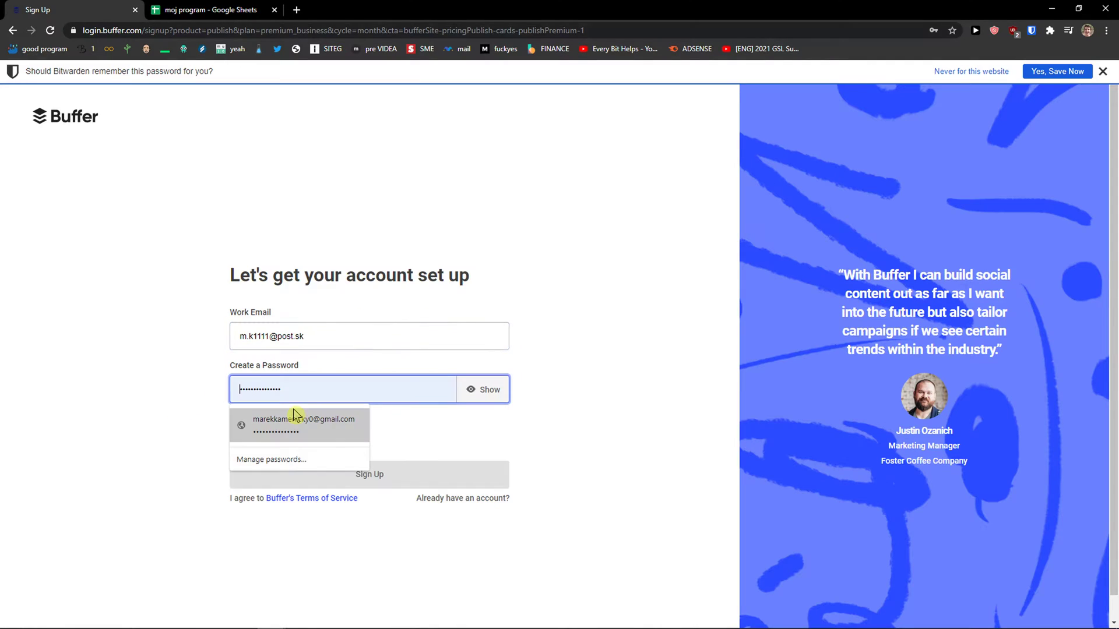
left_click(295, 419)
left_click(320, 466)
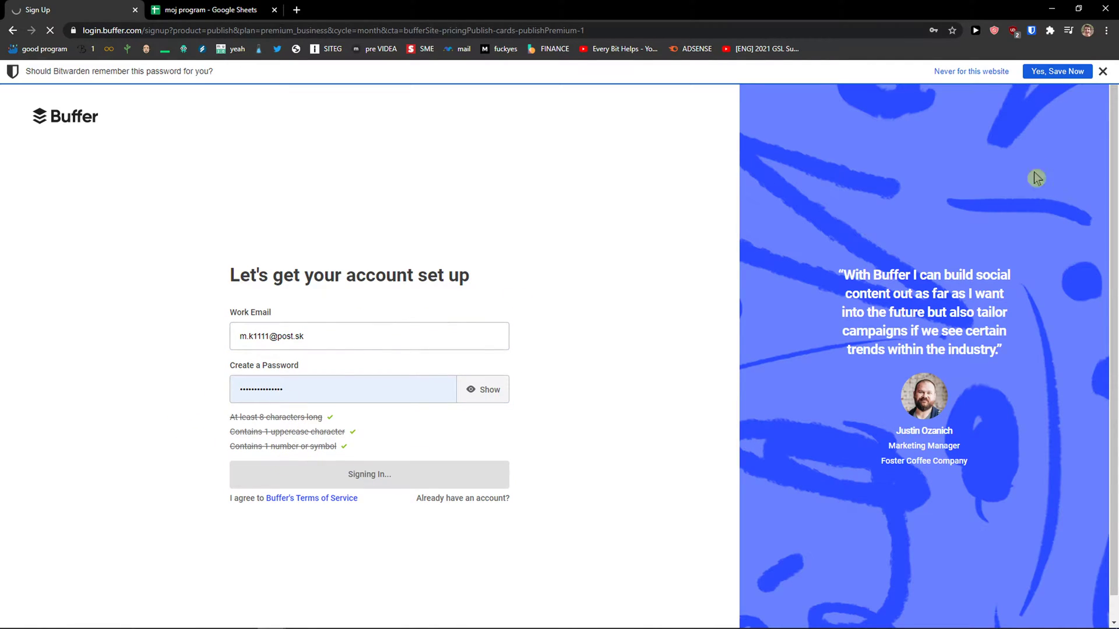
left_click(1103, 72)
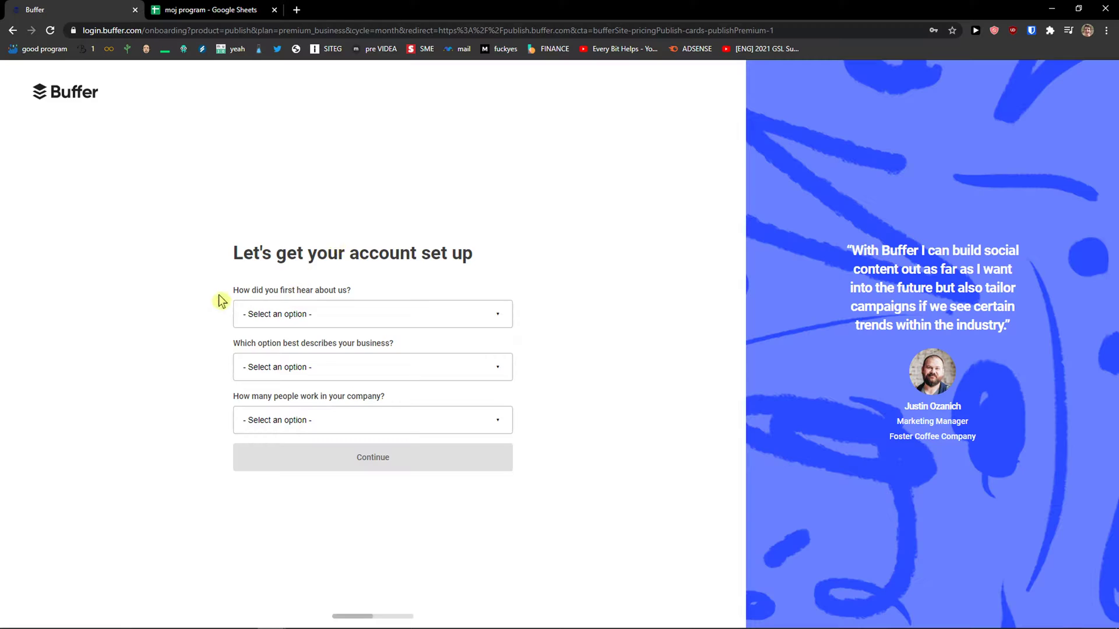
Step: Answer Google search, B2B online brand and Fewer than 5 employees, then continue
left_click(334, 313)
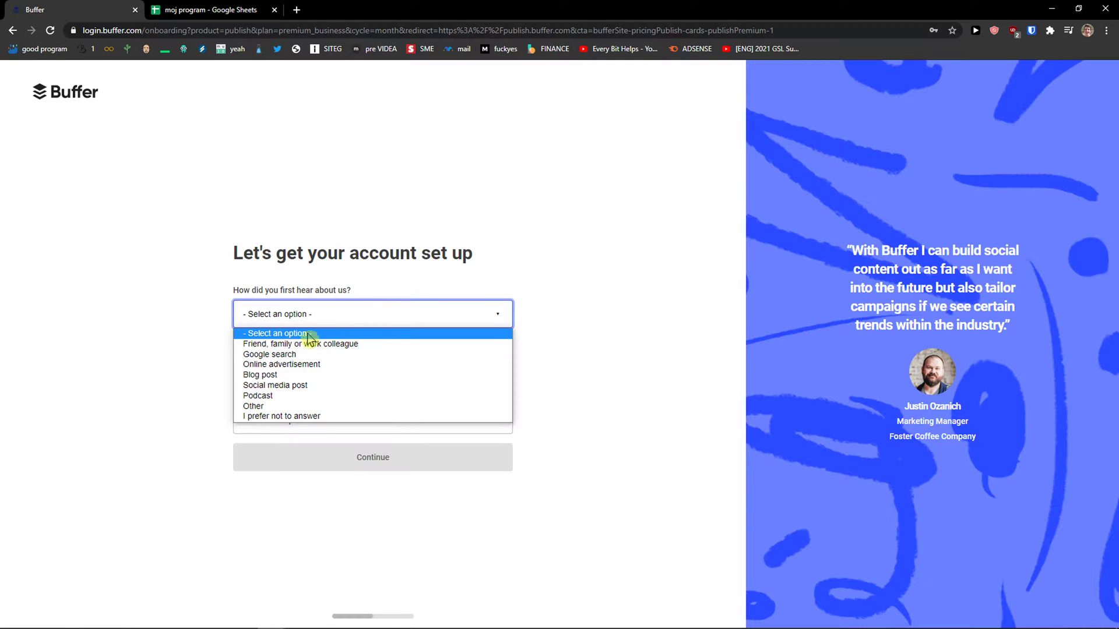
left_click(279, 355)
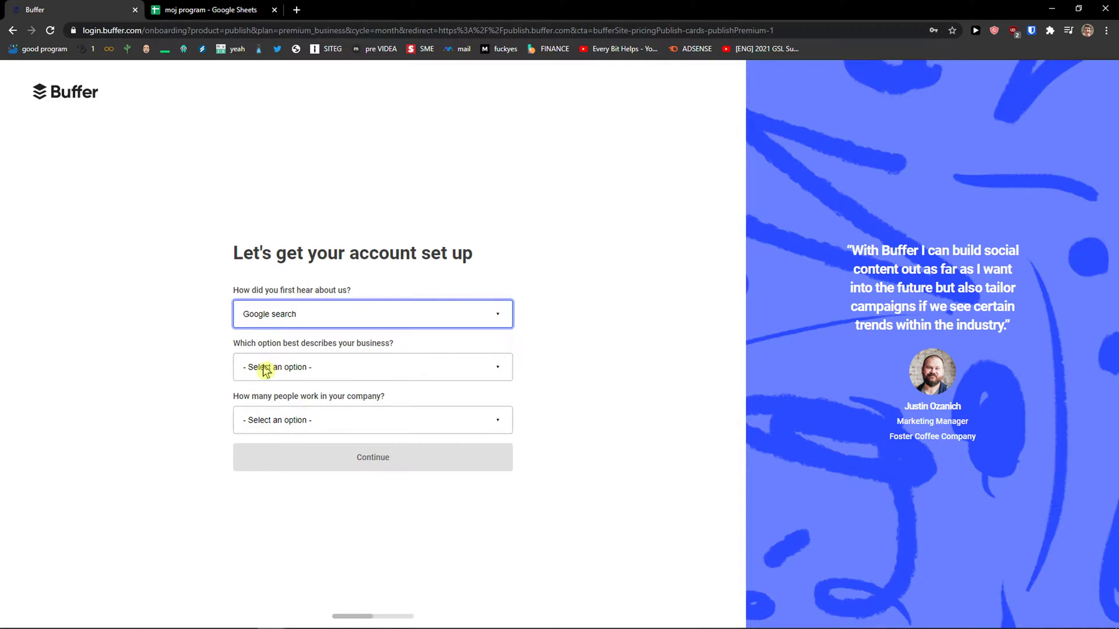
left_click(356, 369)
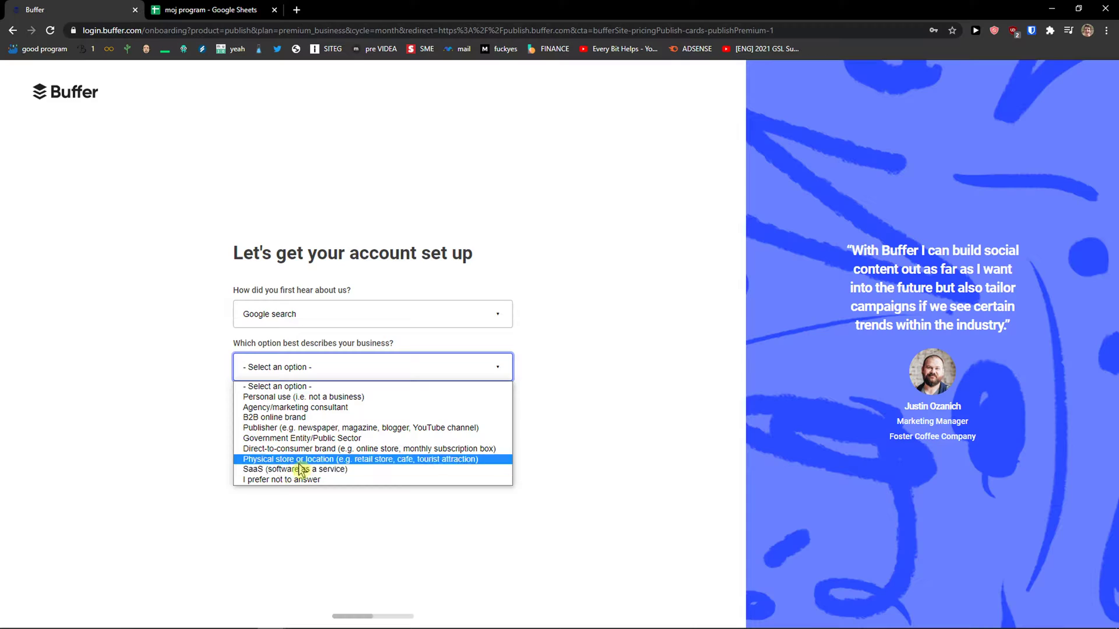
left_click(266, 417)
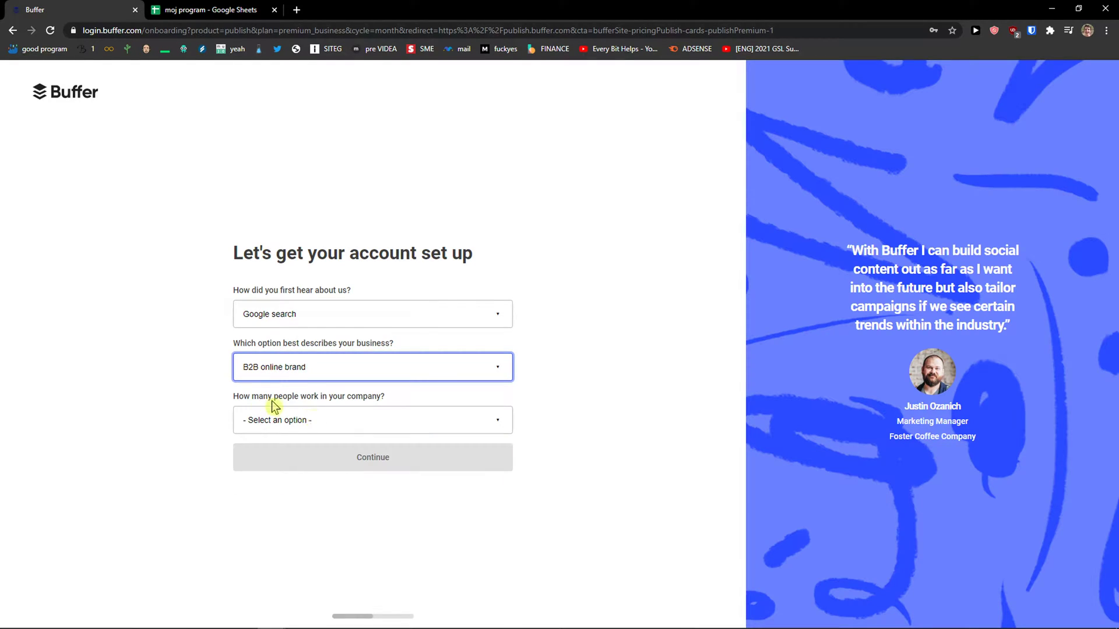
left_click(348, 417)
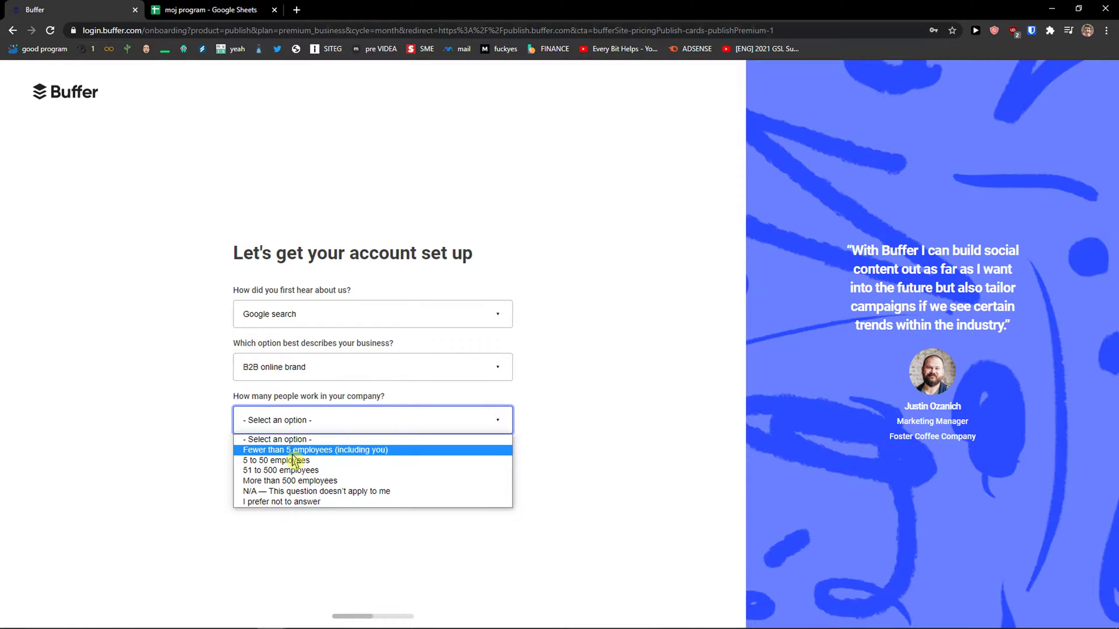
left_click(286, 450)
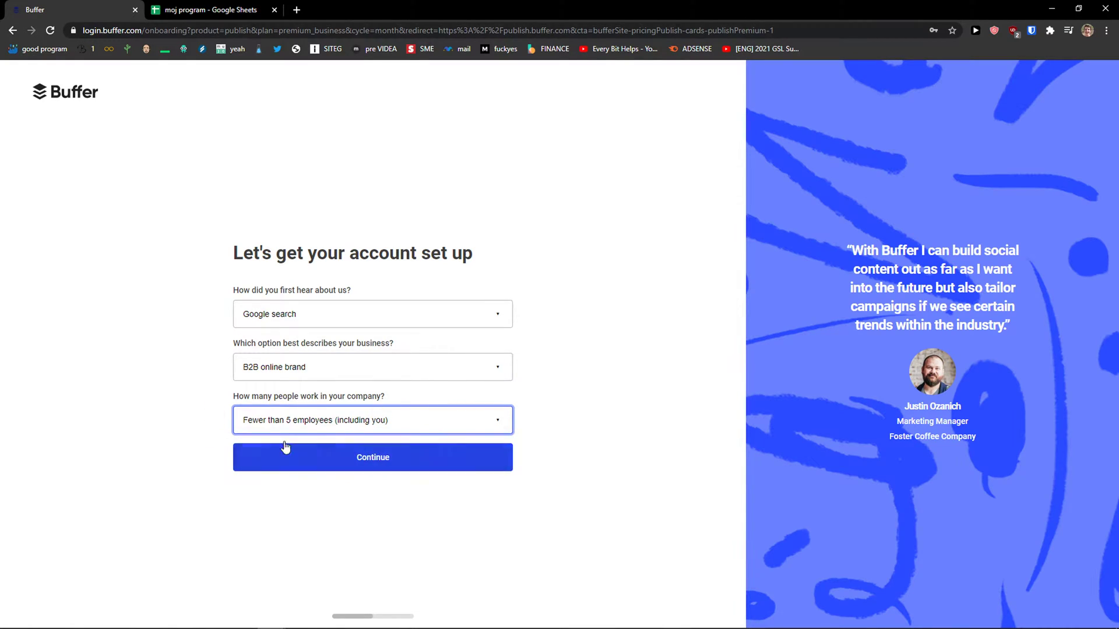
left_click(303, 464)
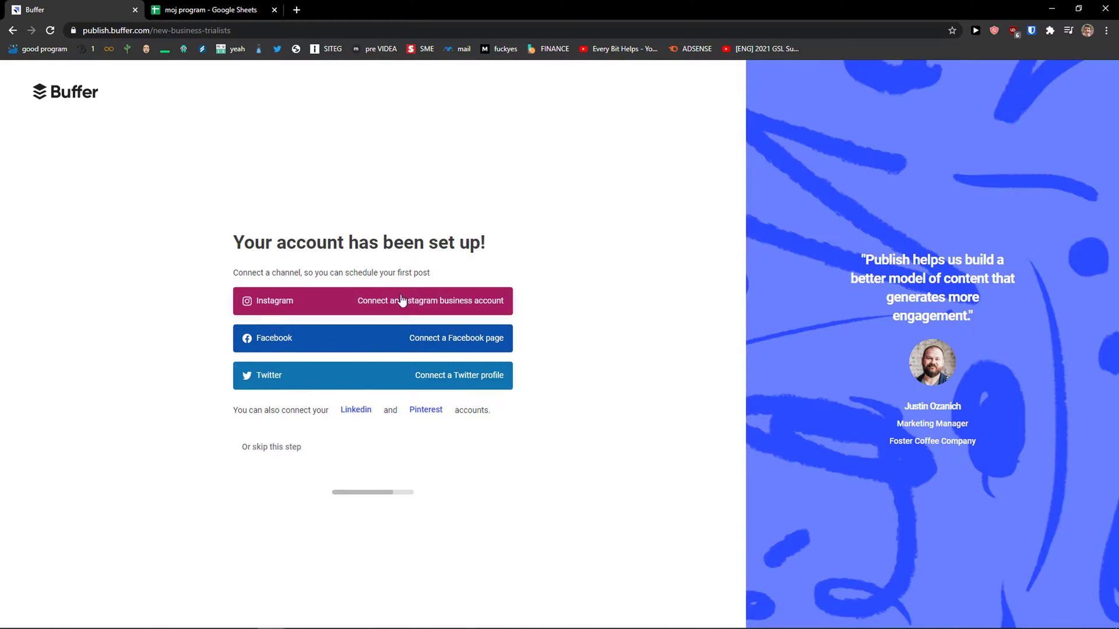
Step: On the account-ready page, choose Connect a Facebook page
left_click_drag(248, 243, 495, 260)
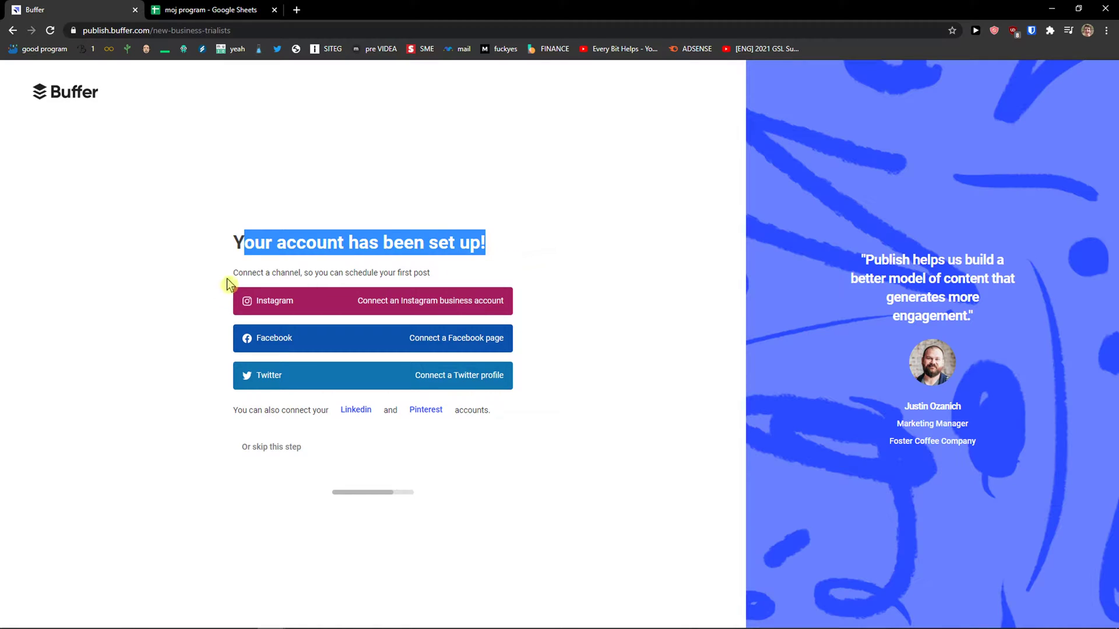
left_click_drag(232, 273, 459, 277)
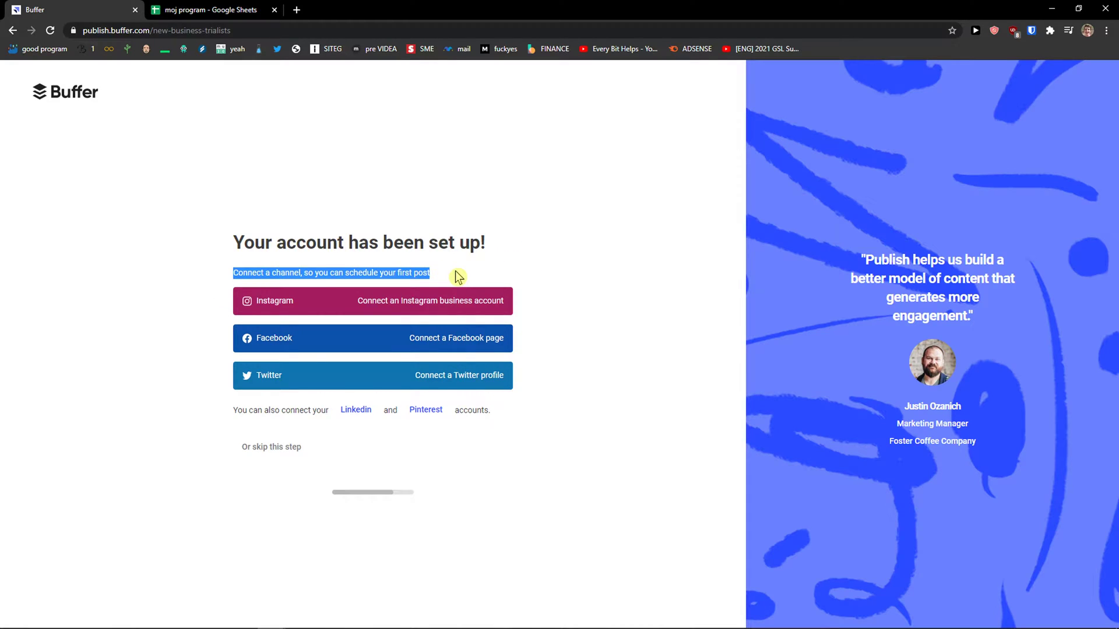
left_click(323, 341)
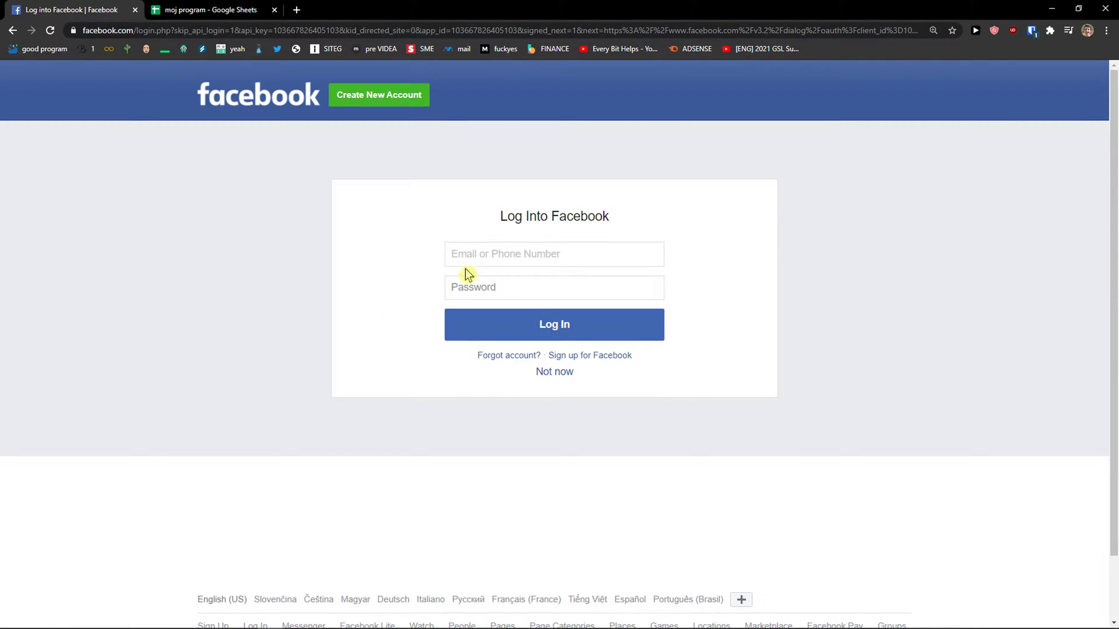
Step: Log into Facebook with the saved login email and password
left_click(466, 256)
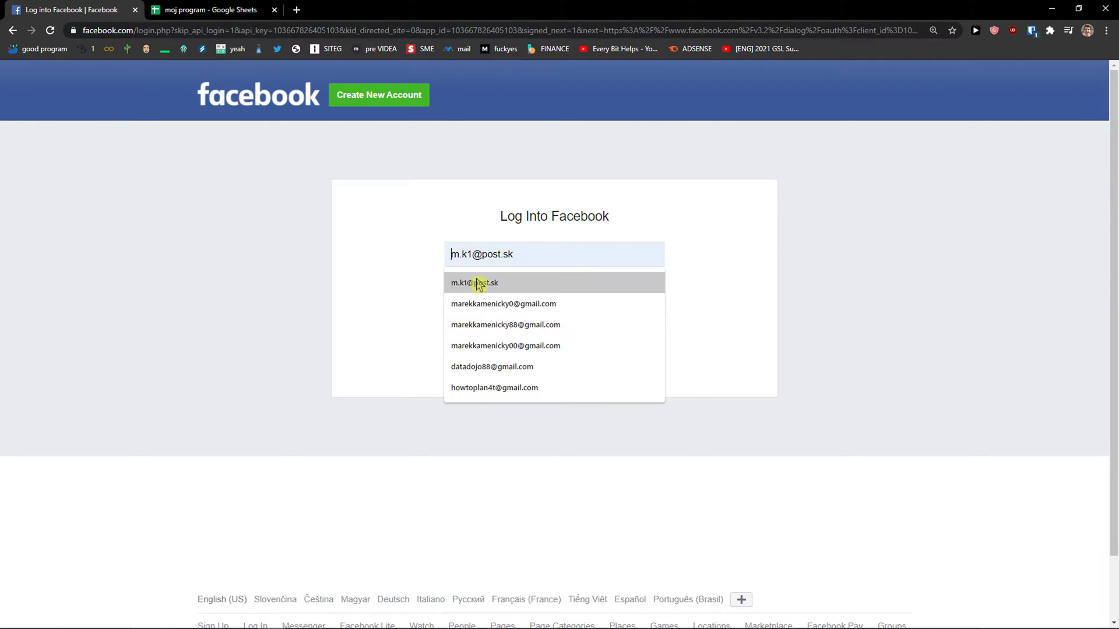
left_click(478, 284)
type("*")
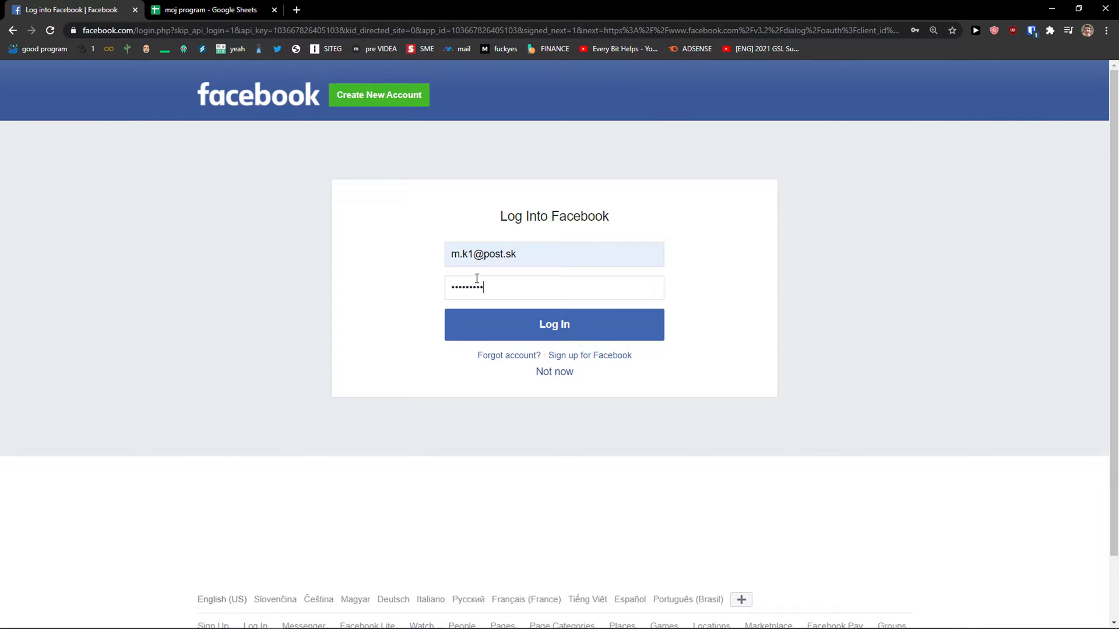
key("Return")
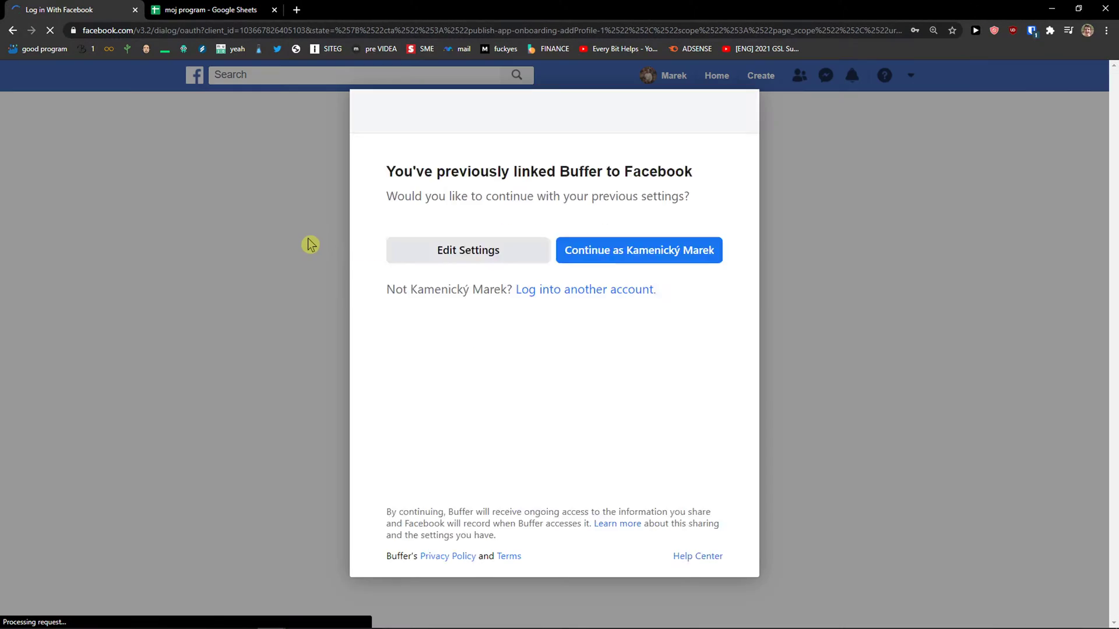
Step: Authorise Buffer and connect the Honey Motivator page as a channel
left_click(590, 250)
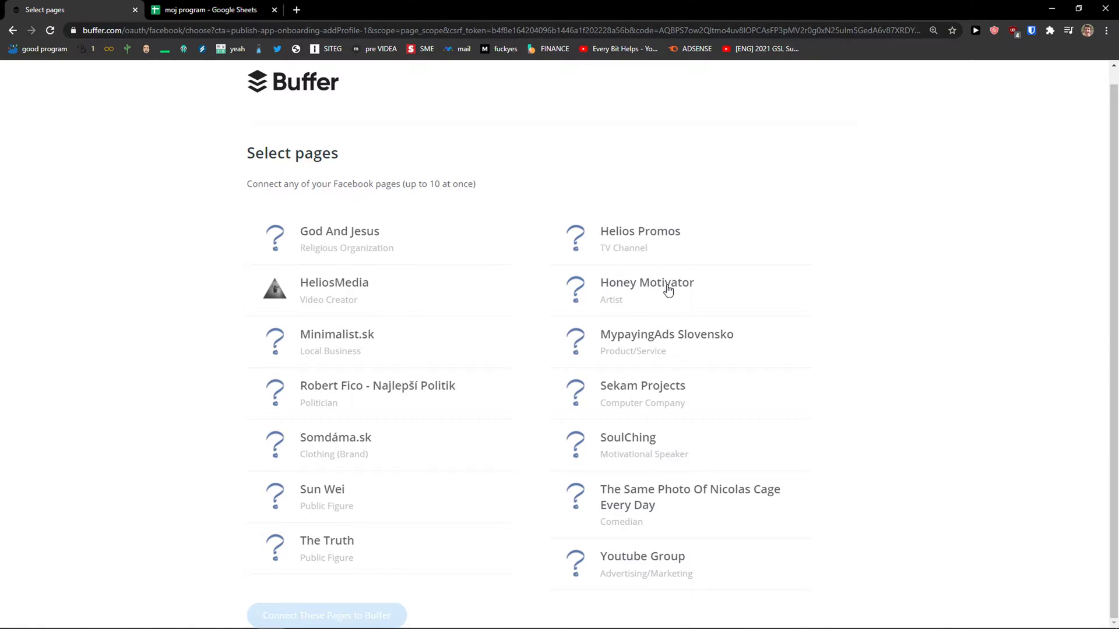
left_click(703, 315)
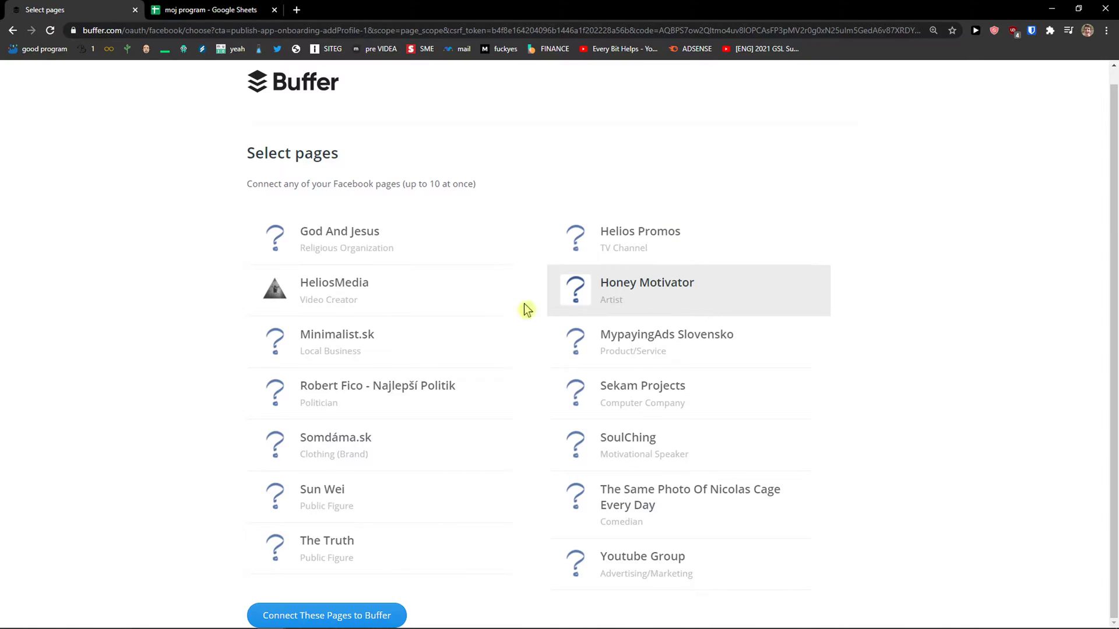
left_click(364, 614)
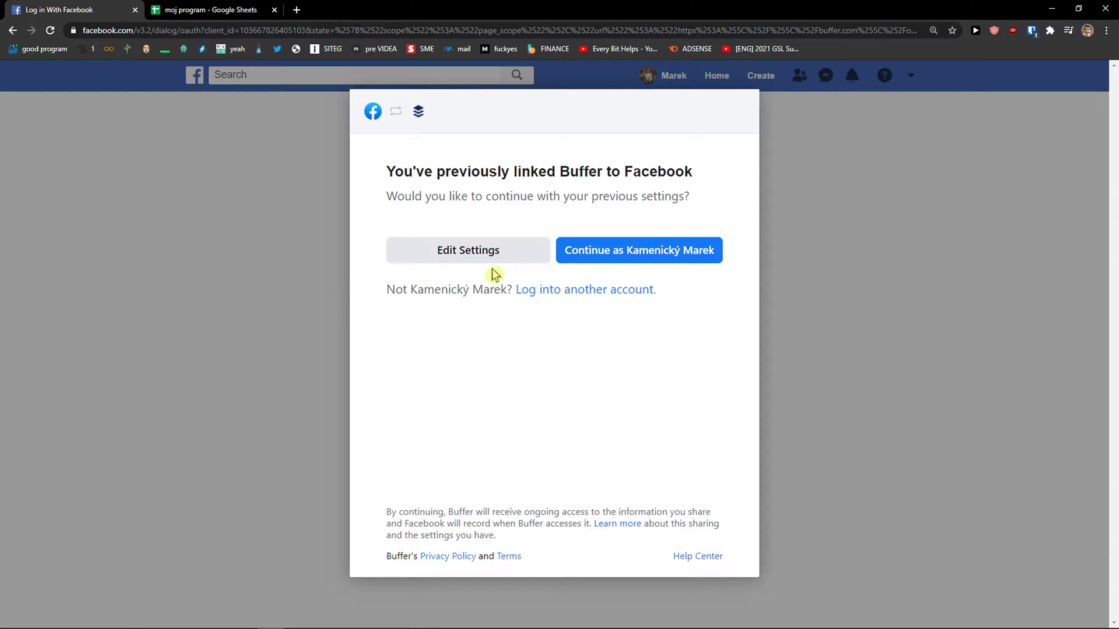
left_click(620, 253)
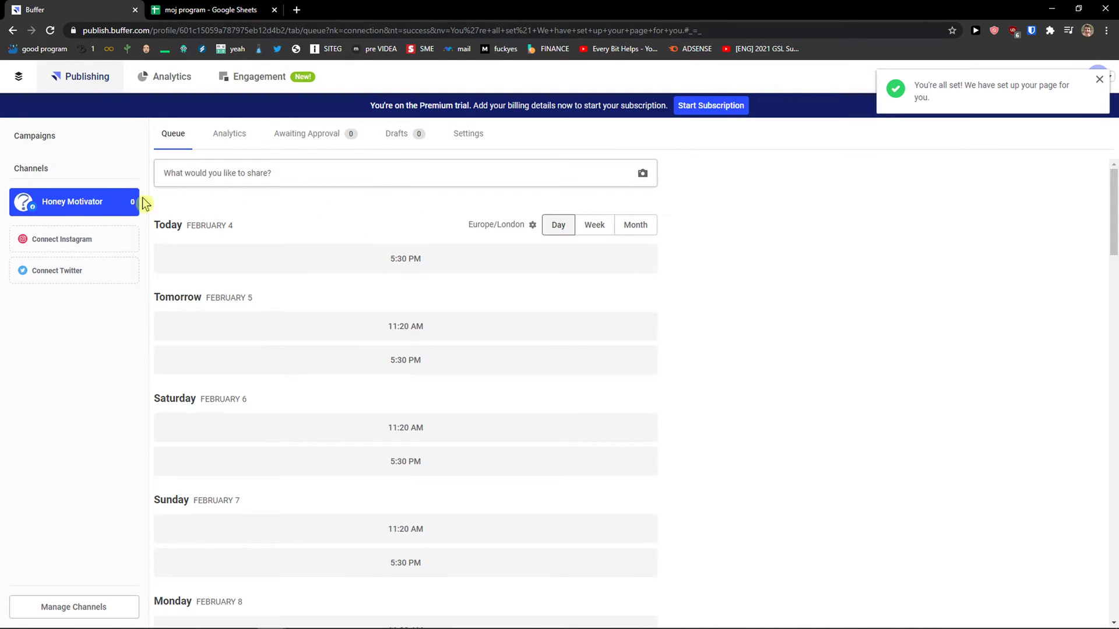
Step: Connect the Twitter account, then switch between the Twitter and Honey Motivator queues
left_click(79, 279)
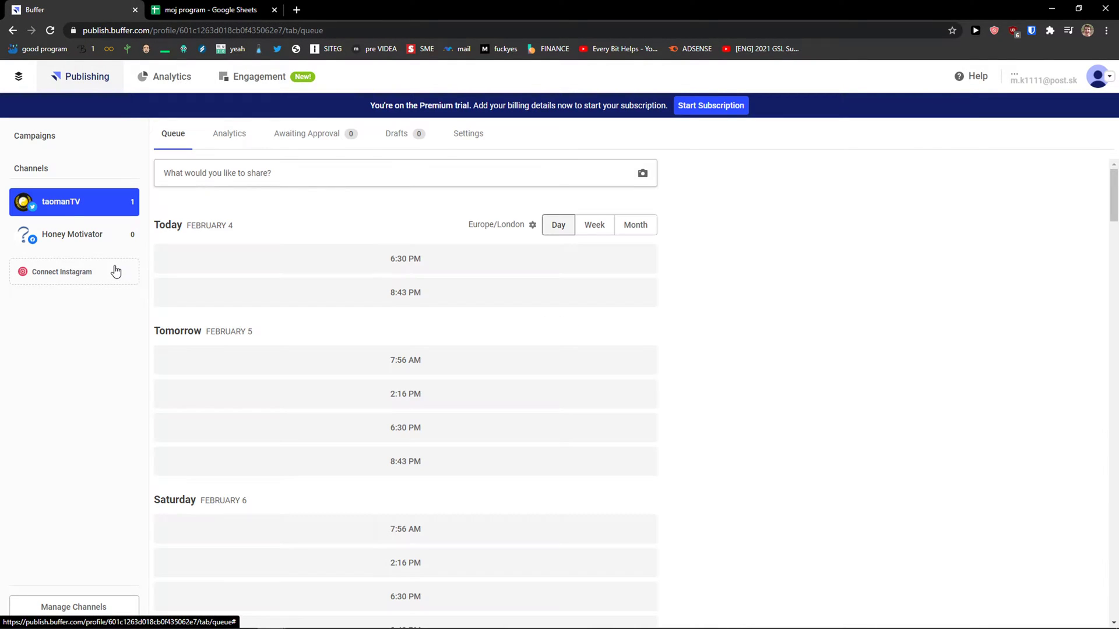
left_click(93, 235)
left_click(99, 208)
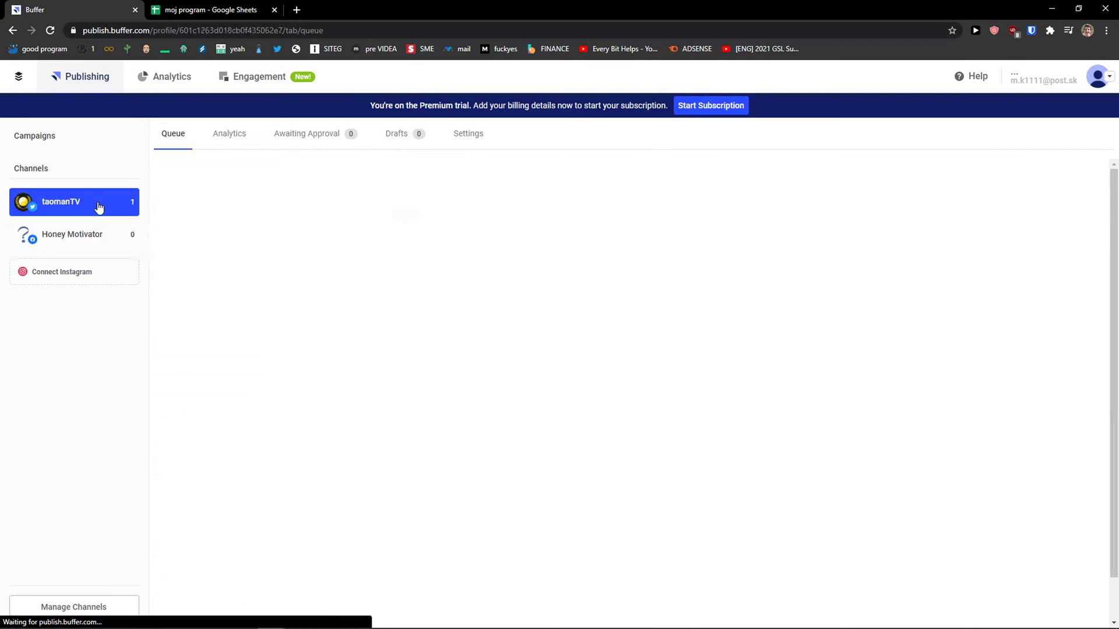
left_click(95, 233)
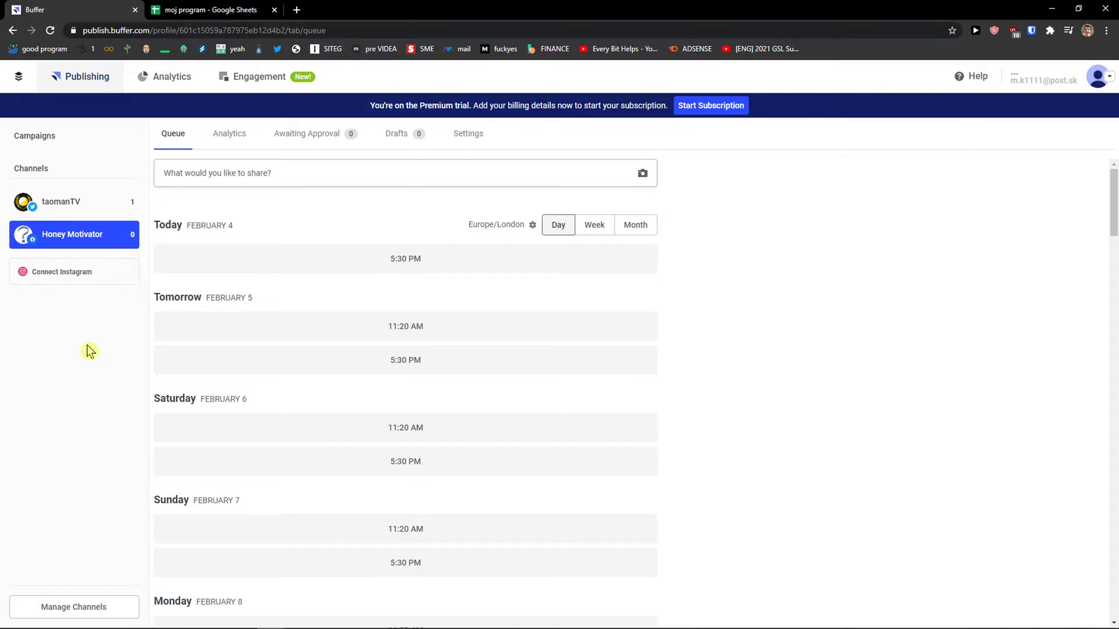
Step: Open Campaigns and highlight the intro lines about building and reviewing multichannel campaigns
left_click(55, 137)
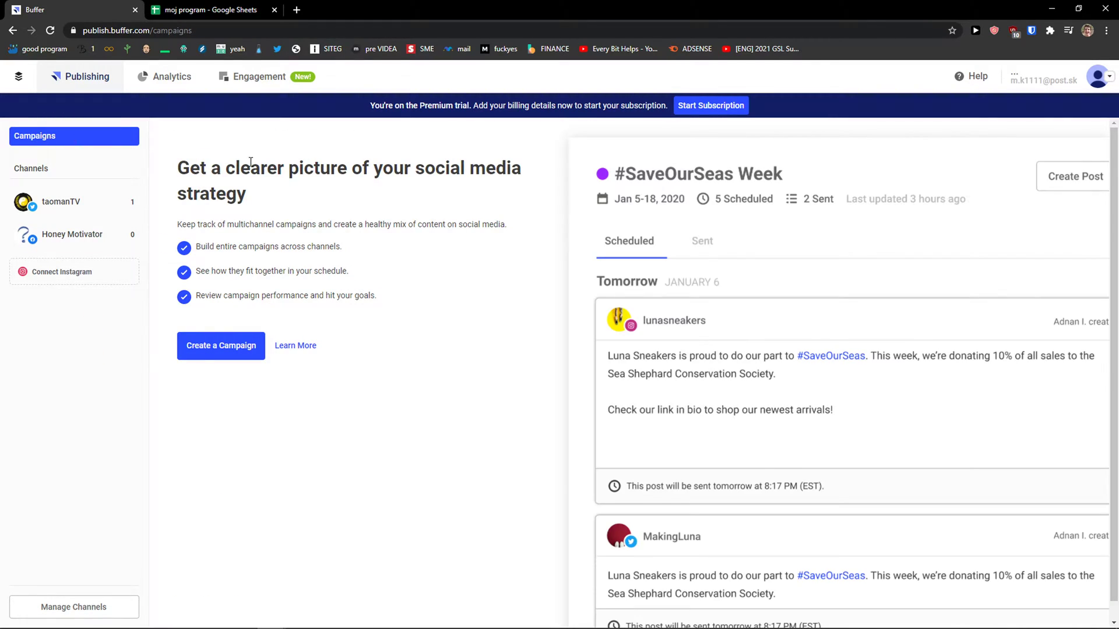
left_click_drag(200, 164, 455, 206)
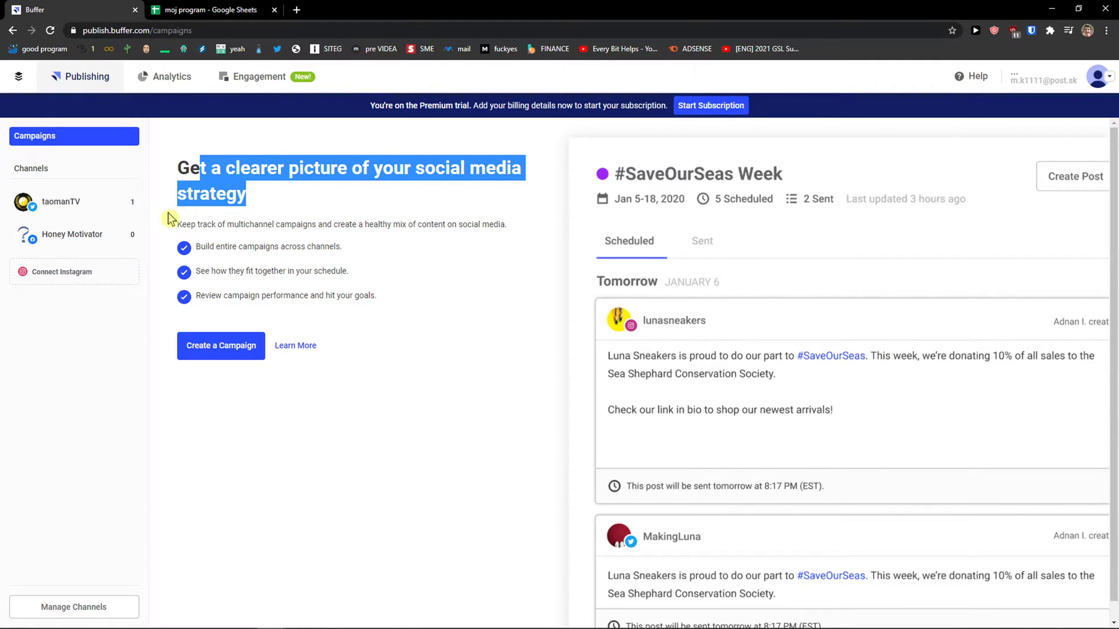
left_click(169, 230)
left_click_drag(319, 348, 462, 252)
left_click(462, 252)
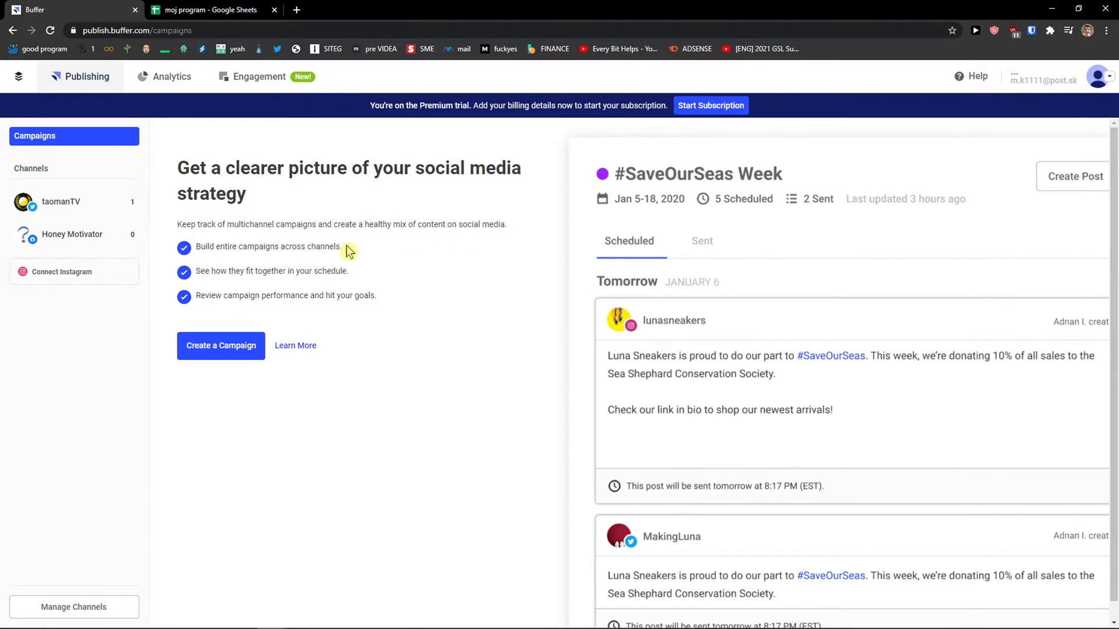
left_click_drag(347, 249, 398, 276)
left_click(219, 297)
left_click_drag(197, 296, 398, 301)
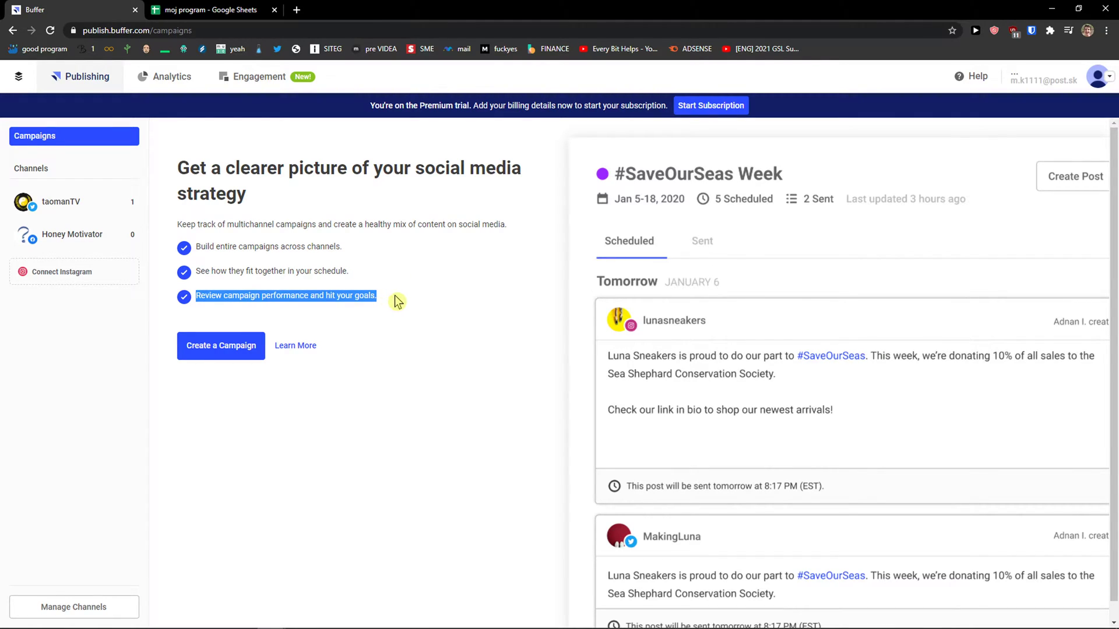
Step: Create and save a campaign named Youtube with the magenta colour
left_click(218, 352)
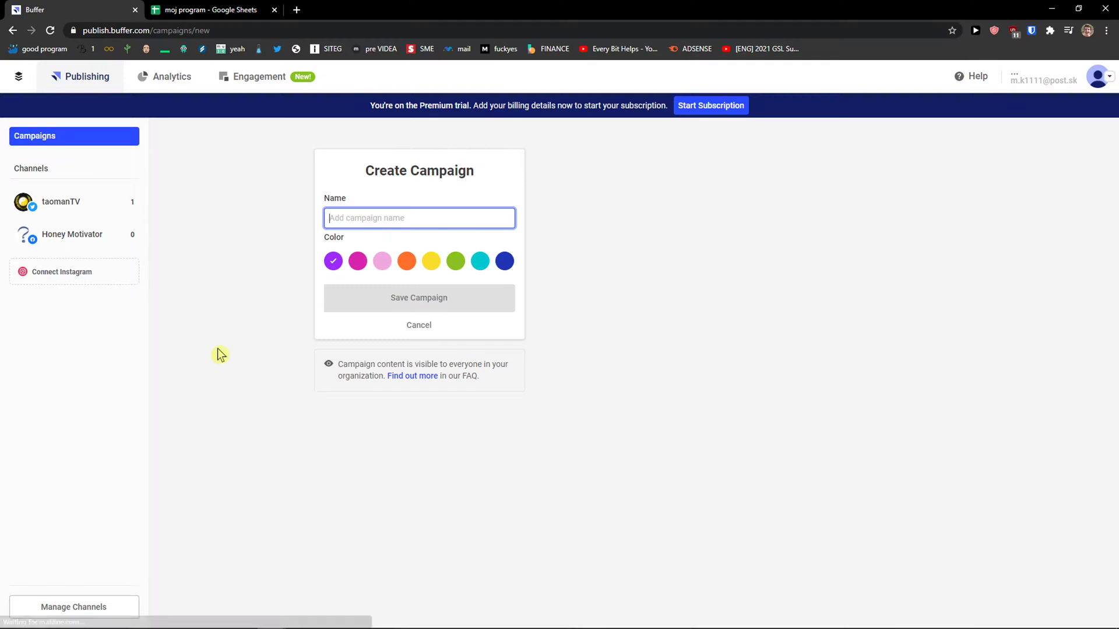
left_click(369, 217)
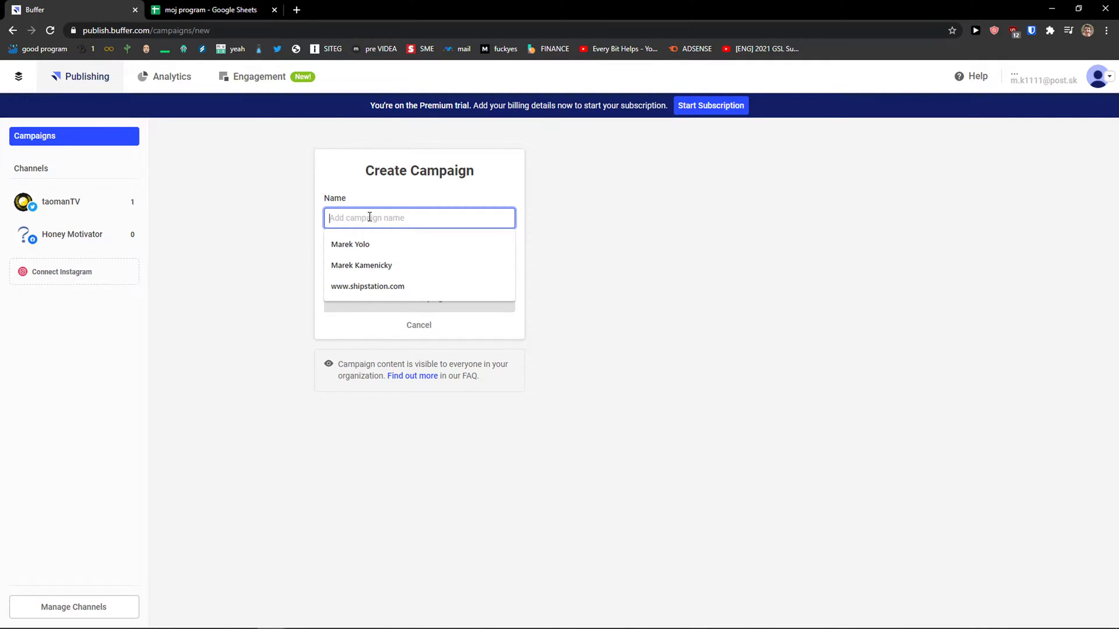
type("Youtube")
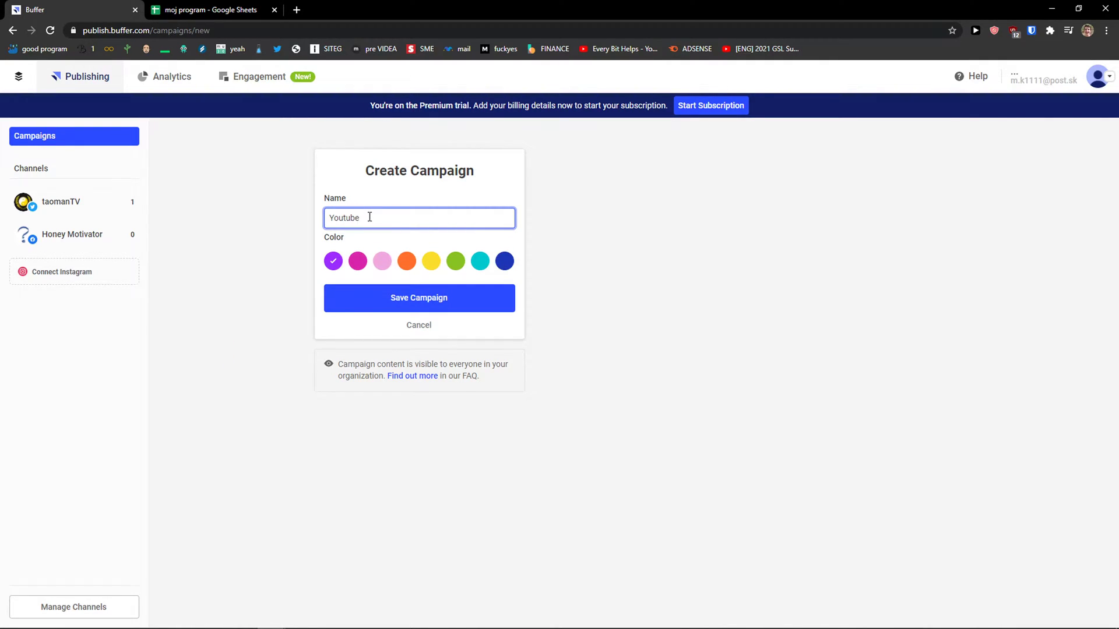
left_click(357, 260)
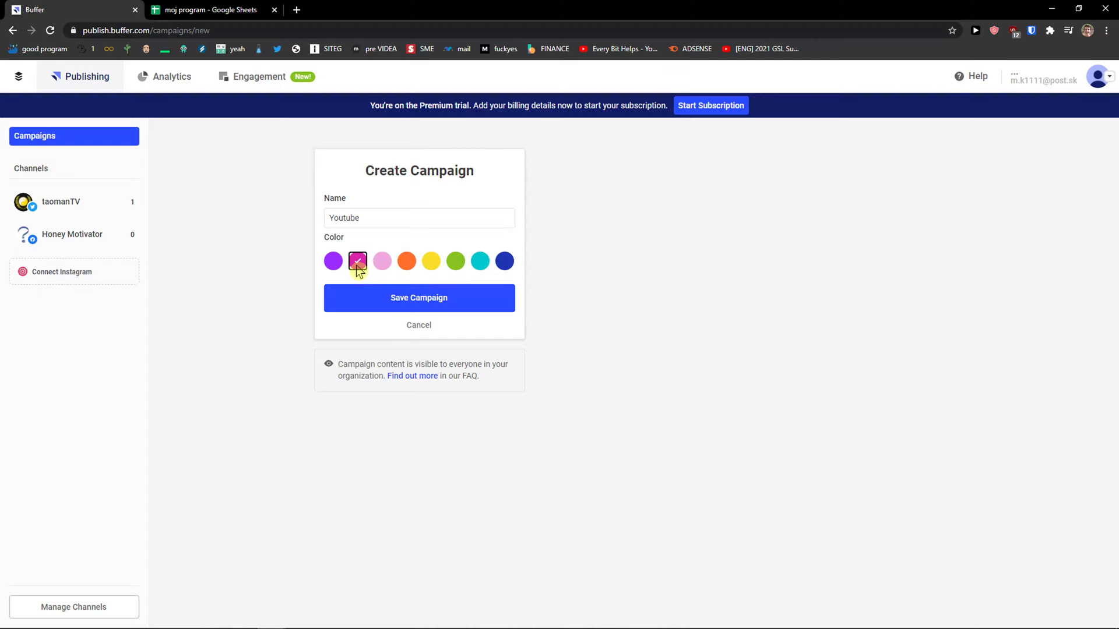
left_click(411, 298)
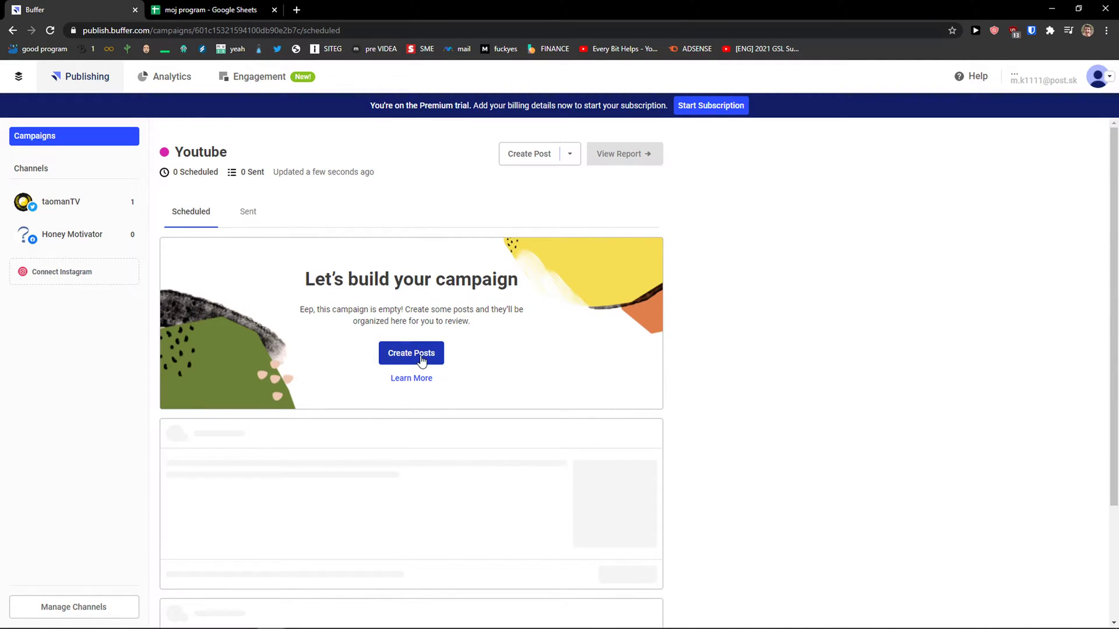
Step: Start a campaign post with both the Twitter and Honey Motivator channels selected
left_click(421, 356)
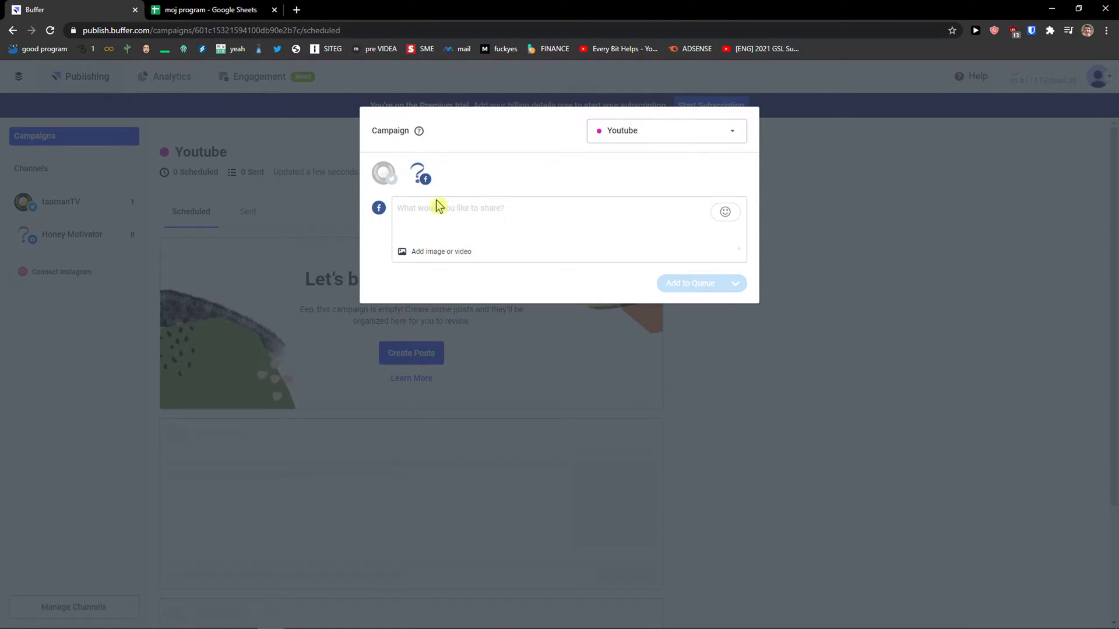
left_click(384, 173)
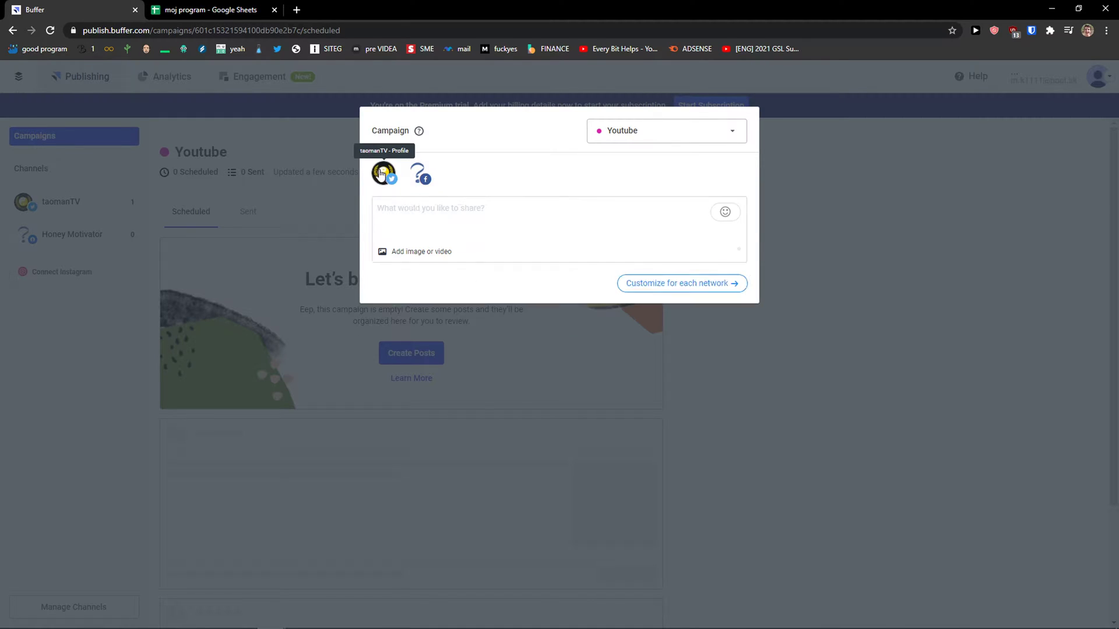
left_click(420, 174)
left_click(398, 181)
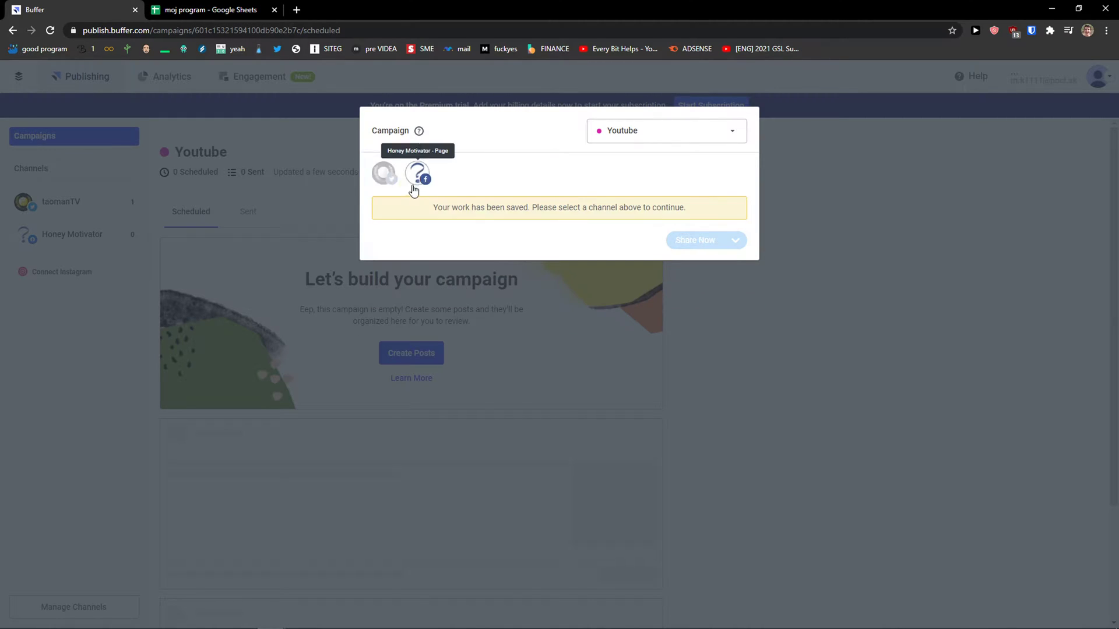
left_click(421, 174)
left_click(383, 173)
Step: Write 'This is my new post!' and attach the dog photo
left_click(404, 235)
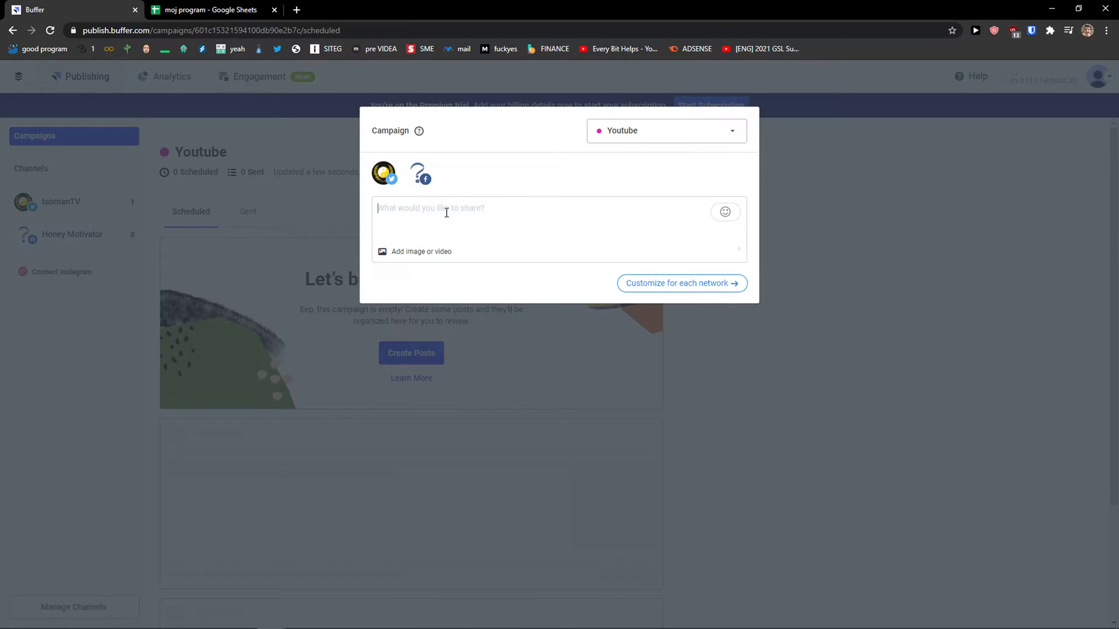
type("This is my new post!")
left_click(423, 254)
left_click(403, 271)
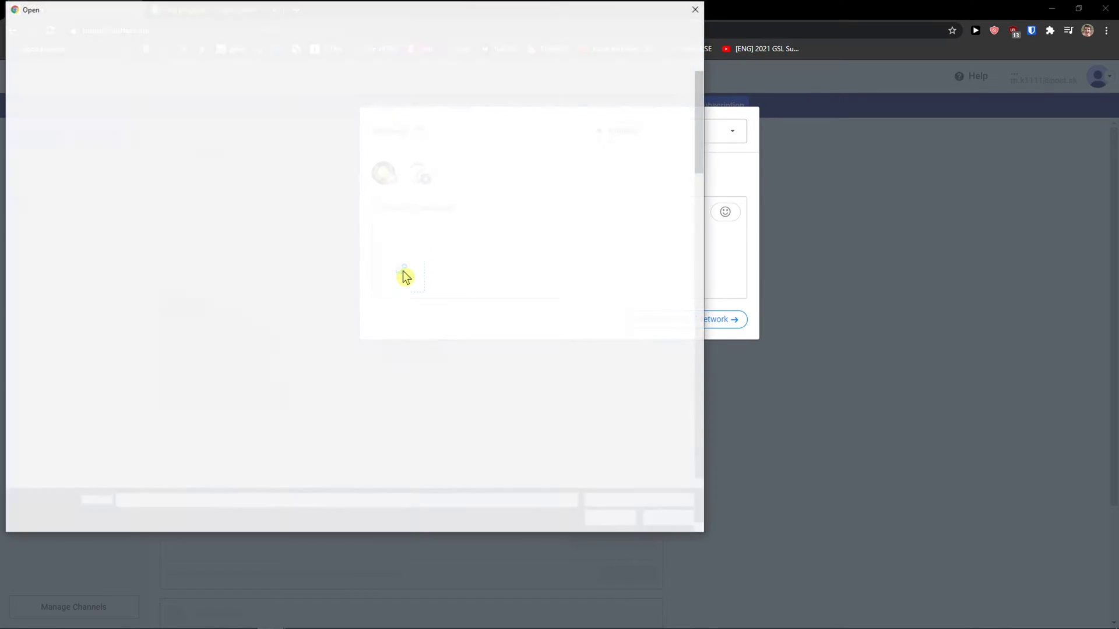
double_click(383, 175)
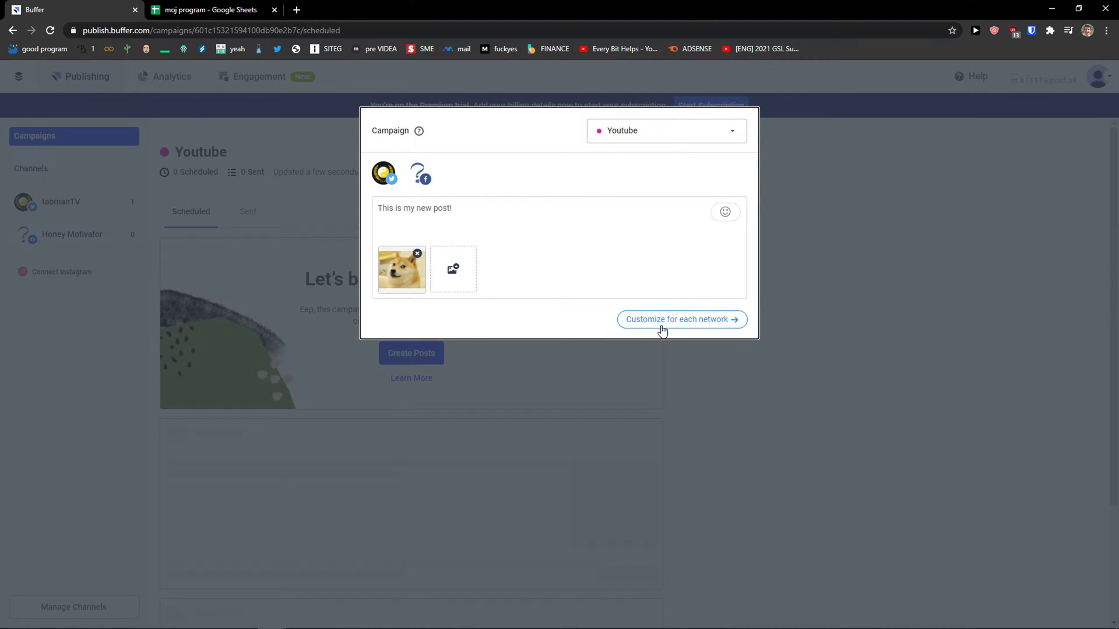
Step: Switch to per-network customisation and edit the Facebook version of the post
left_click(723, 217)
left_click(665, 274)
left_click(661, 319)
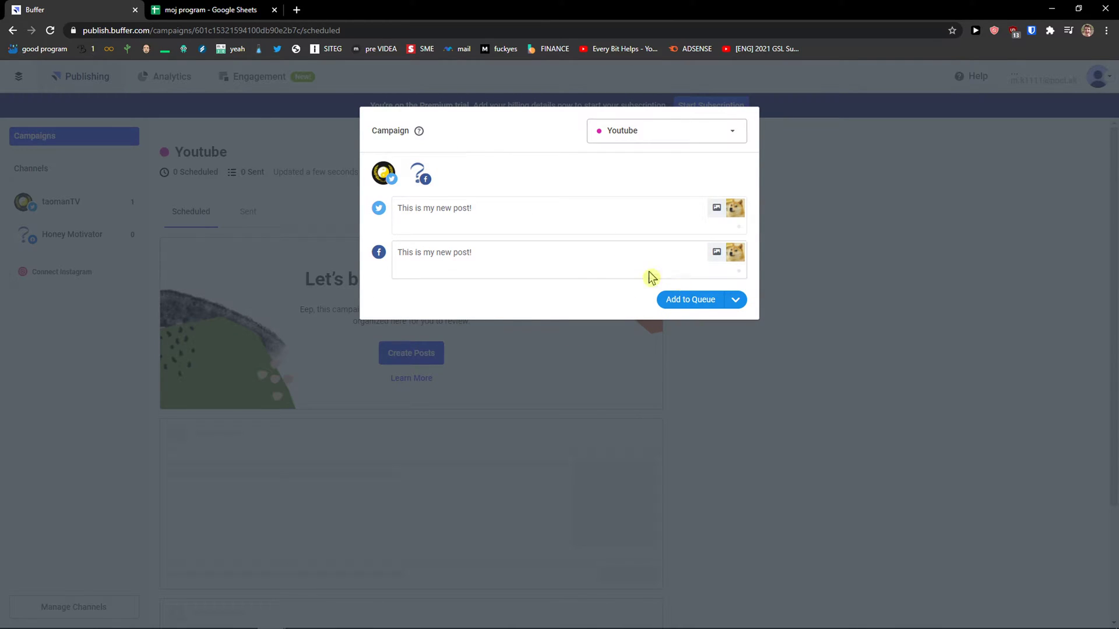
left_click(414, 246)
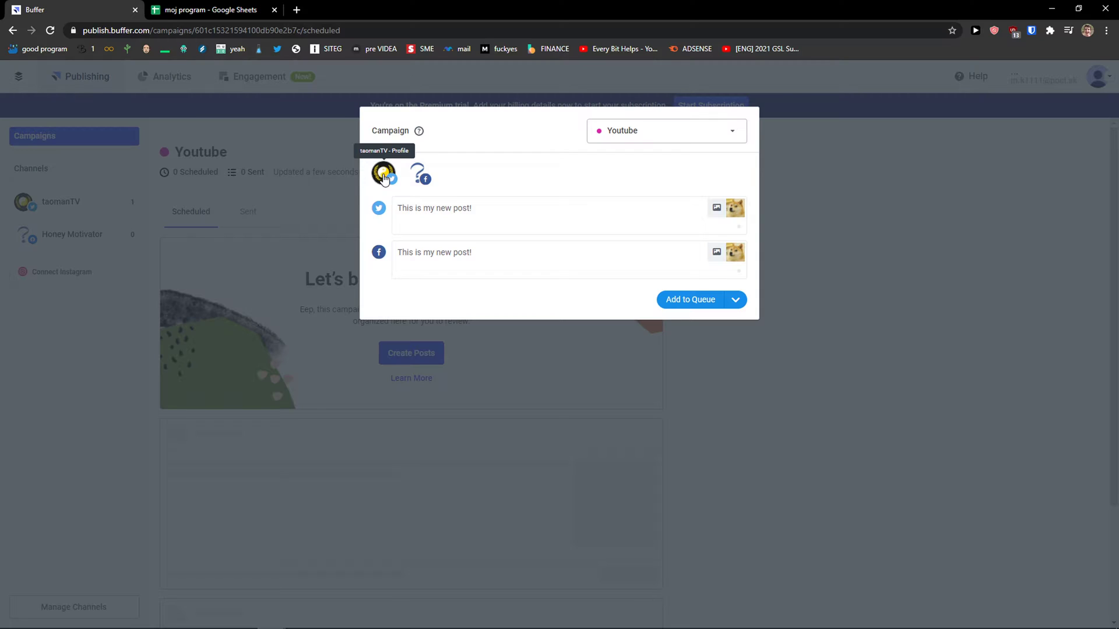
Step: Schedule both channel versions for February 10 at 6:40 PM
left_click(736, 300)
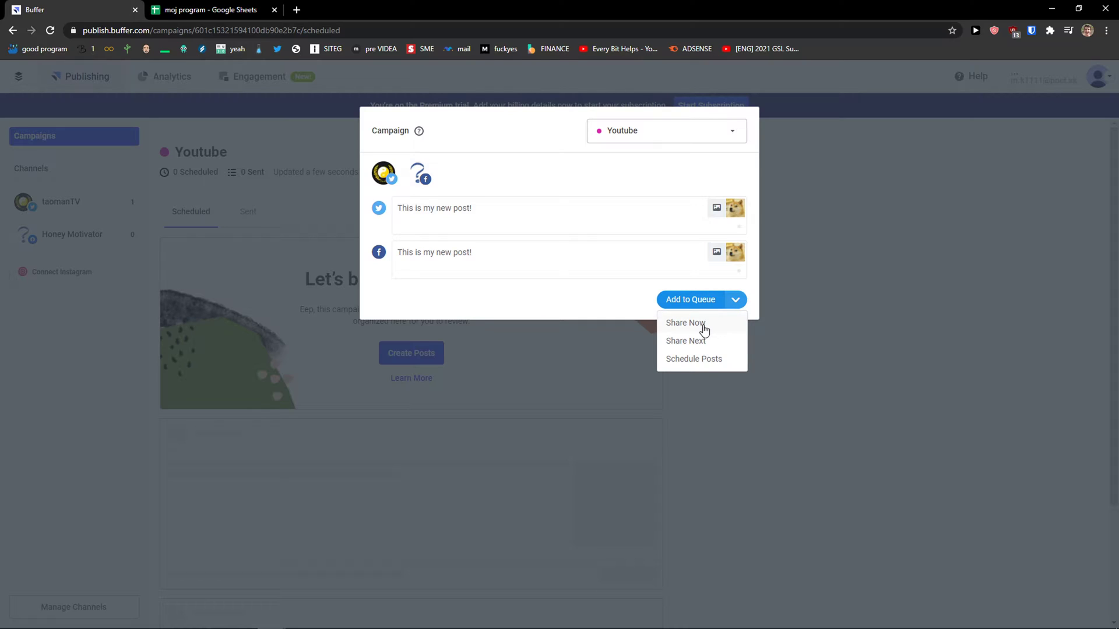
left_click(715, 362)
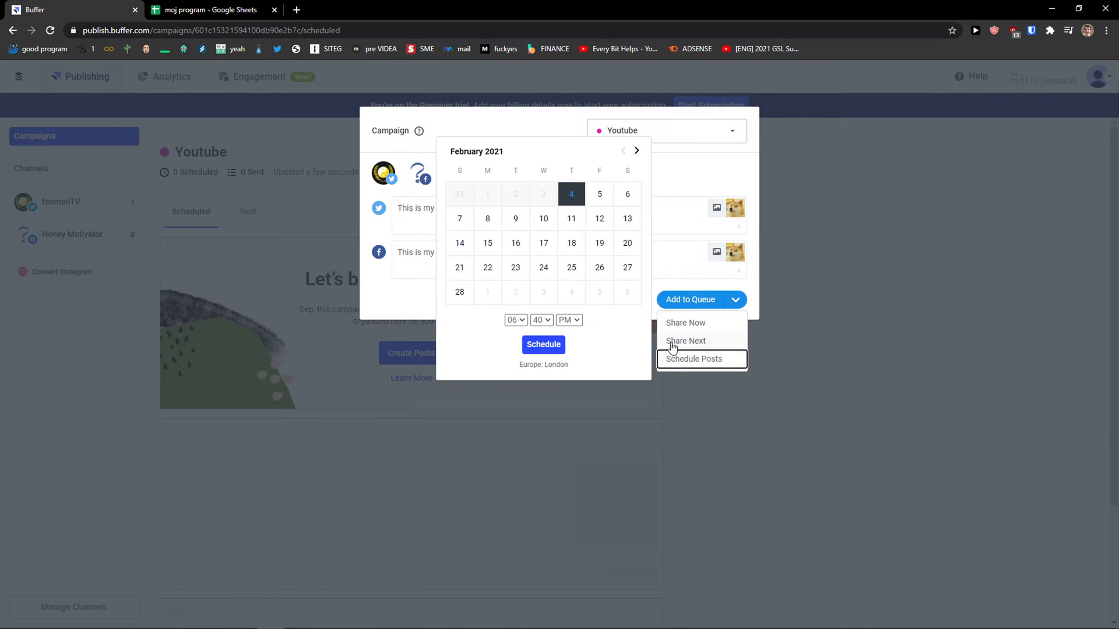
left_click(544, 222)
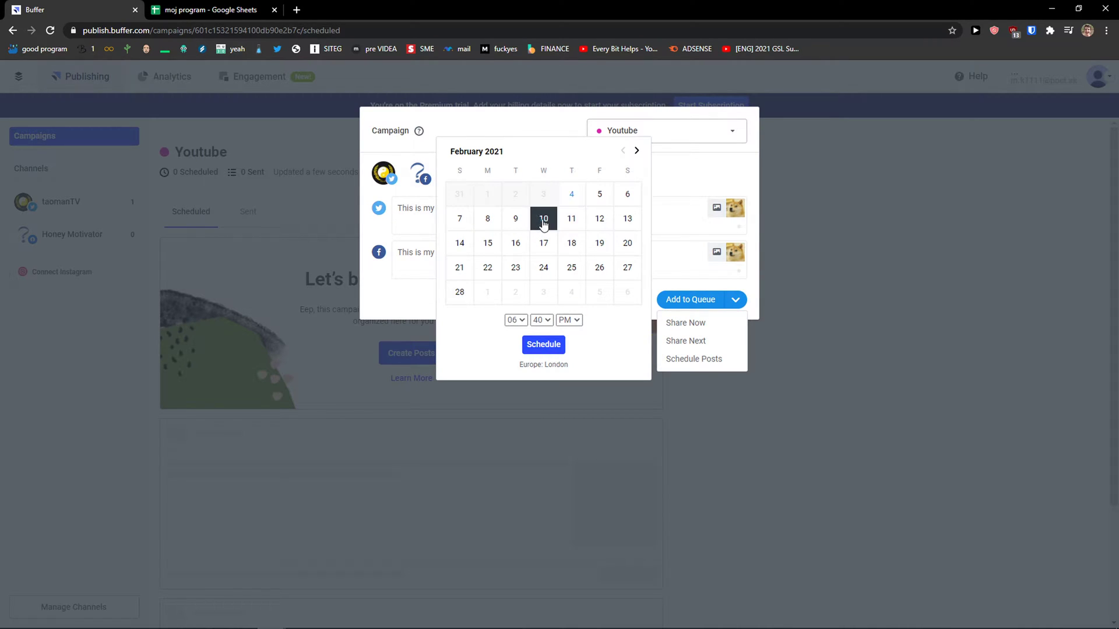
left_click(544, 345)
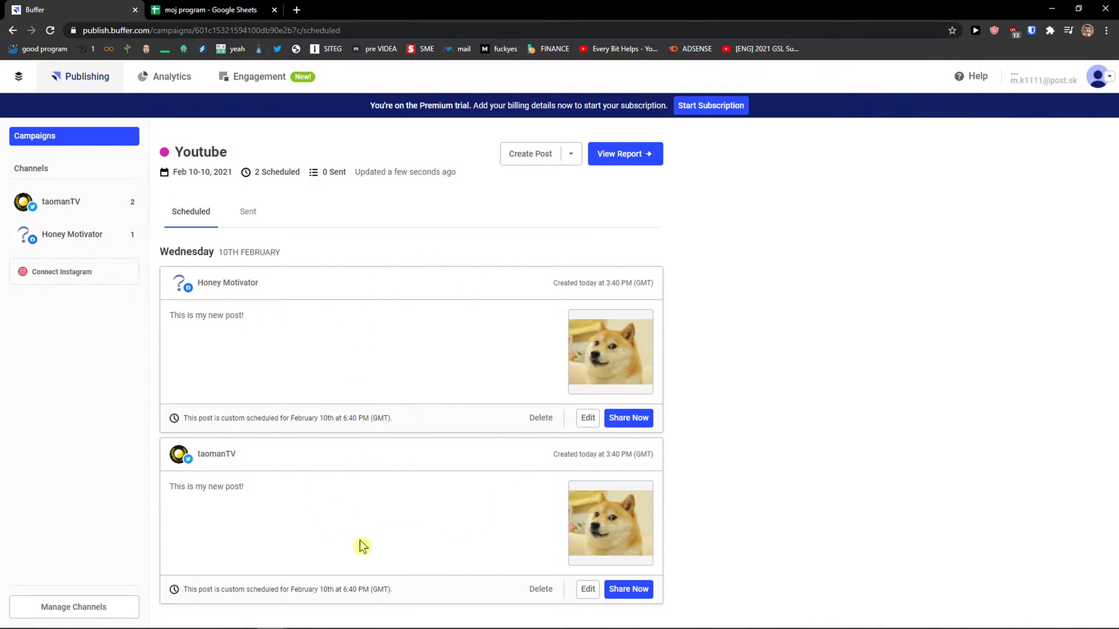
Step: Review which Youtube campaign posts are listed on the Sent tab
left_click(242, 215)
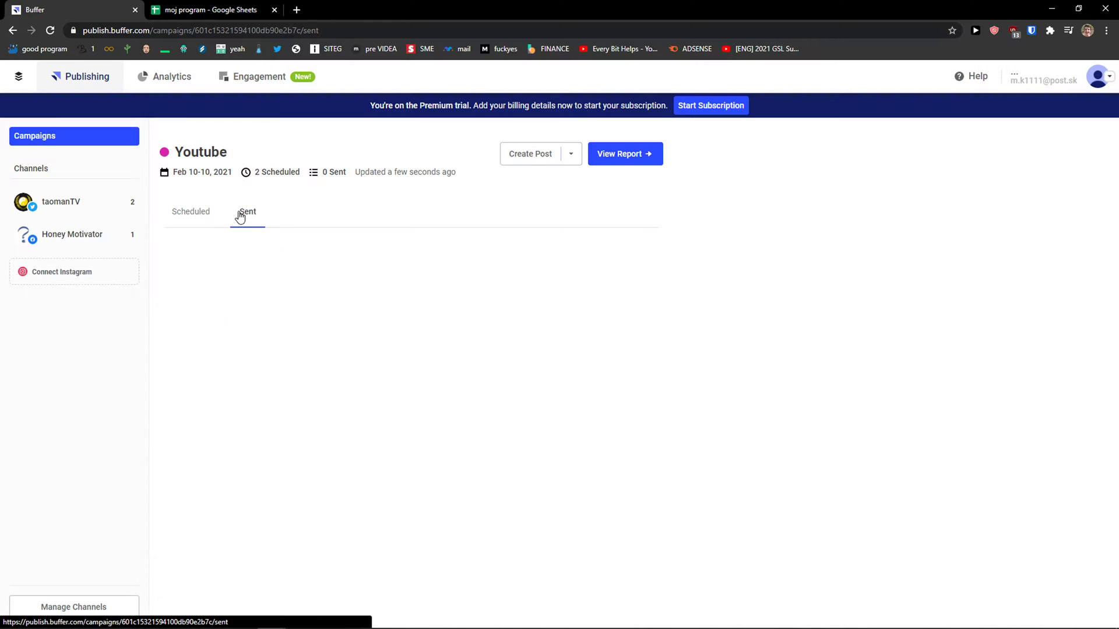
left_click_drag(335, 357, 506, 397)
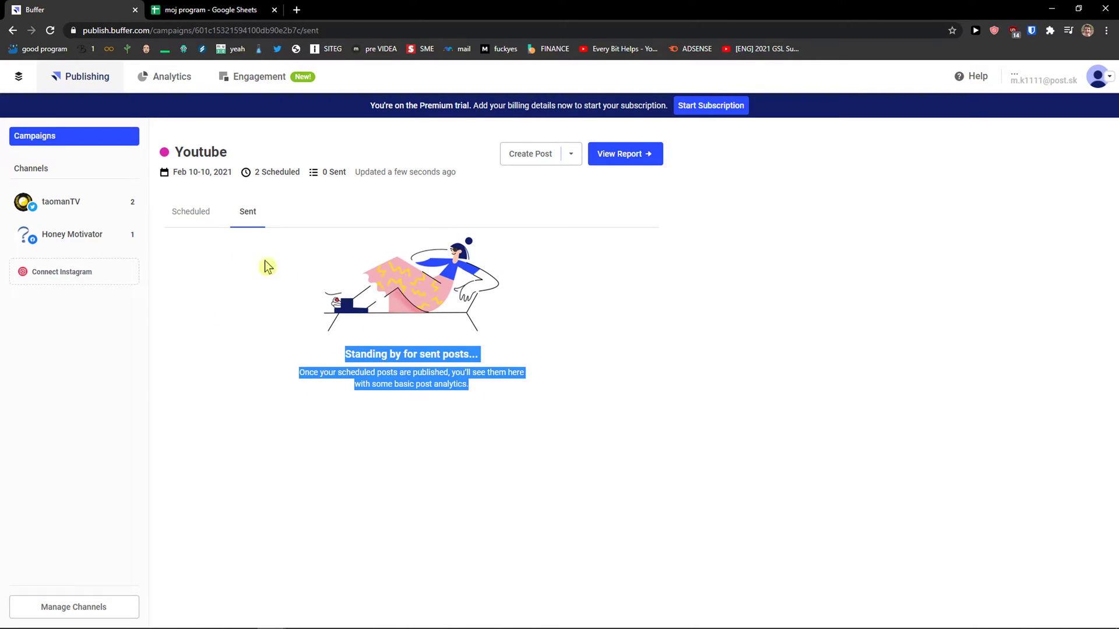
left_click(199, 219)
left_click(244, 215)
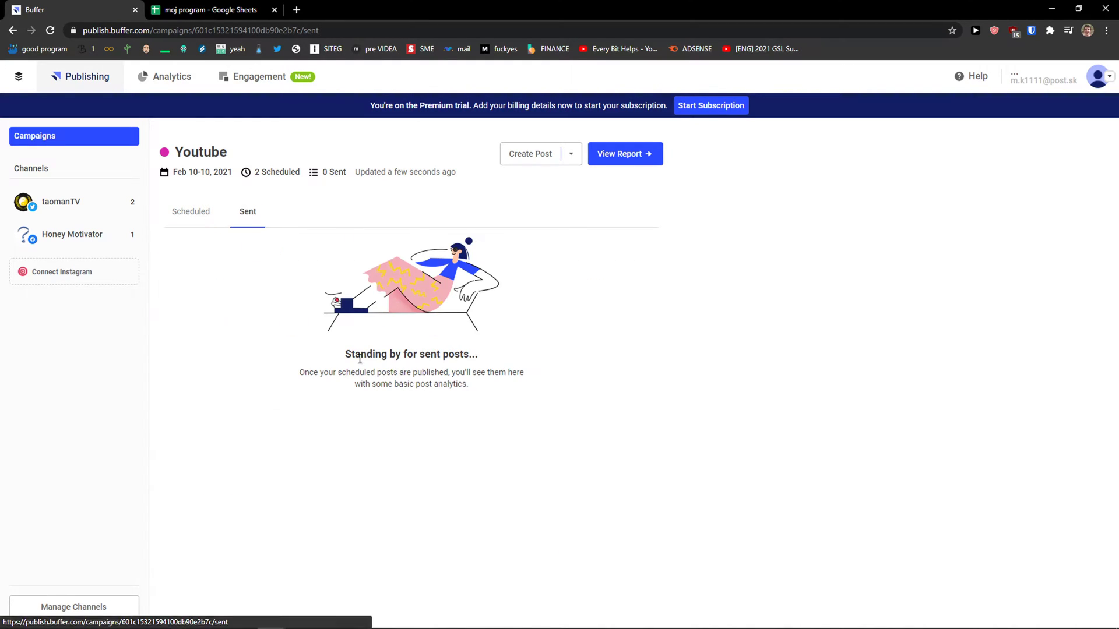
Step: Share the Twitter post immediately, leaving the Facebook post scheduled for February 10
left_click(200, 213)
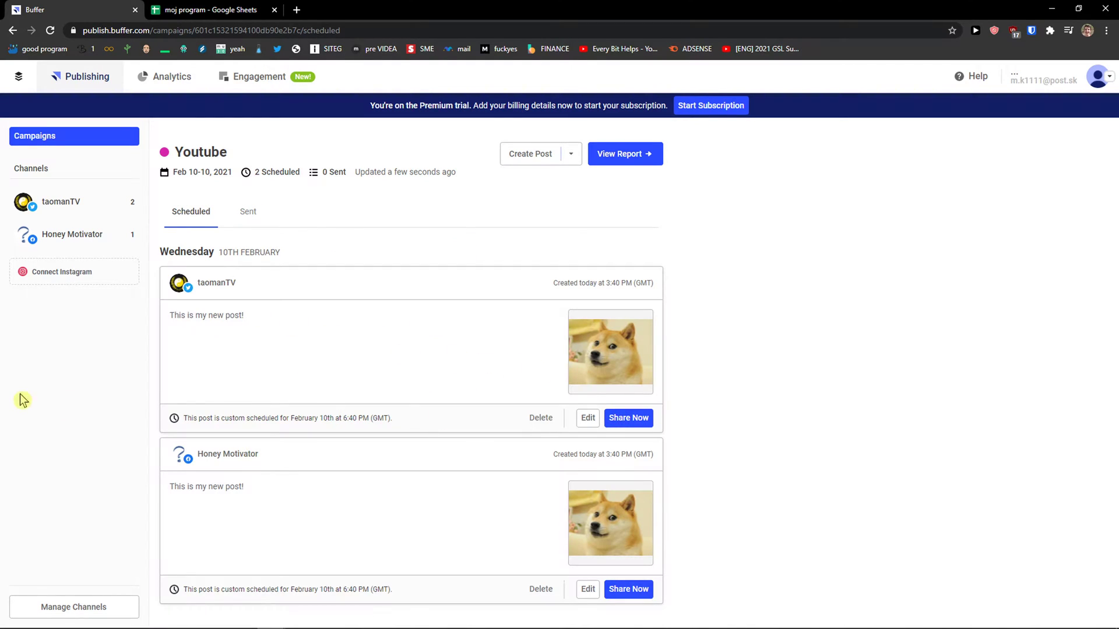
left_click(636, 419)
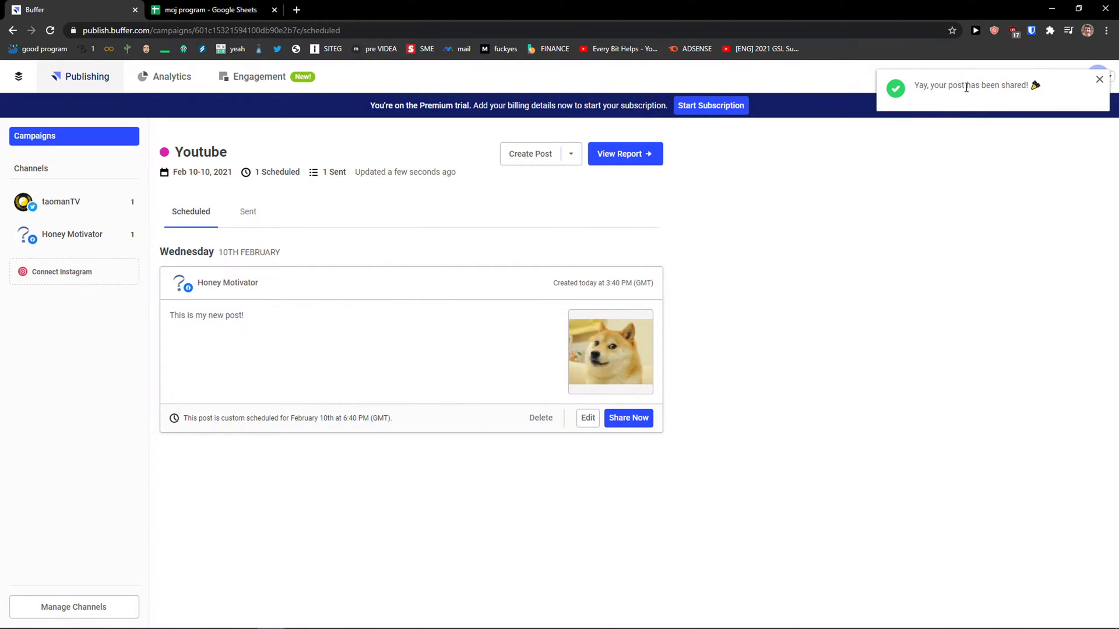
left_click(297, 10)
Step: On twitter.com, like the doge post 'This is my new post!' and view its photo, then return to Buffer
type("twitter.com/elamje/status/1280714011990913024")
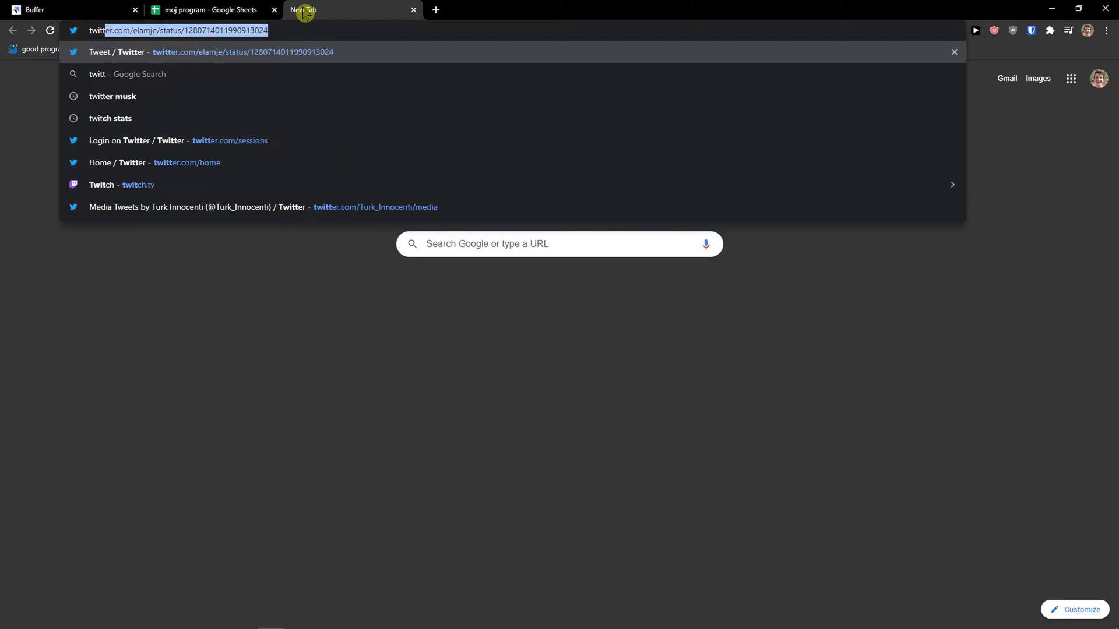
key("Return")
left_click(213, 114)
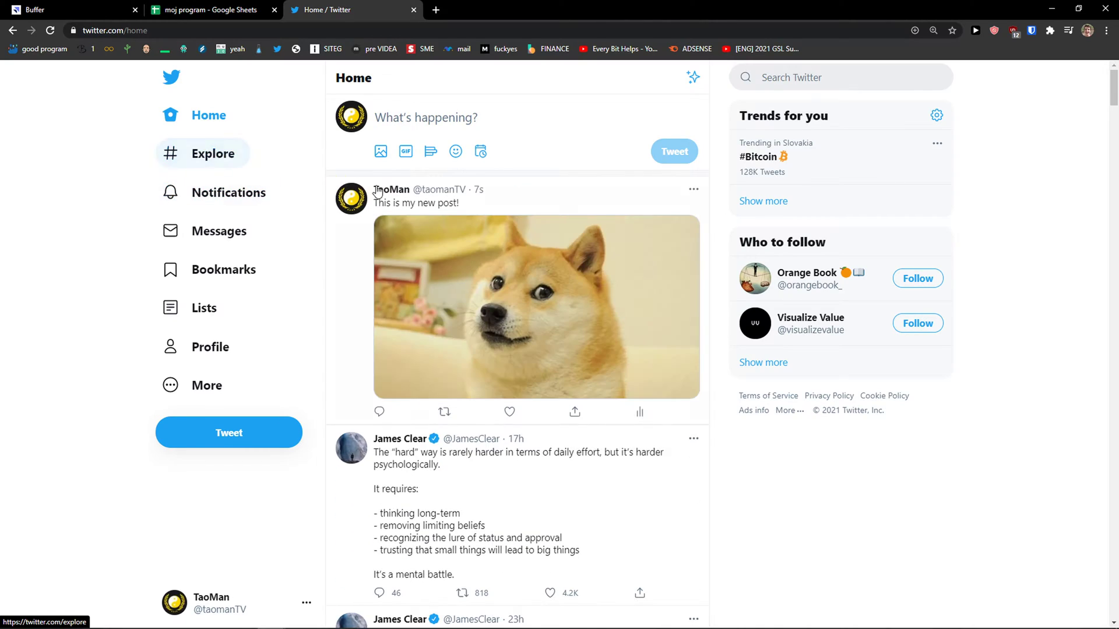
left_click(510, 411)
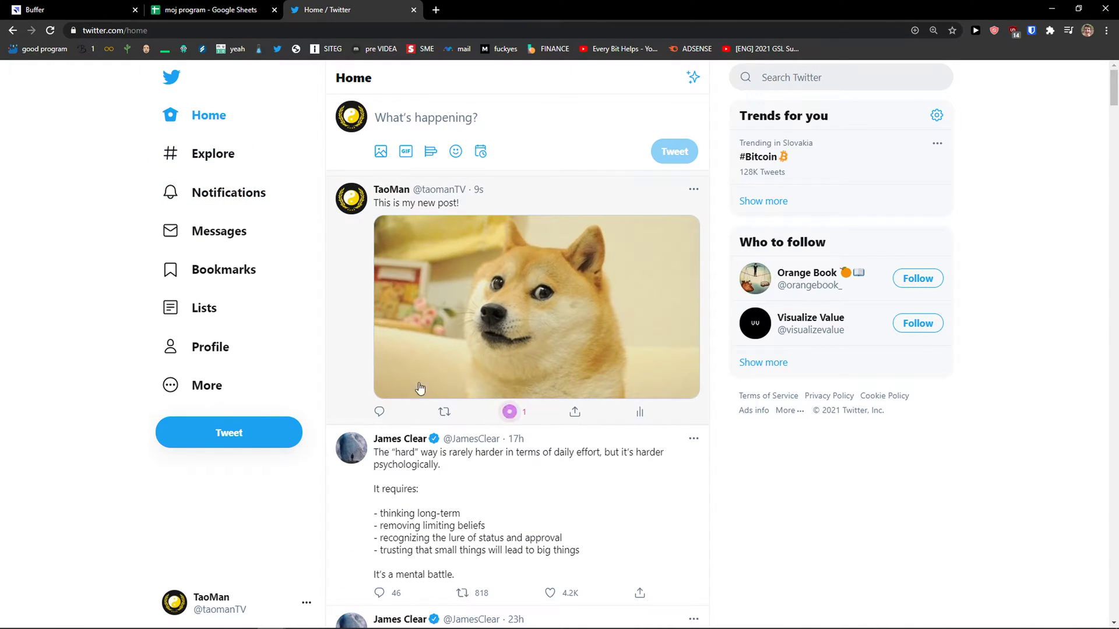
left_click(494, 321)
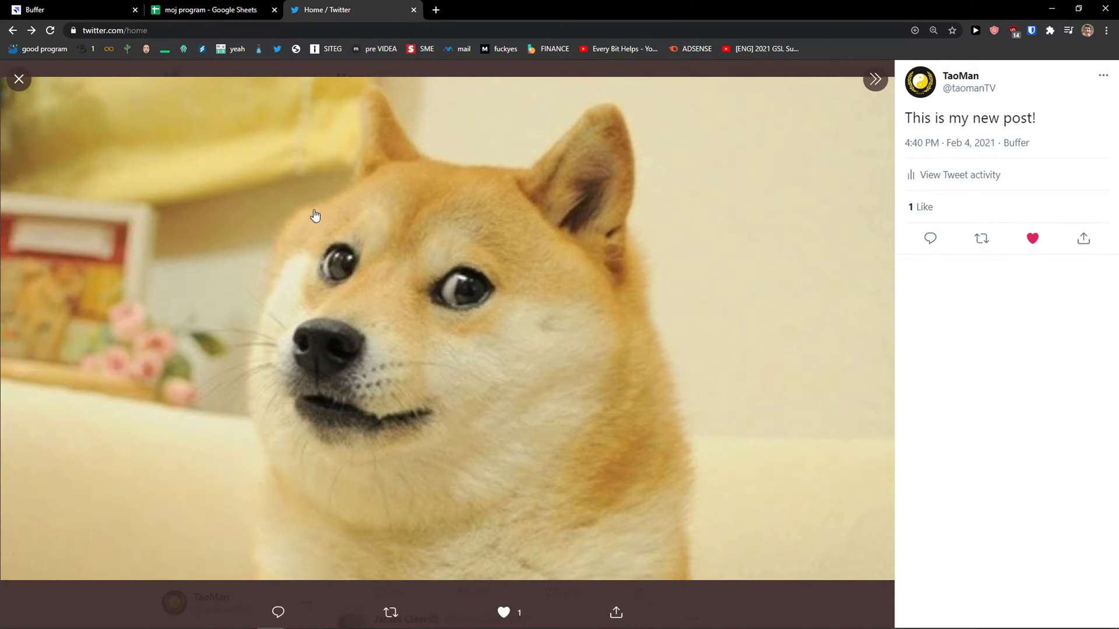
key("Escape")
left_click(93, 9)
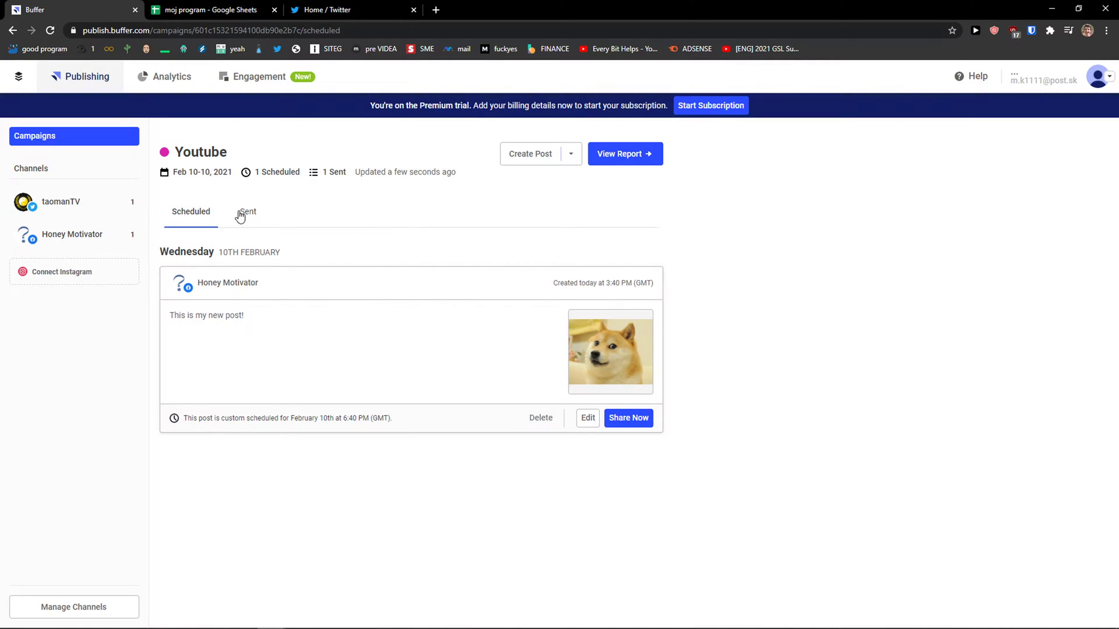
Step: Show the Youtube campaign's Sent posts
left_click(241, 213)
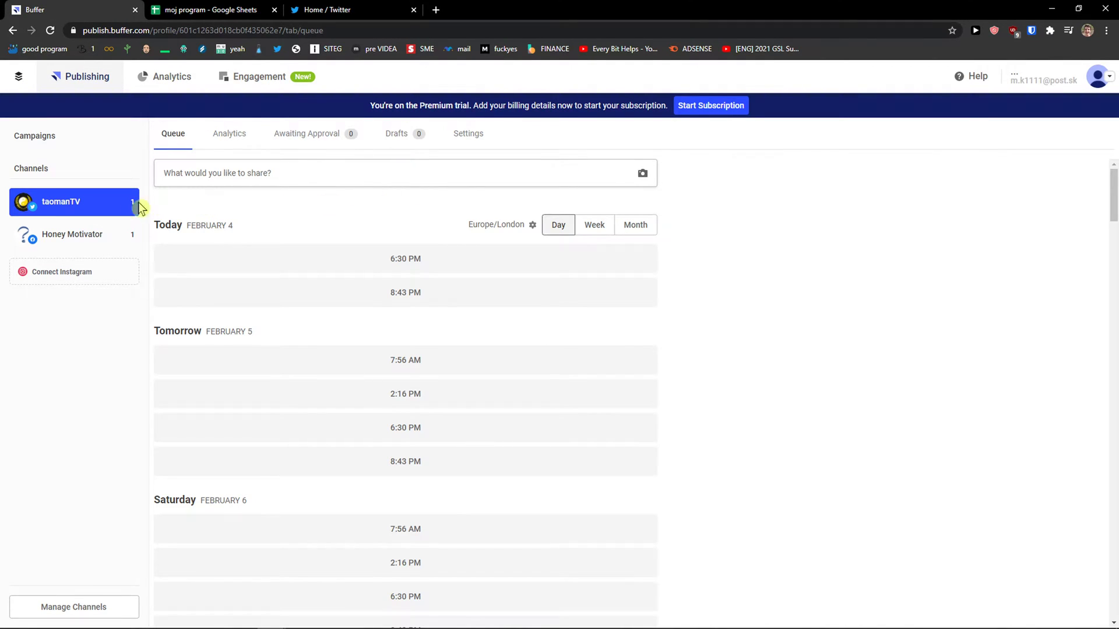
Step: Open Honey Motivator's queue and confirm the doge post sits on February 10 at 6:40 PM
scroll(312, 265, "down", 8)
scroll(295, 244, "up", 8)
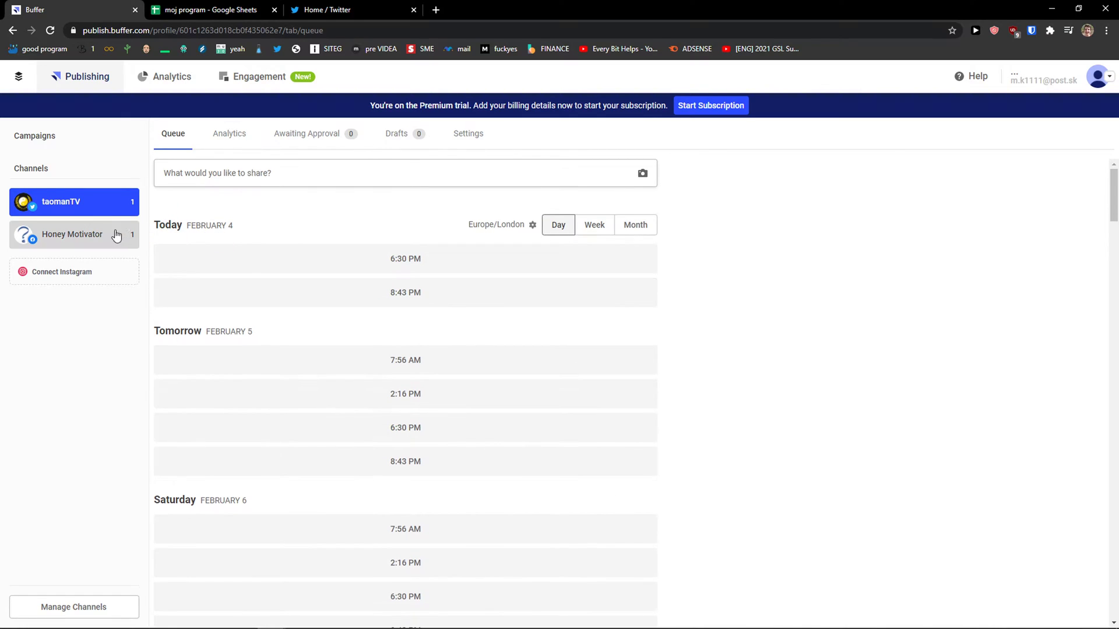
left_click(96, 233)
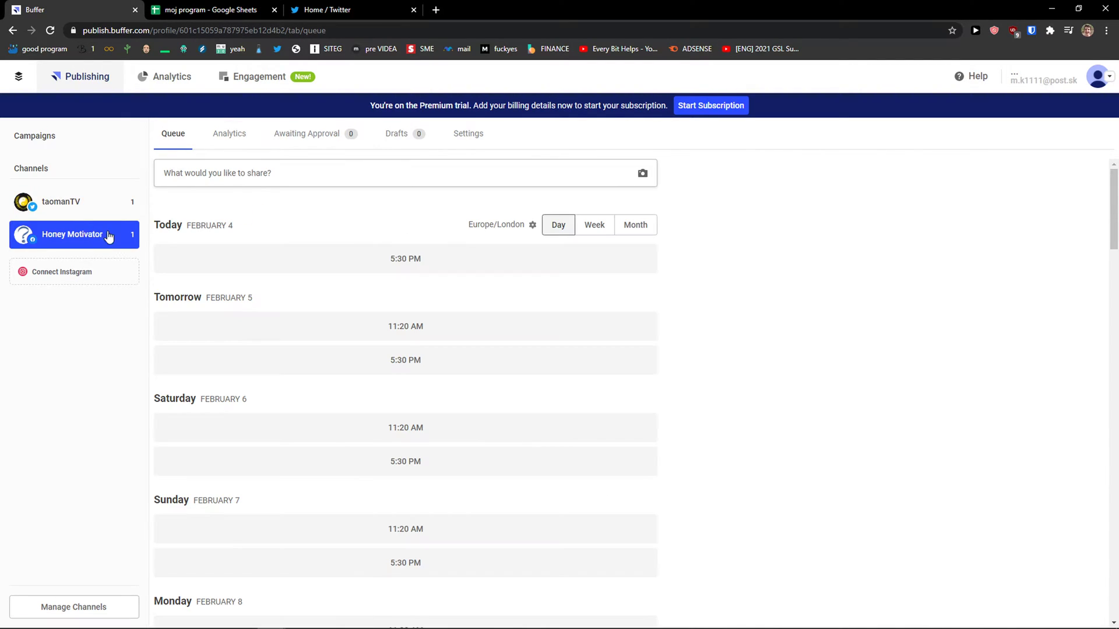
scroll(251, 233, "down", 10)
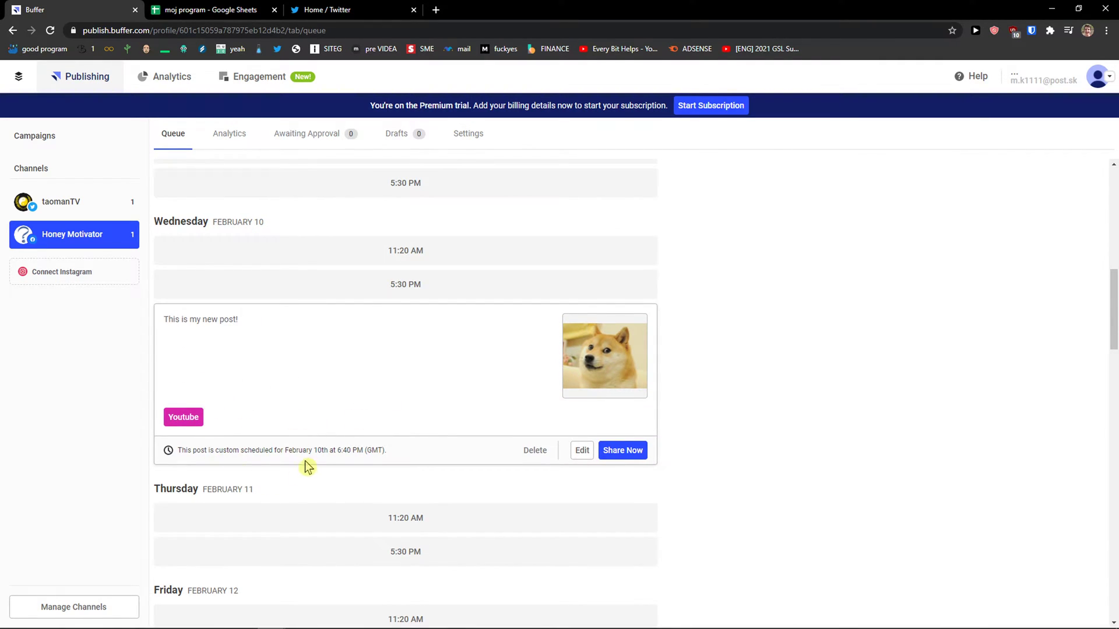
scroll(320, 434, "up", 10)
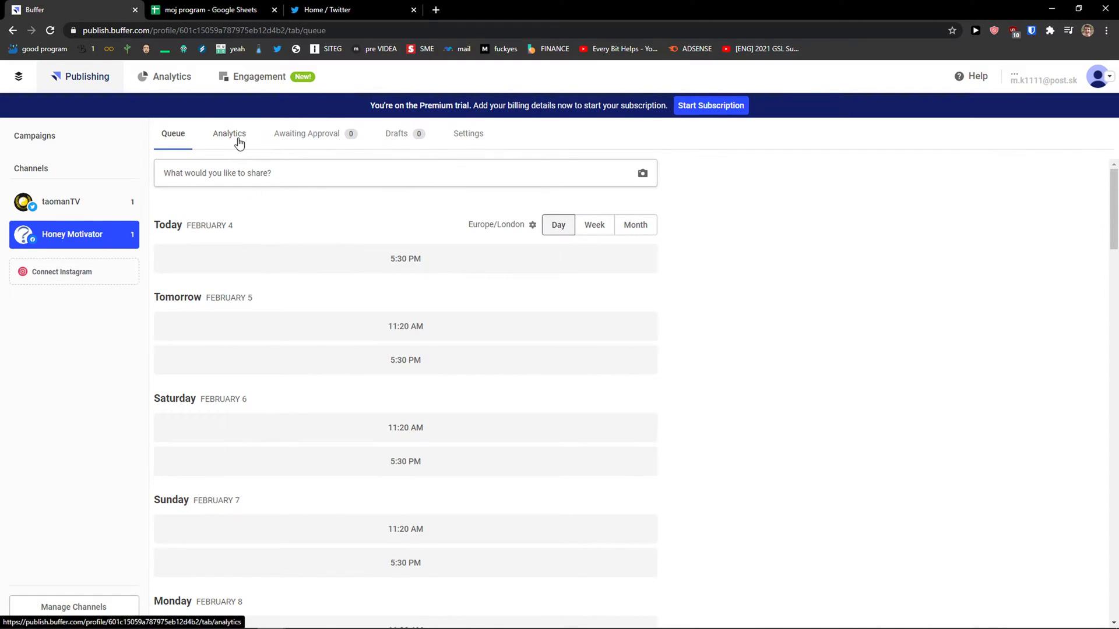
Step: On the Drafts tab, start a new draft reading 'This is a draft!'
left_click(316, 139)
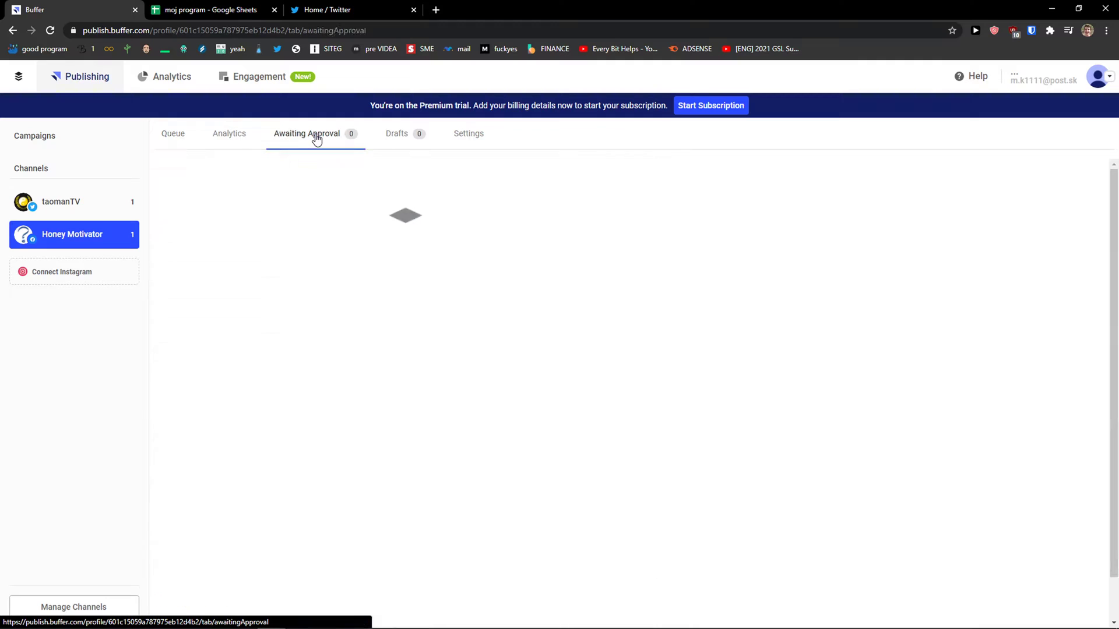
left_click(408, 143)
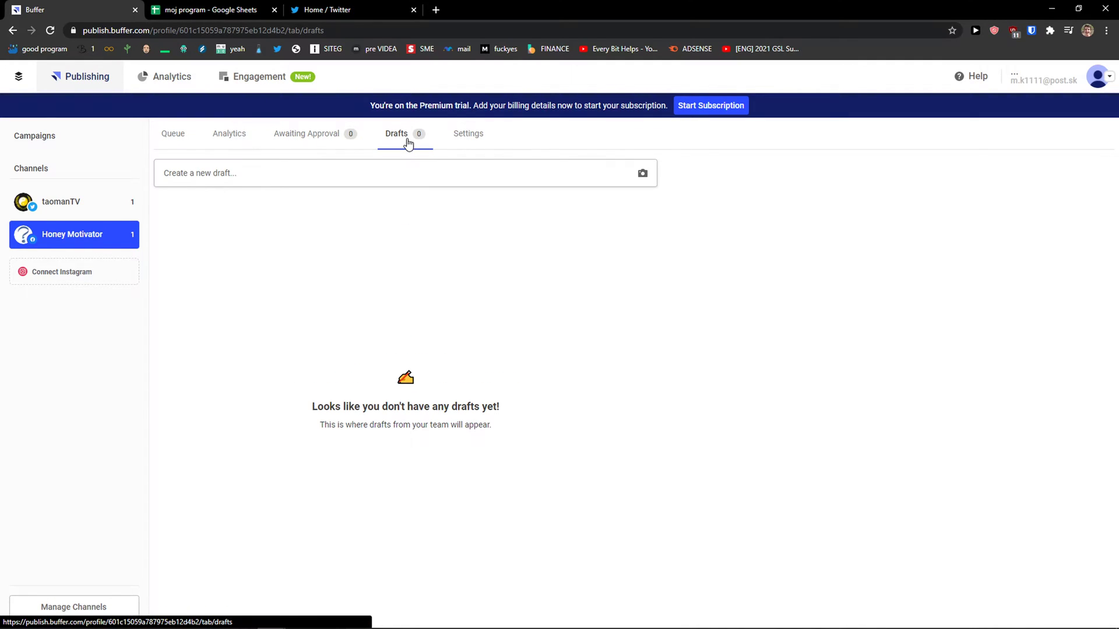
left_click(398, 175)
left_click(303, 233)
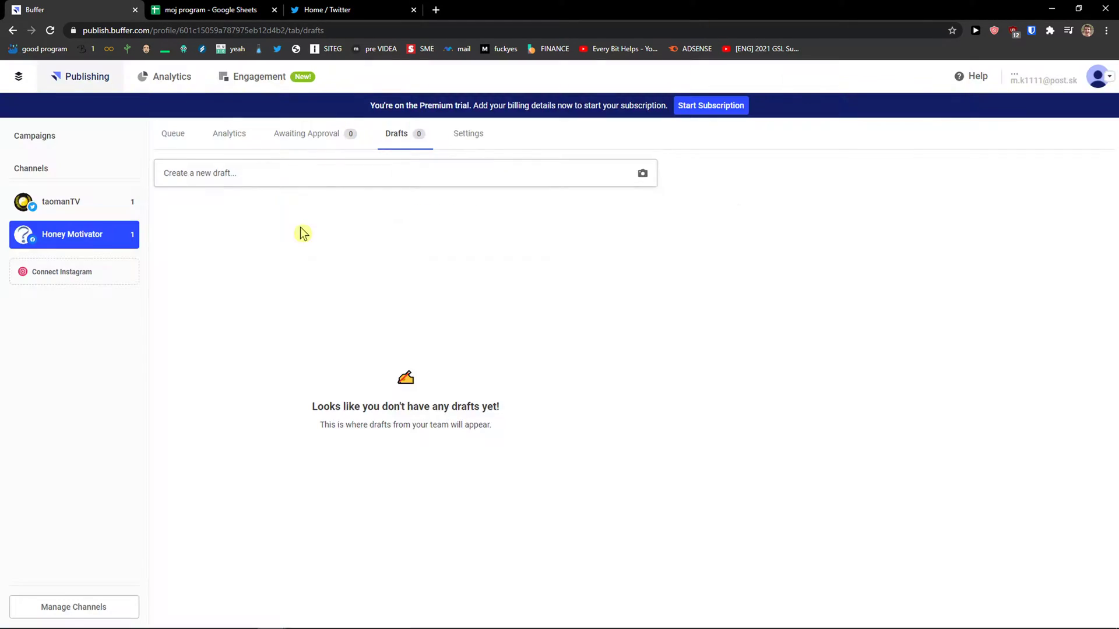
left_click(328, 186)
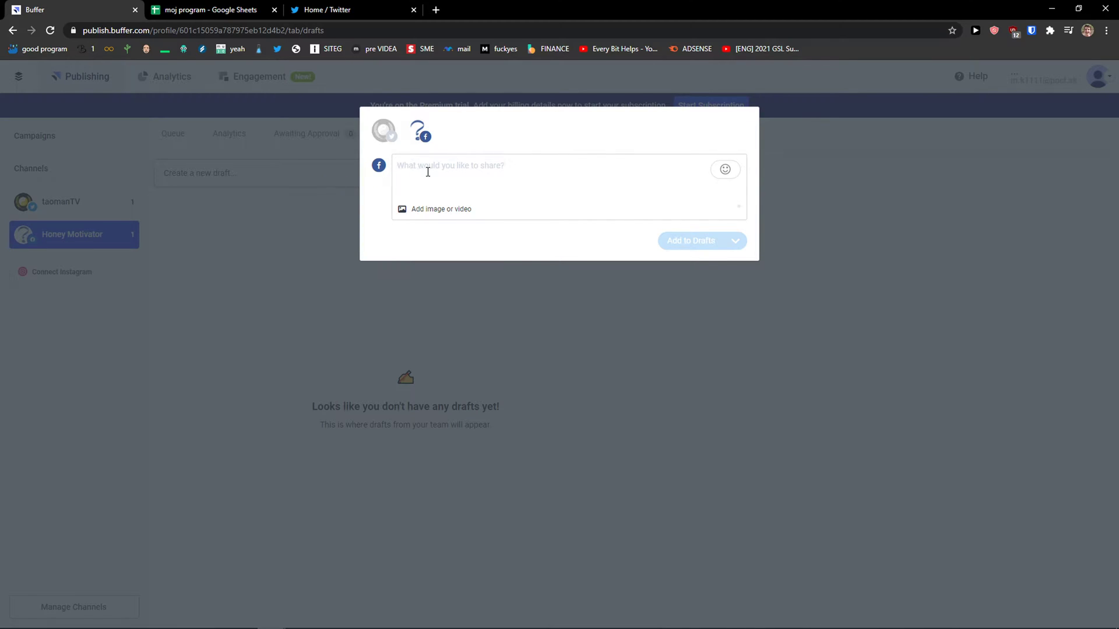
type("This is a draft!")
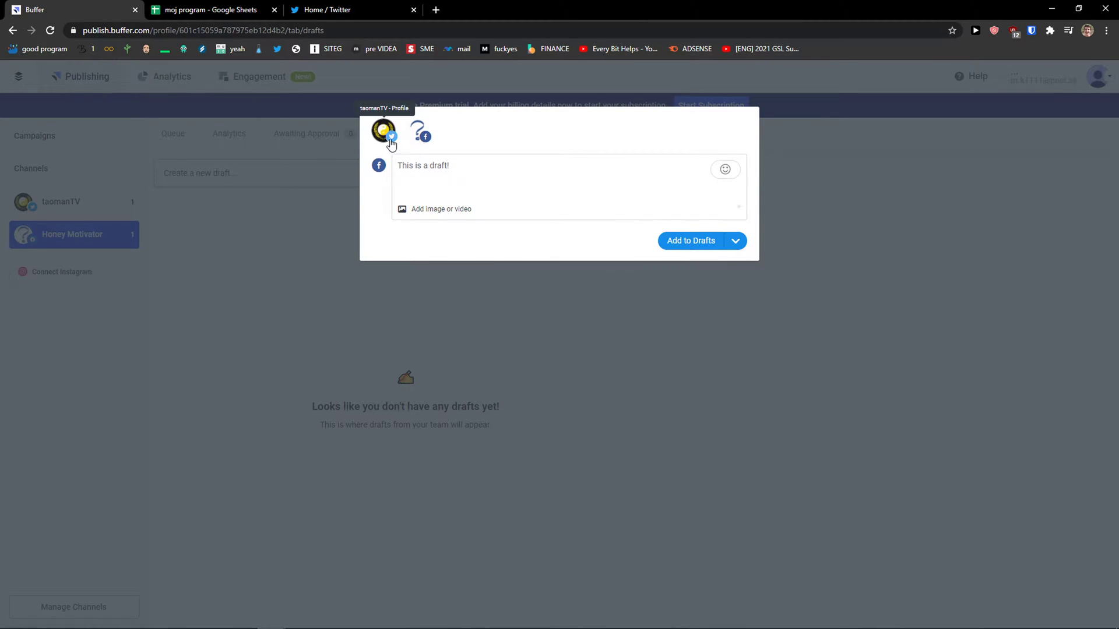
Step: Add the taomanTV channel to the draft and save it to Drafts
left_click(384, 131)
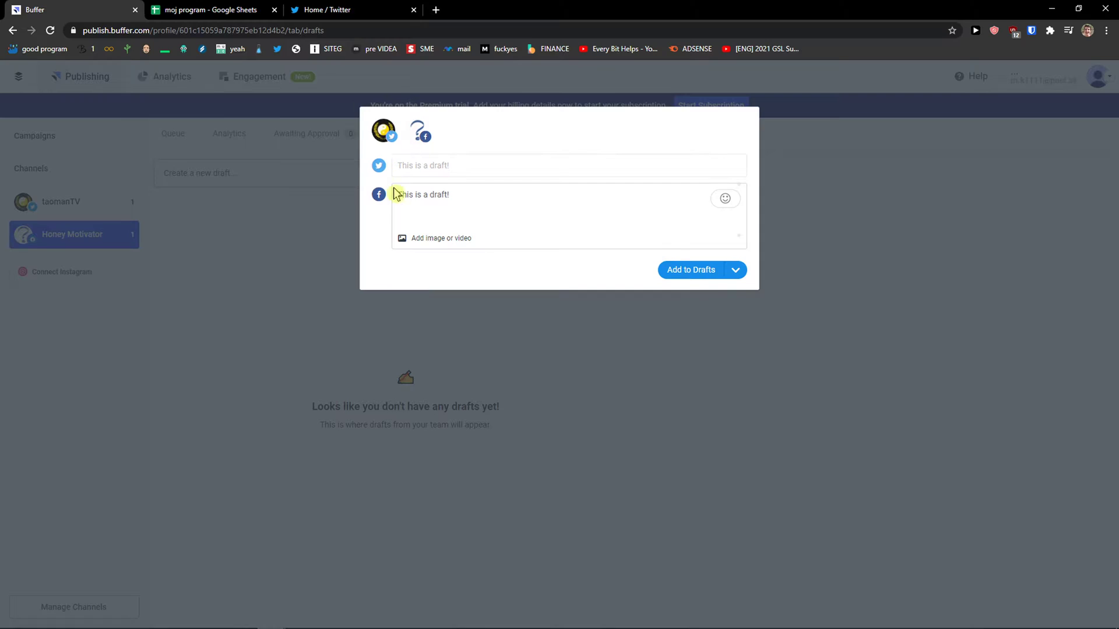
left_click(479, 167)
left_click(481, 271)
left_click(506, 171)
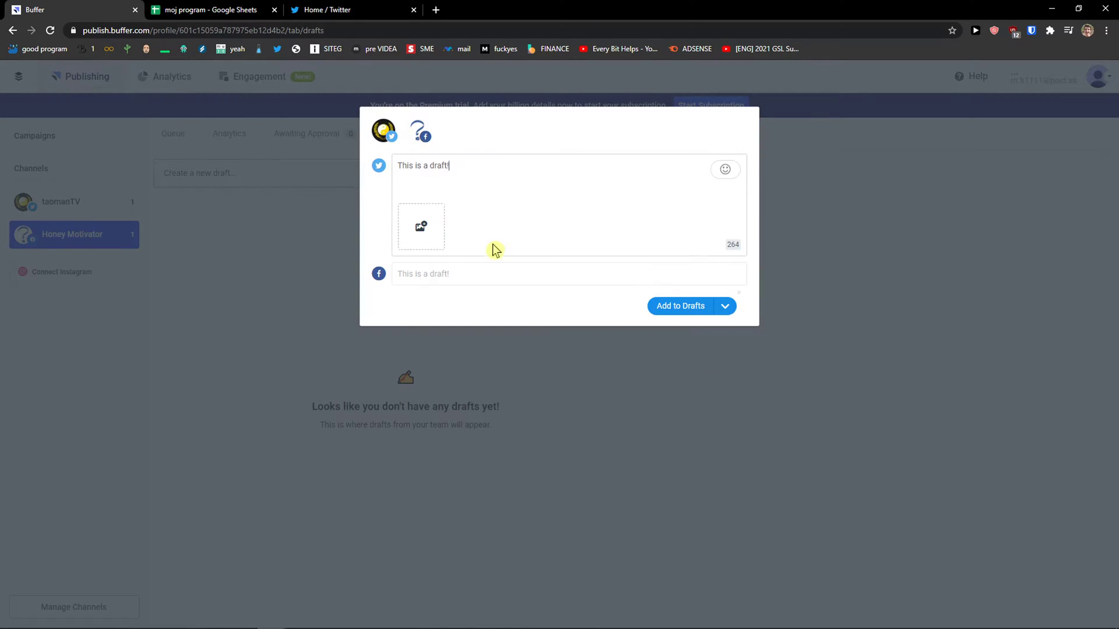
left_click(489, 271)
left_click(735, 270)
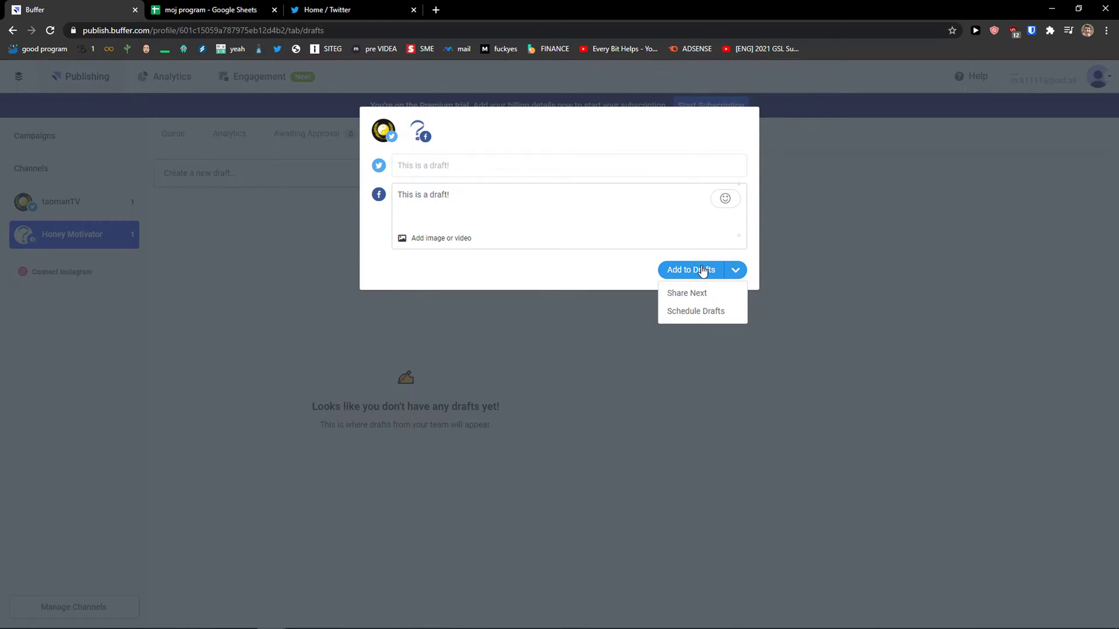
left_click(701, 269)
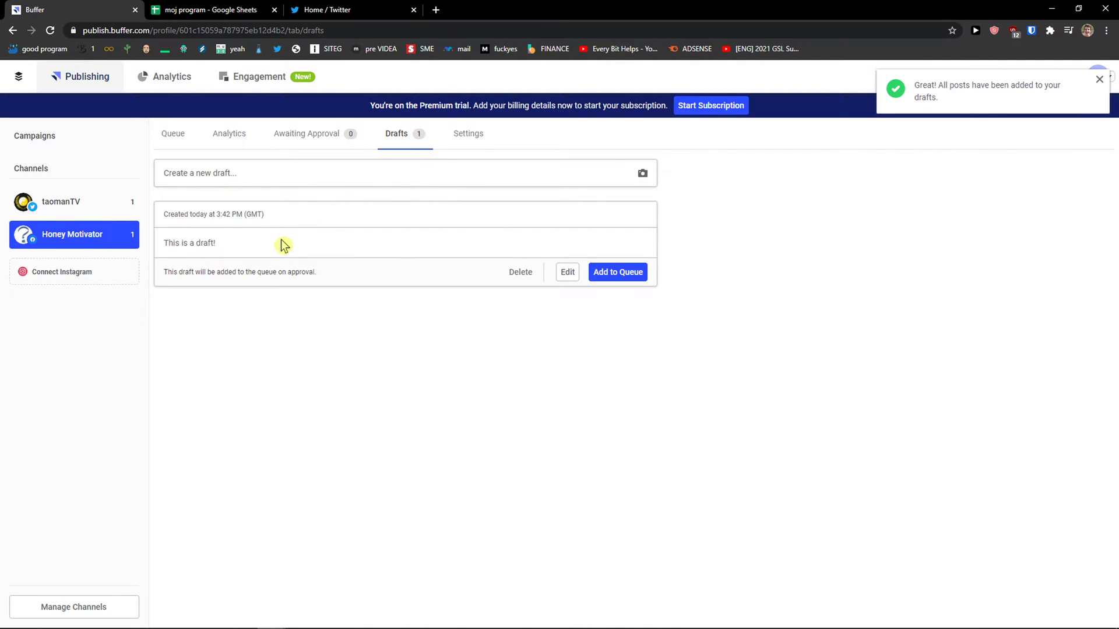
Step: Open Honey Motivator's Posting Schedule: London timezone, 11:20 AM and 05:30 PM slots every day
left_click(454, 144)
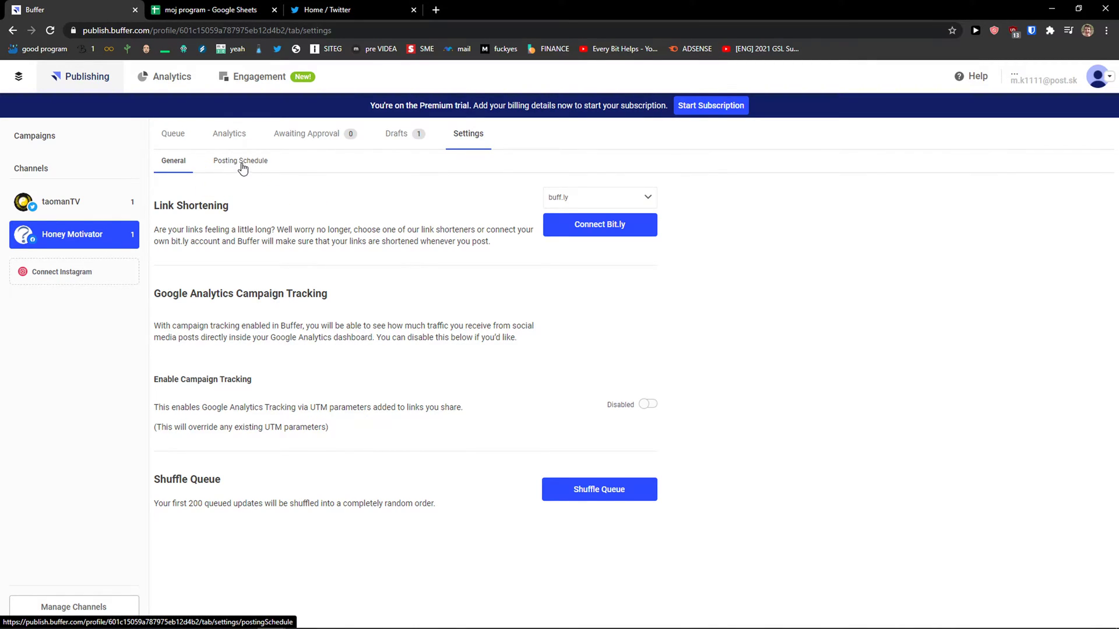
left_click(242, 166)
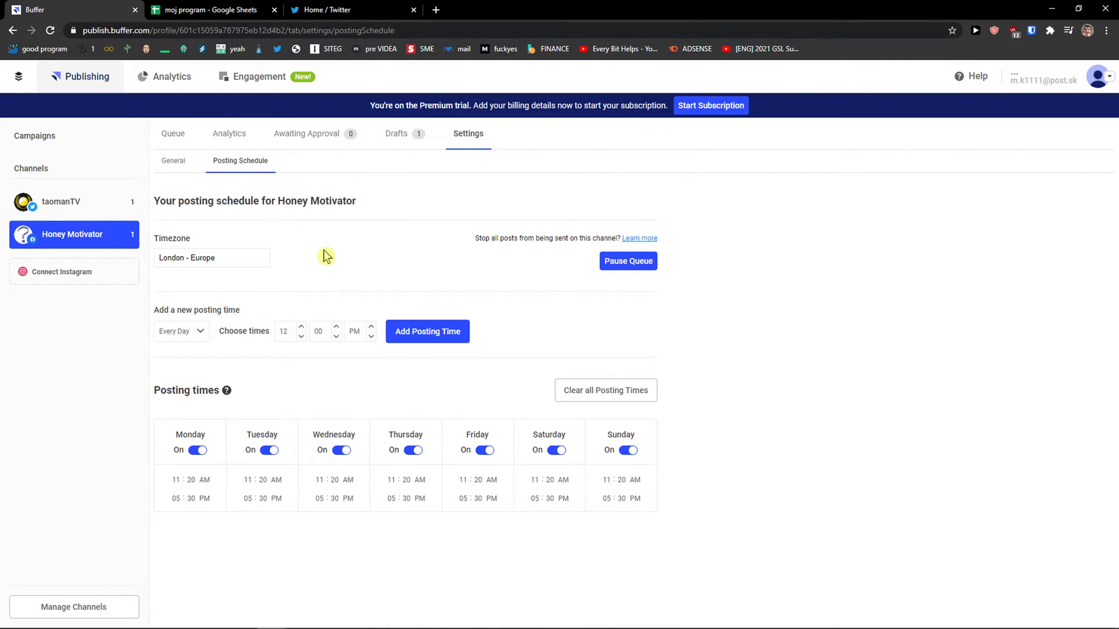
left_click_drag(162, 199, 367, 207)
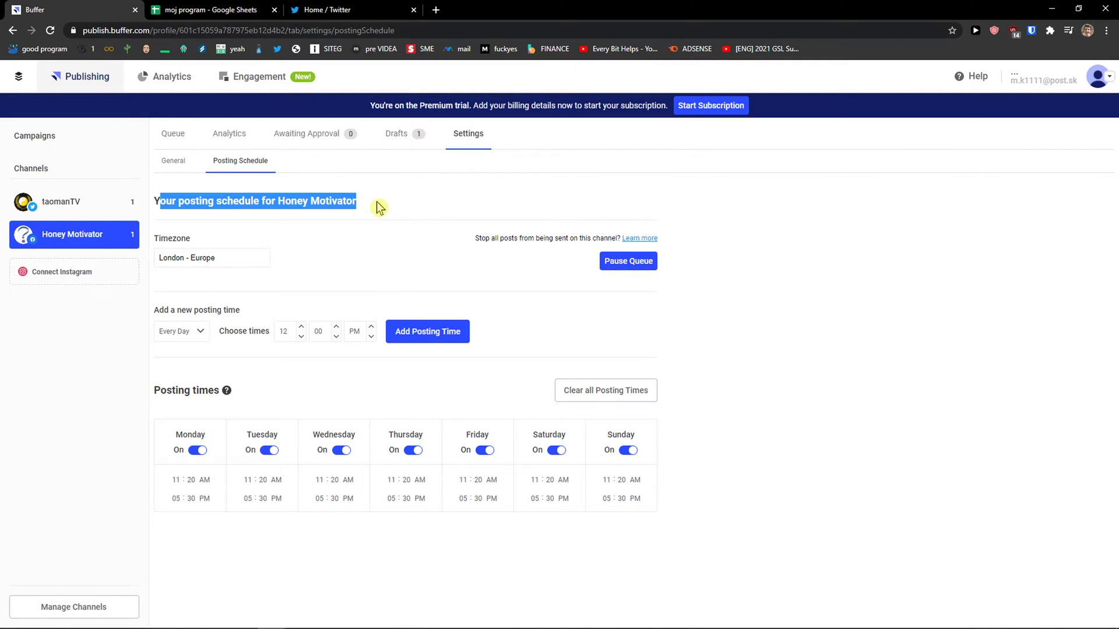
left_click(184, 261)
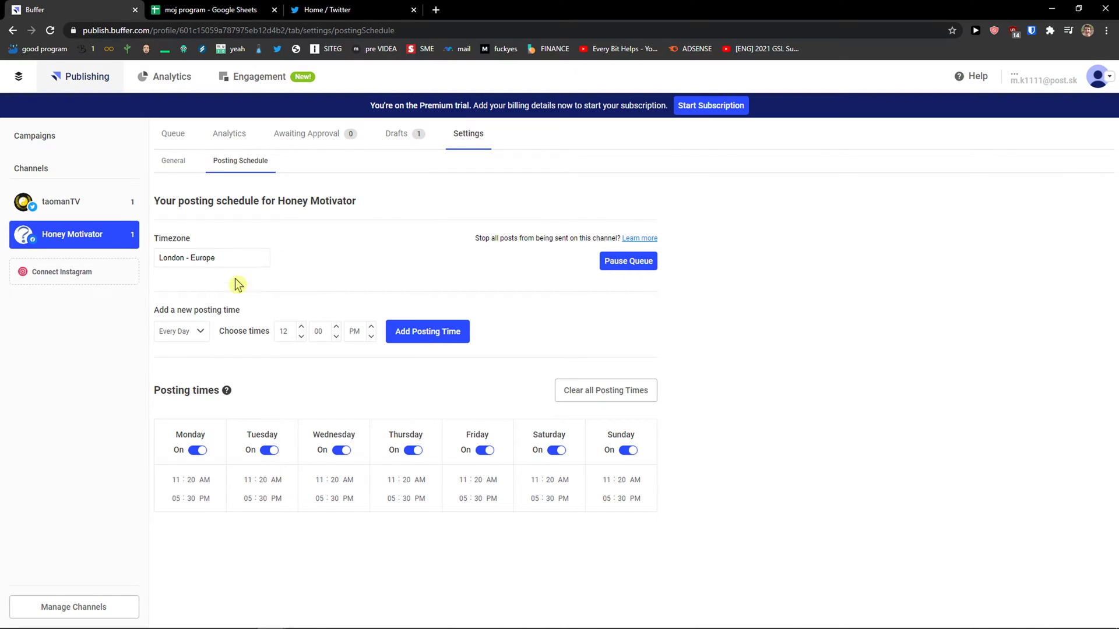
left_click(199, 334)
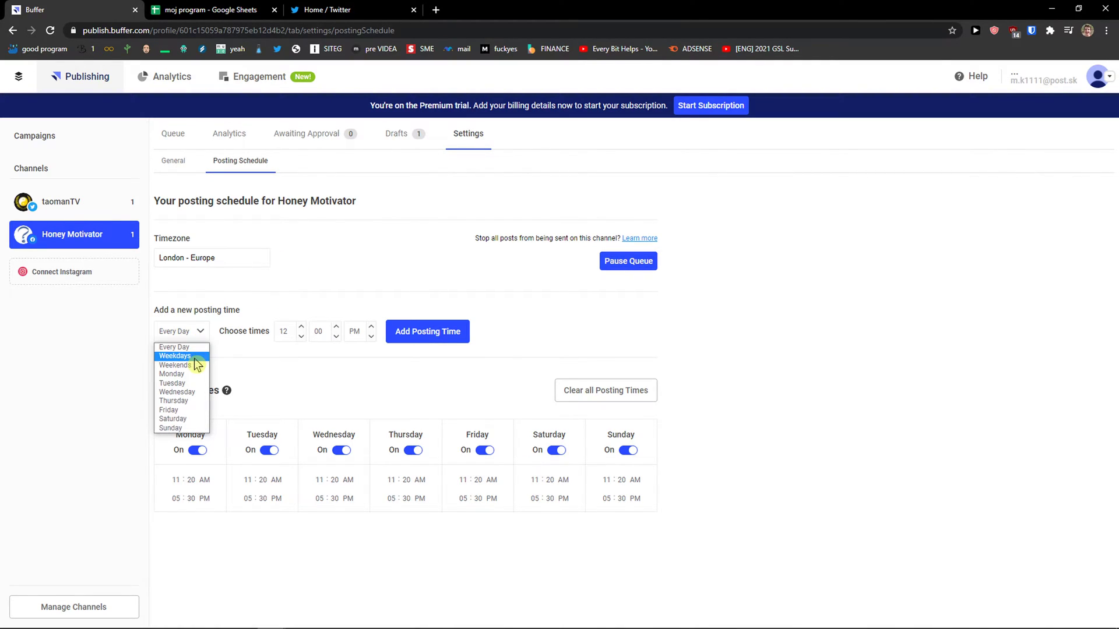
left_click(276, 354)
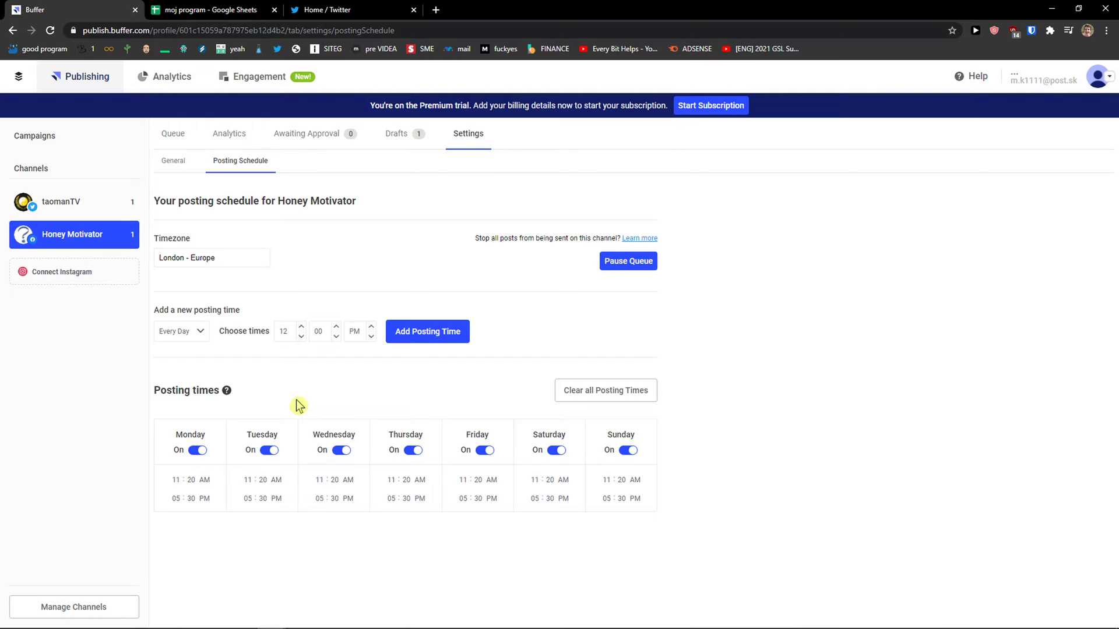
right_click(295, 398)
left_click(288, 396)
right_click(286, 395)
left_click(268, 394)
right_click(229, 369)
left_click(207, 366)
right_click(201, 363)
left_click(180, 365)
mouse_move(176, 490)
left_click(181, 483)
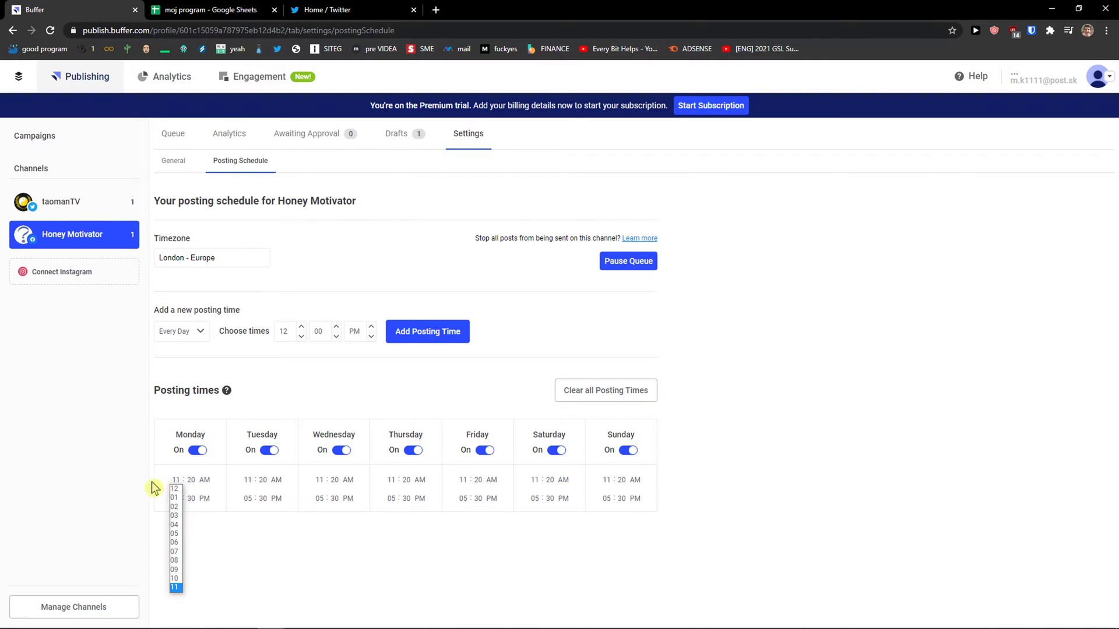
left_click(154, 489)
left_click(175, 486)
left_click(185, 486)
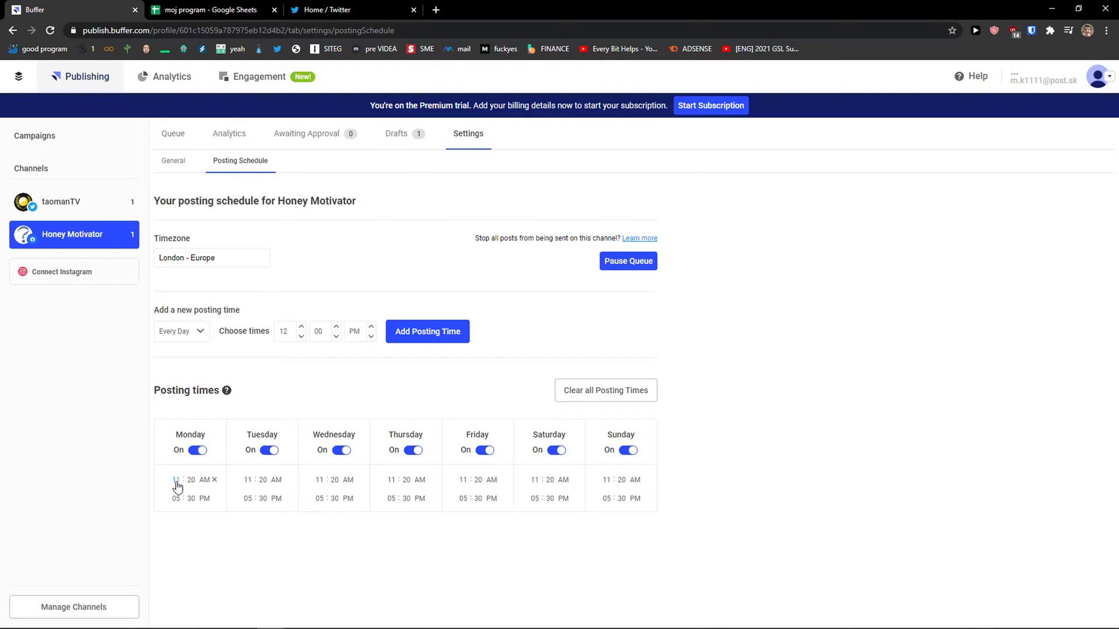
left_click(178, 487)
left_click(184, 485)
left_click(169, 488)
Step: Turn off Wednesday posting for Honey Motivator, keeping all other days and times
left_click(270, 452)
left_click(269, 452)
left_click(197, 452)
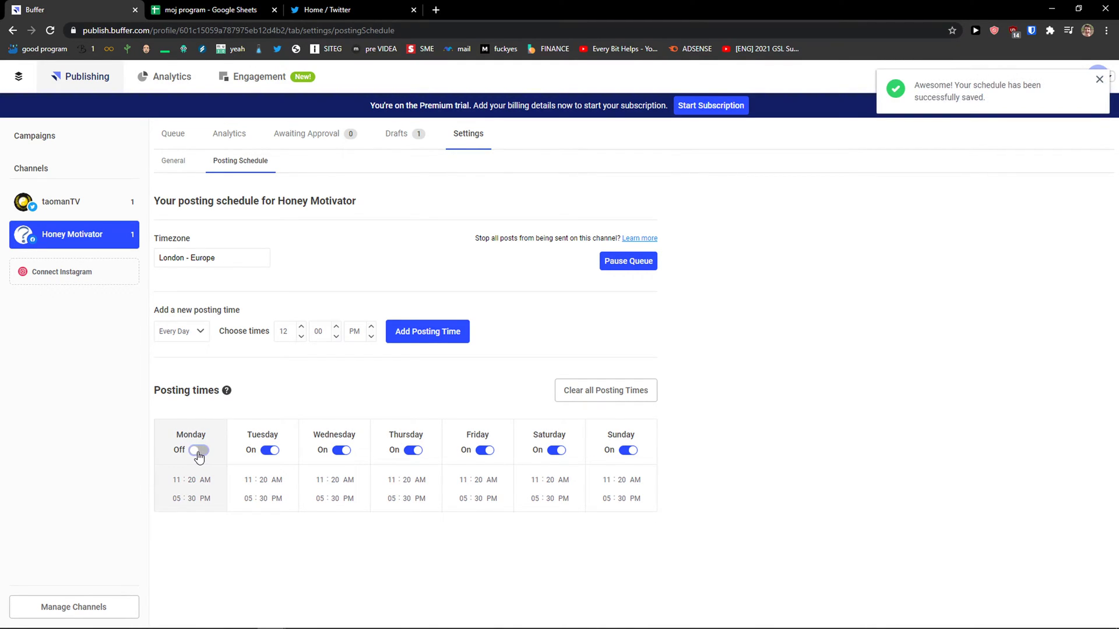
left_click(197, 452)
left_click(343, 451)
left_click(320, 480)
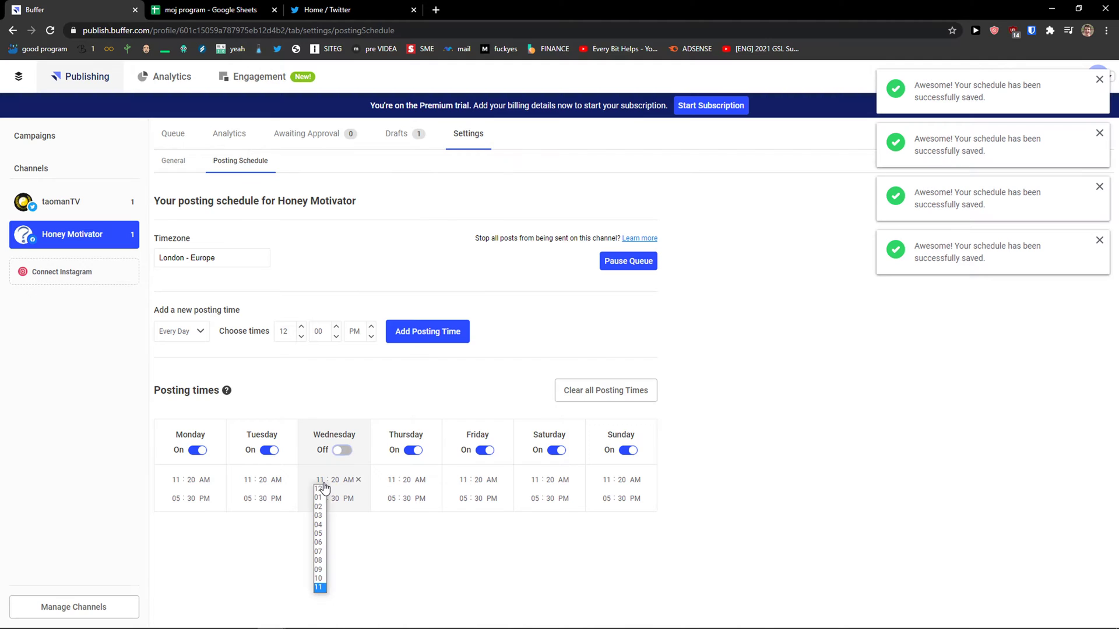
left_click(432, 542)
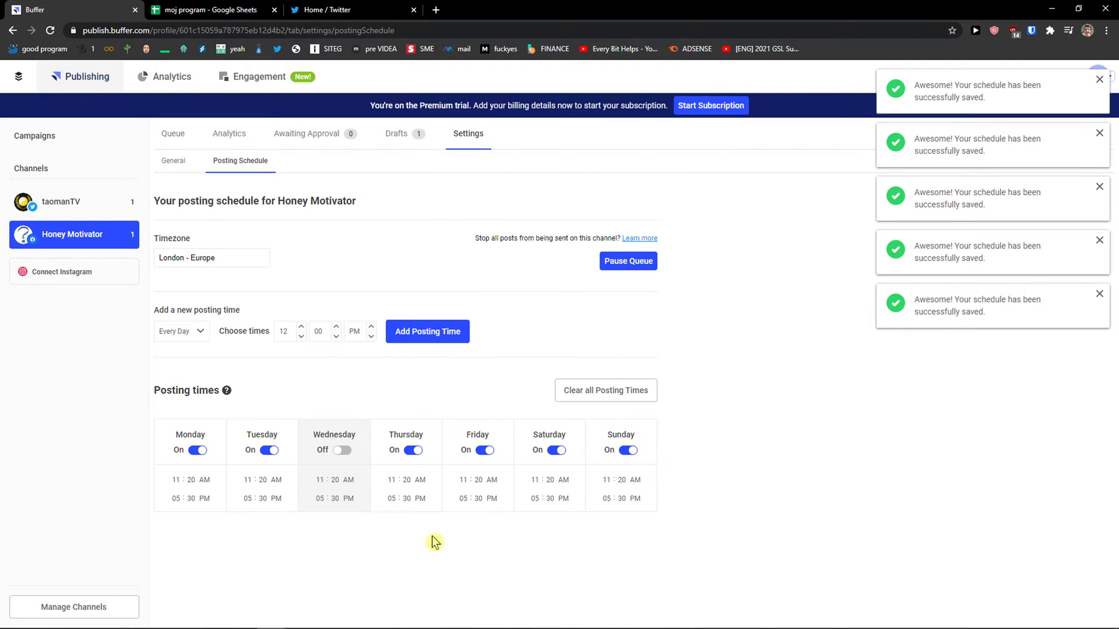
left_click(625, 393)
left_click(543, 390)
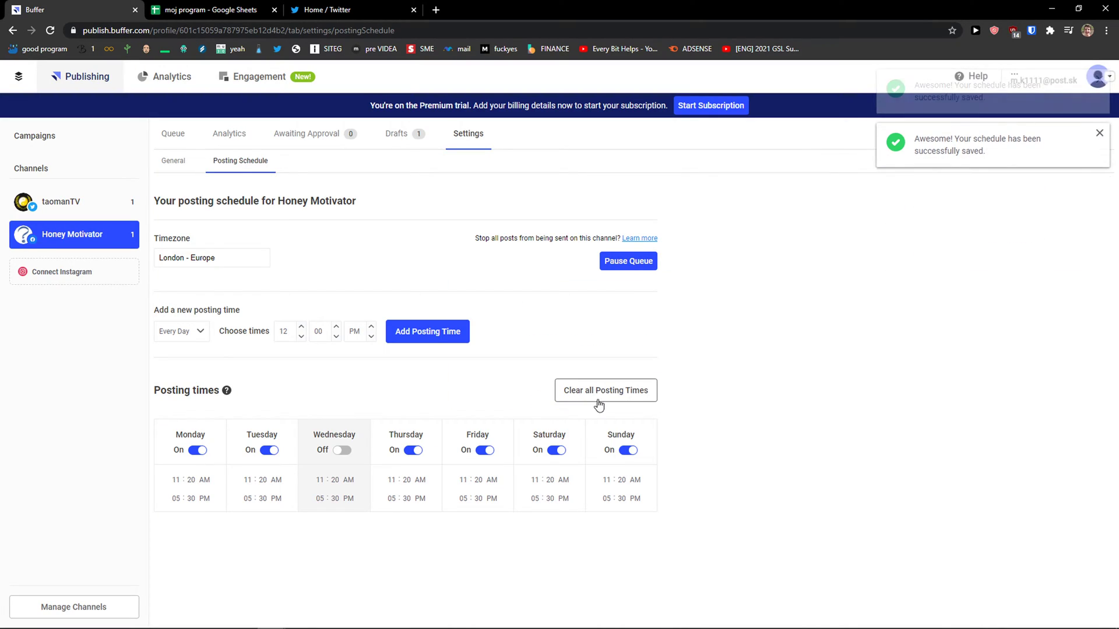
Step: Change Honey Motivator's Monday first posting time from 11:20 AM to 08:20 AM
left_click(68, 216)
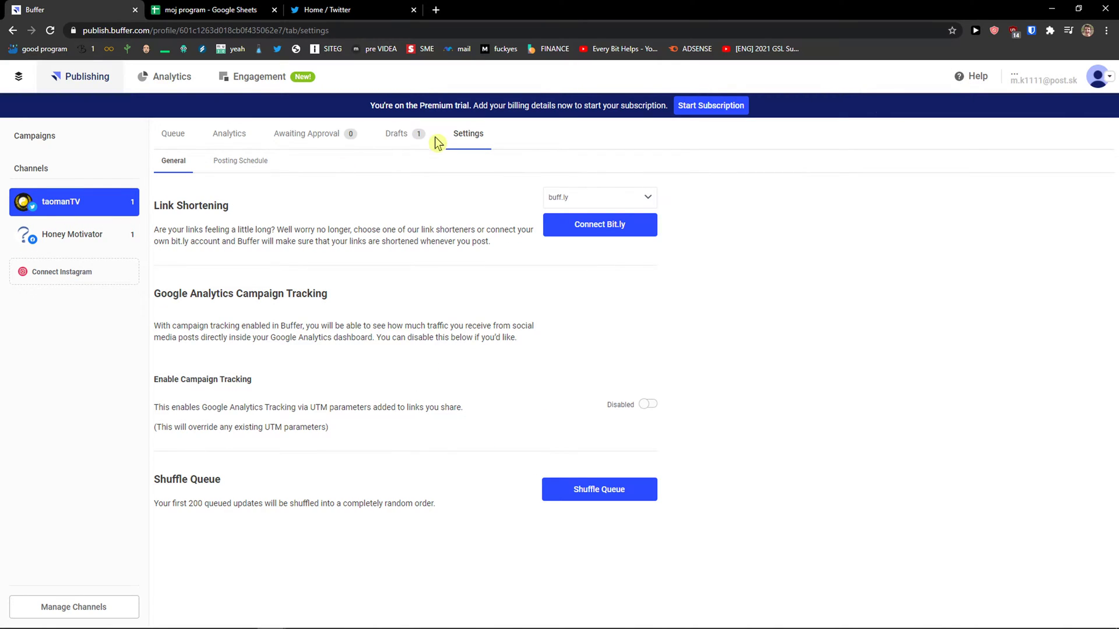
left_click(229, 165)
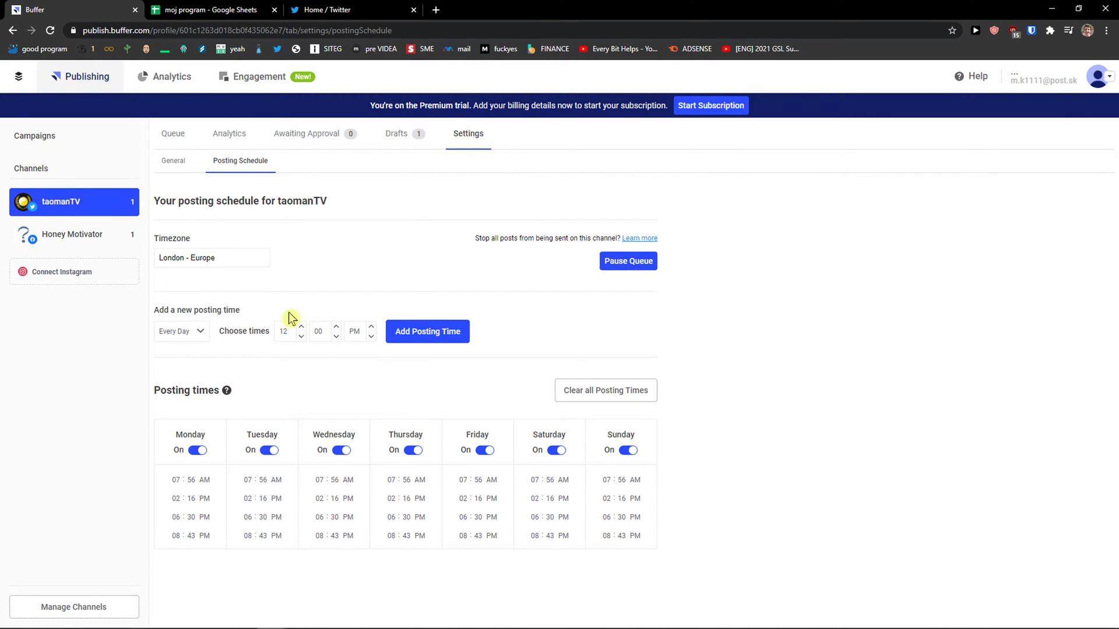
left_click(71, 229)
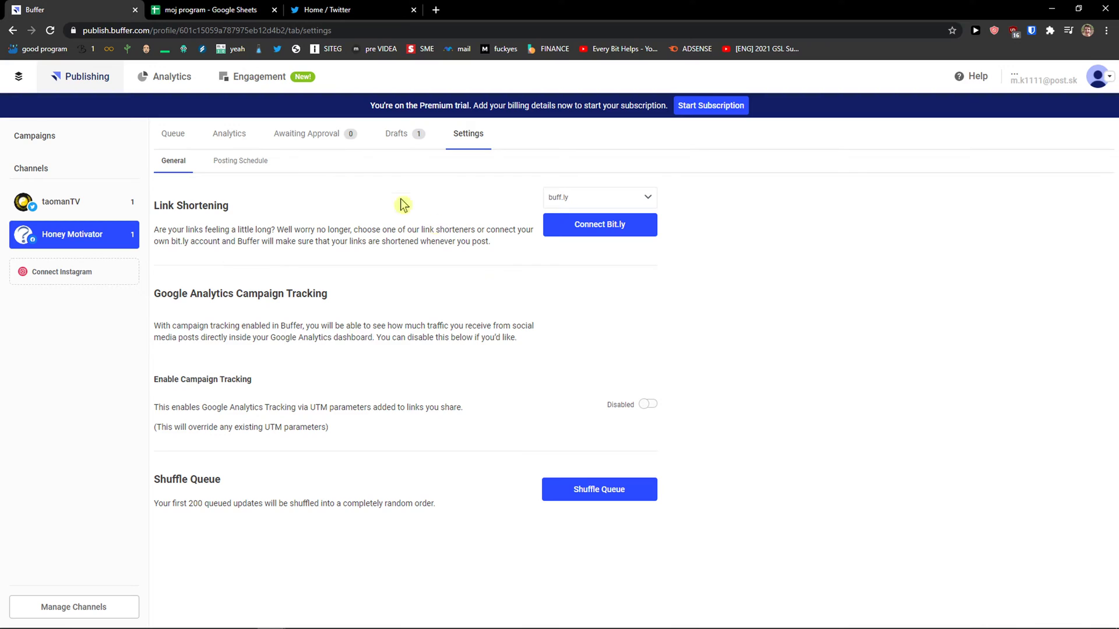
left_click(173, 135)
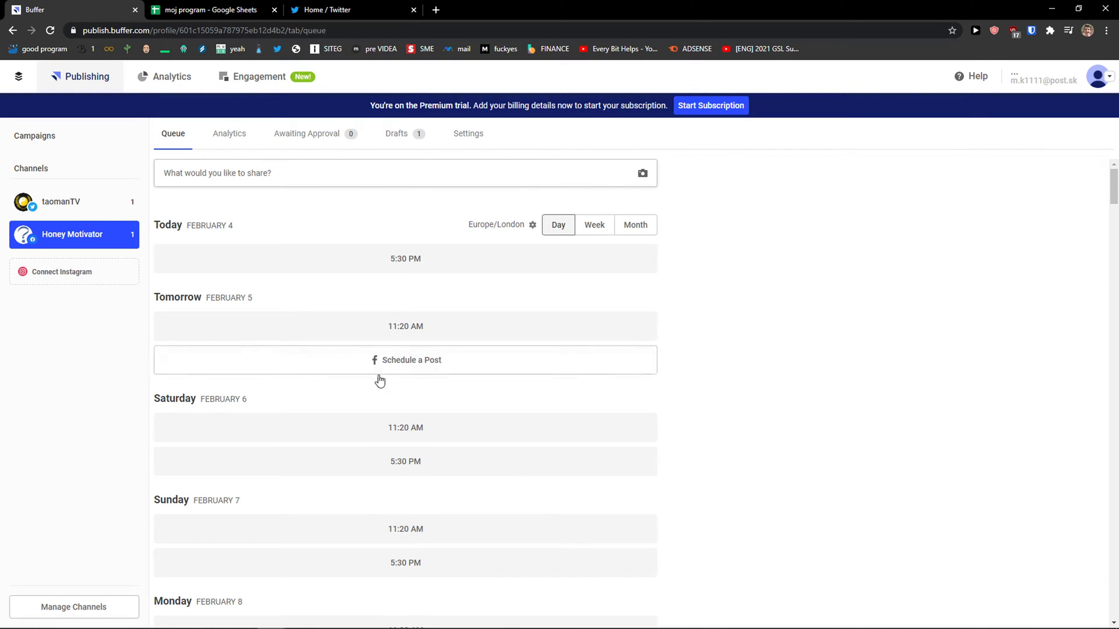
left_click(473, 136)
left_click(242, 162)
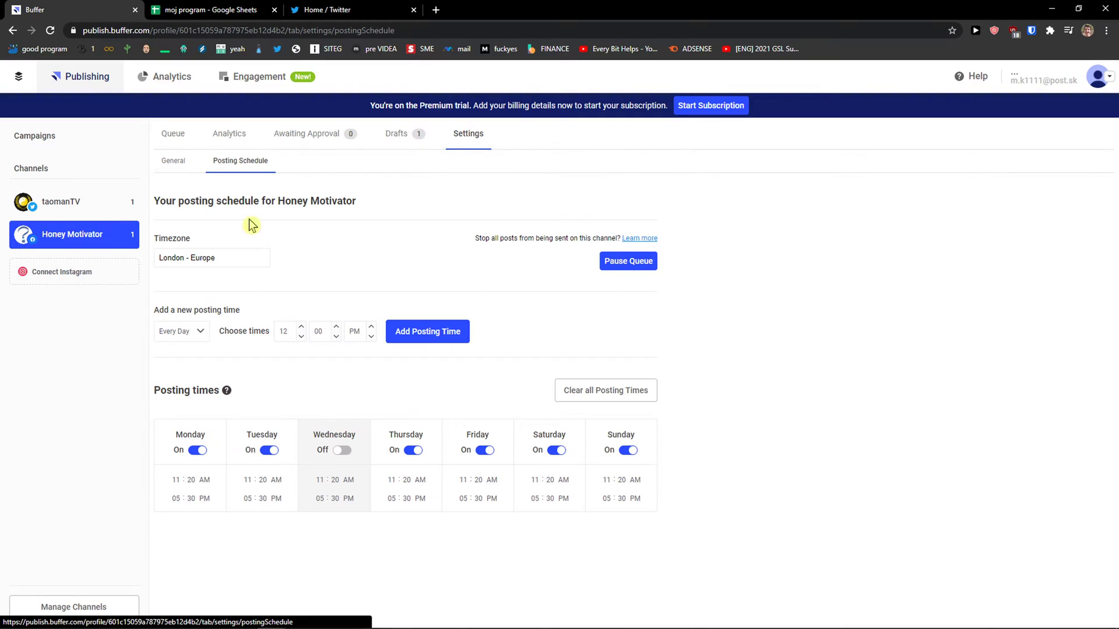
left_click(179, 484)
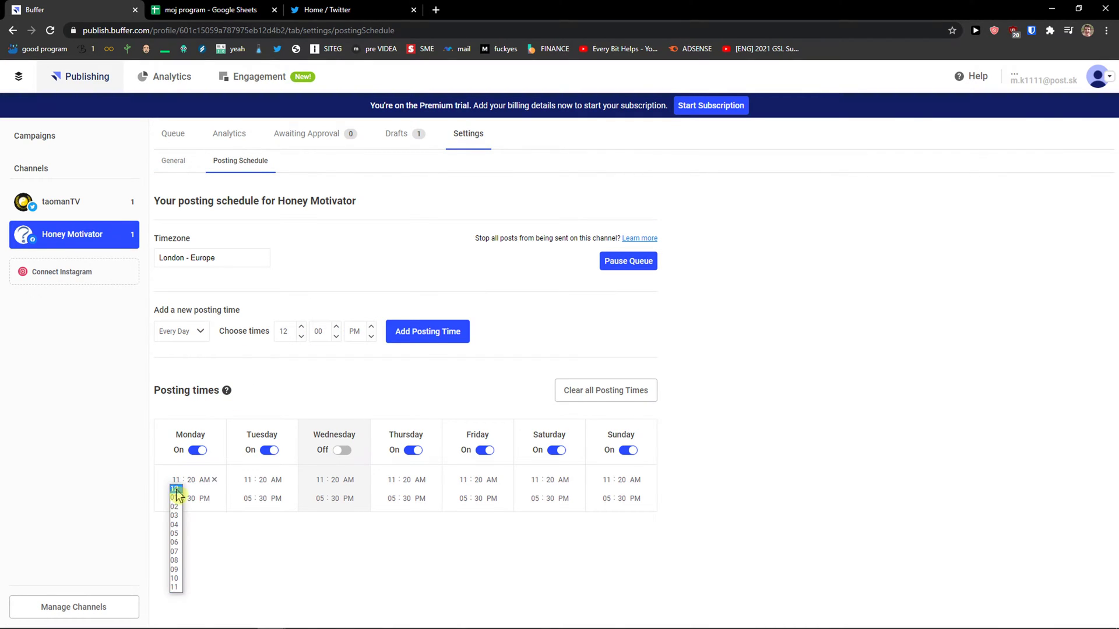
left_click(182, 561)
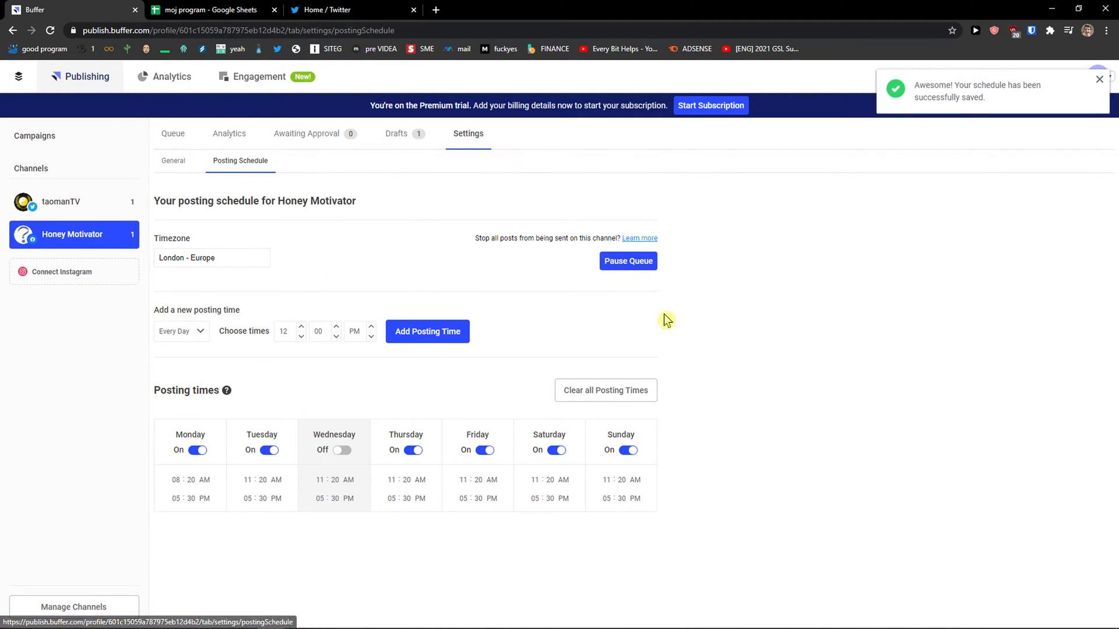
Step: Check the updated time slots in Honey Motivator's queue
left_click(173, 136)
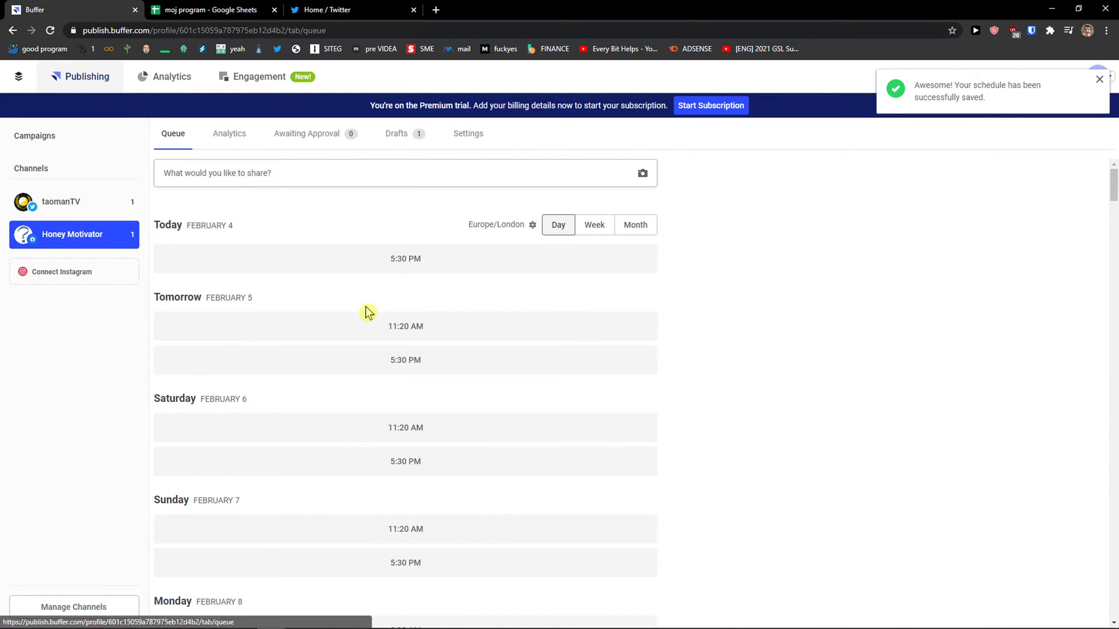
scroll(357, 385, "down", 4)
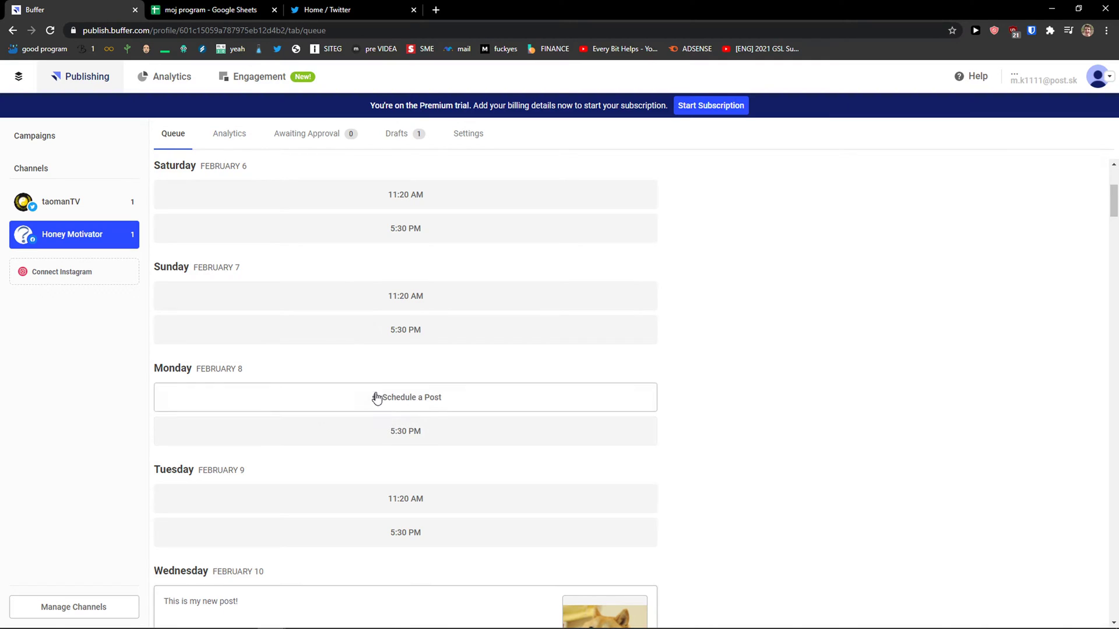
scroll(393, 391, "down", 2)
scroll(393, 390, "down", 2)
scroll(528, 379, "up", 8)
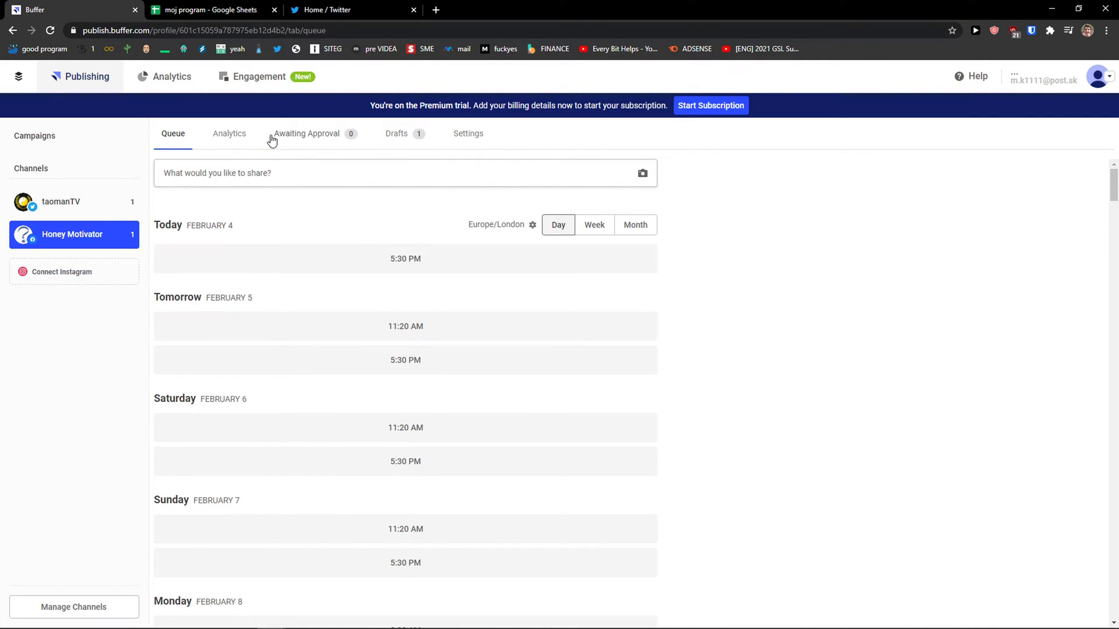
Step: Open taomanTV's sent-posts Analytics, review today's dog-photo post, and dismiss the Share Again composer
left_click(80, 210)
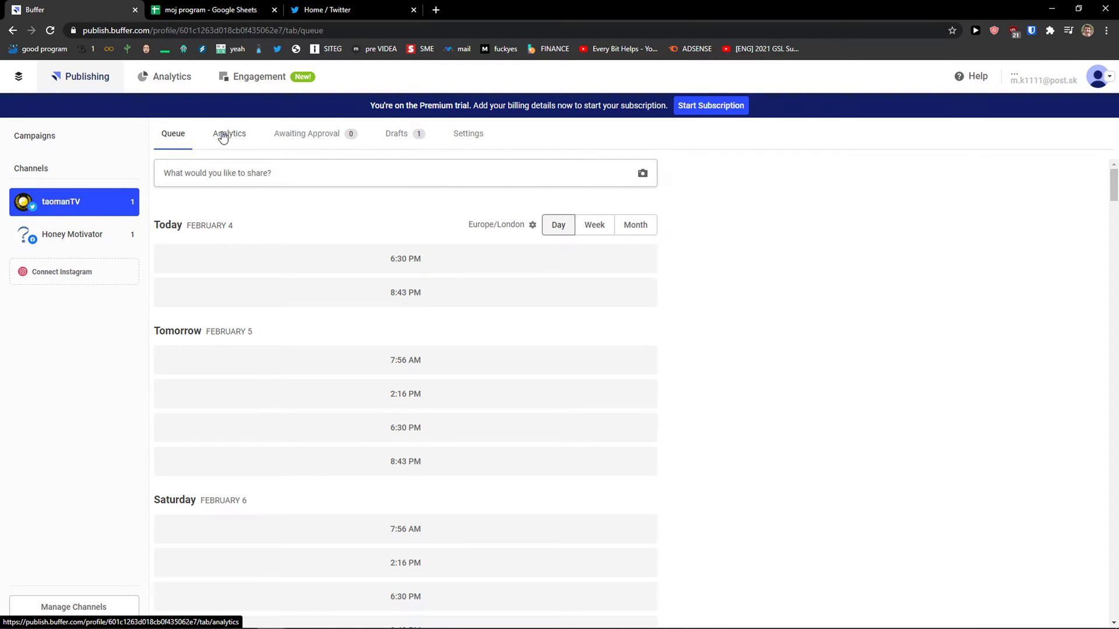
left_click(221, 136)
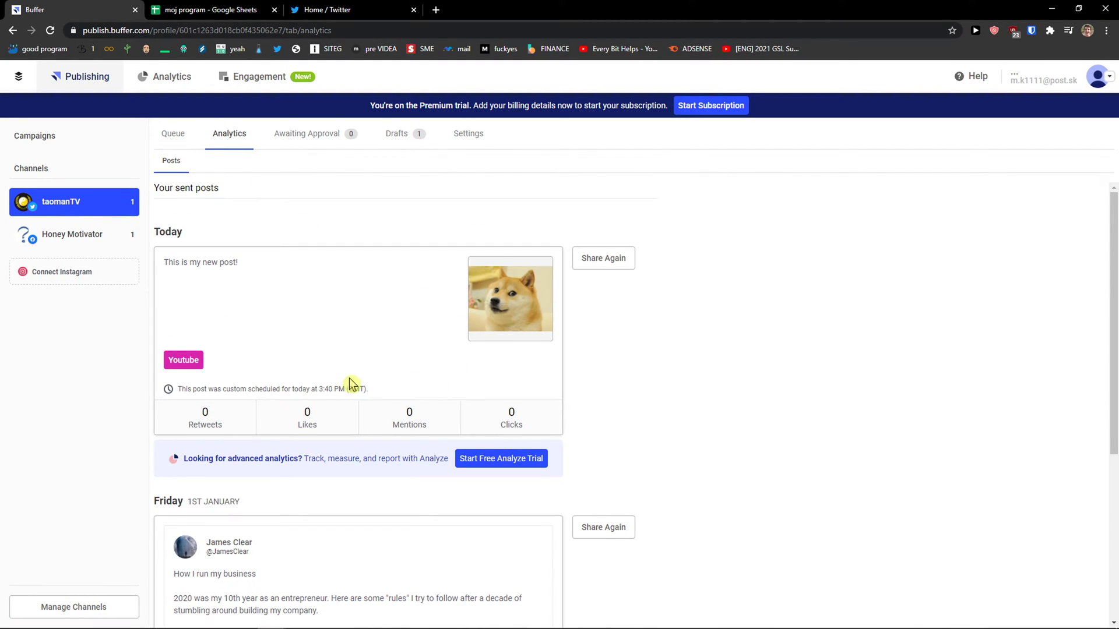
scroll(285, 342, "down", 1)
scroll(402, 271, "down", 1)
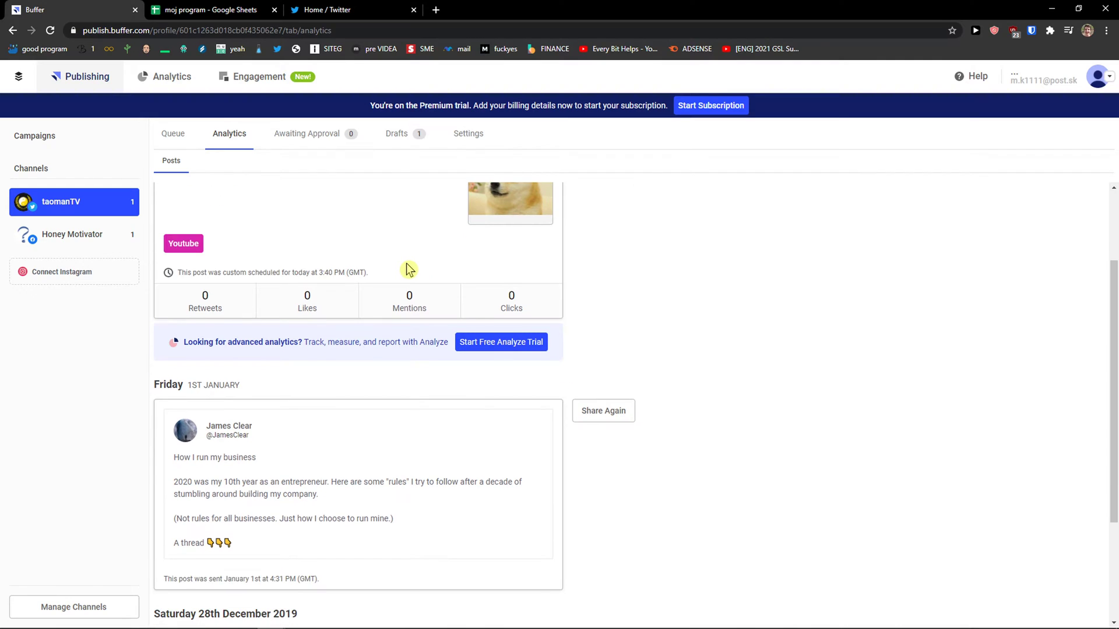
scroll(408, 270, "up", 1)
scroll(407, 267, "up", 1)
scroll(401, 280, "down", 2)
scroll(384, 408, "up", 2)
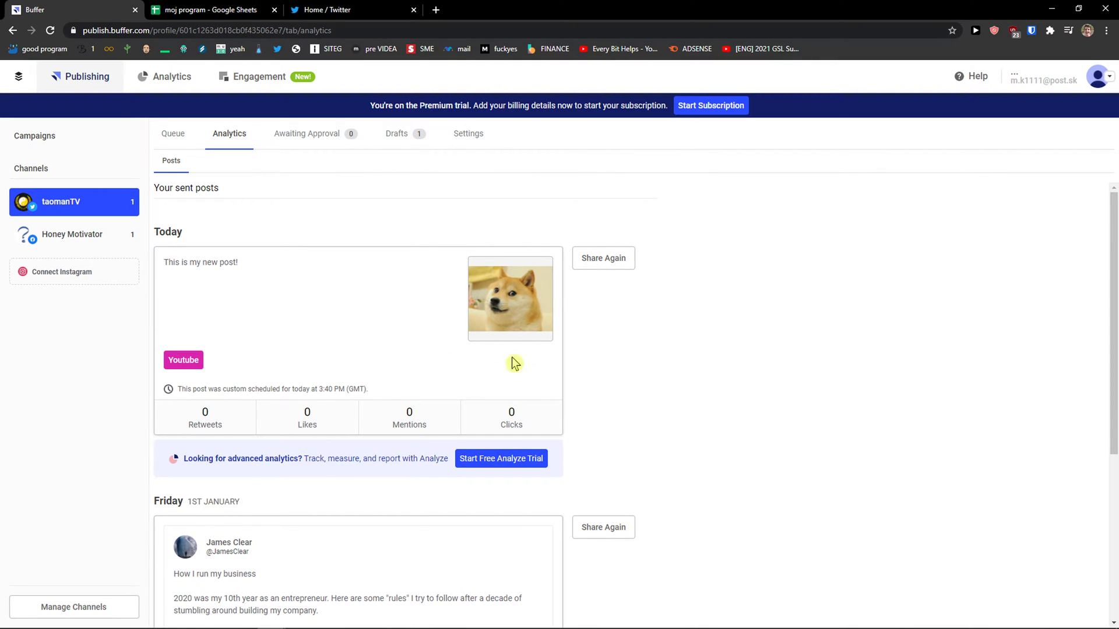
left_click(610, 270)
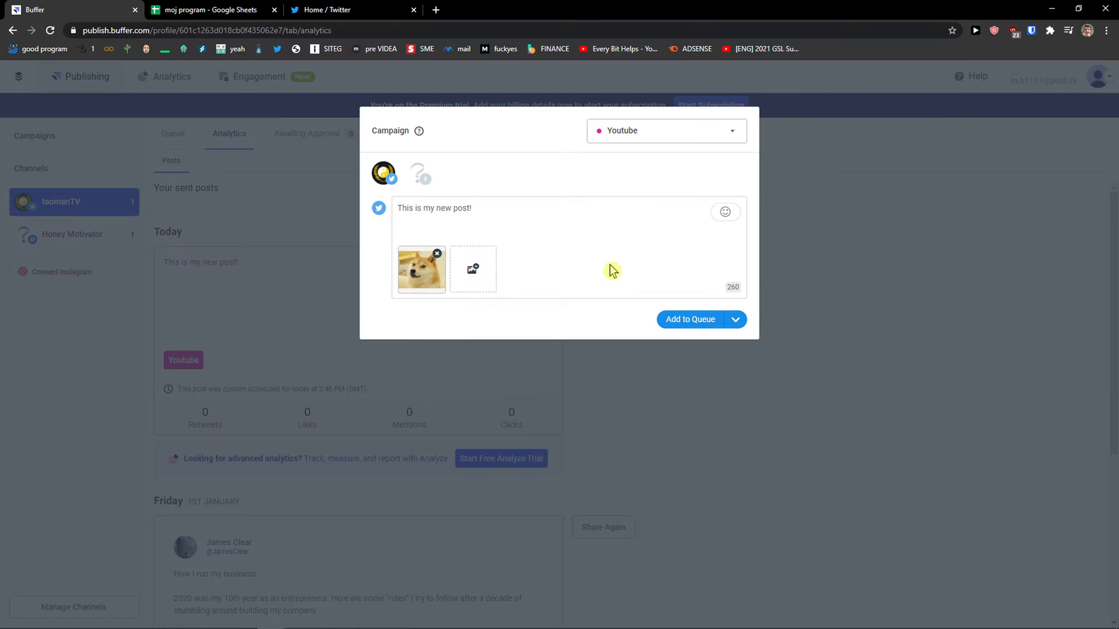
left_click(800, 145)
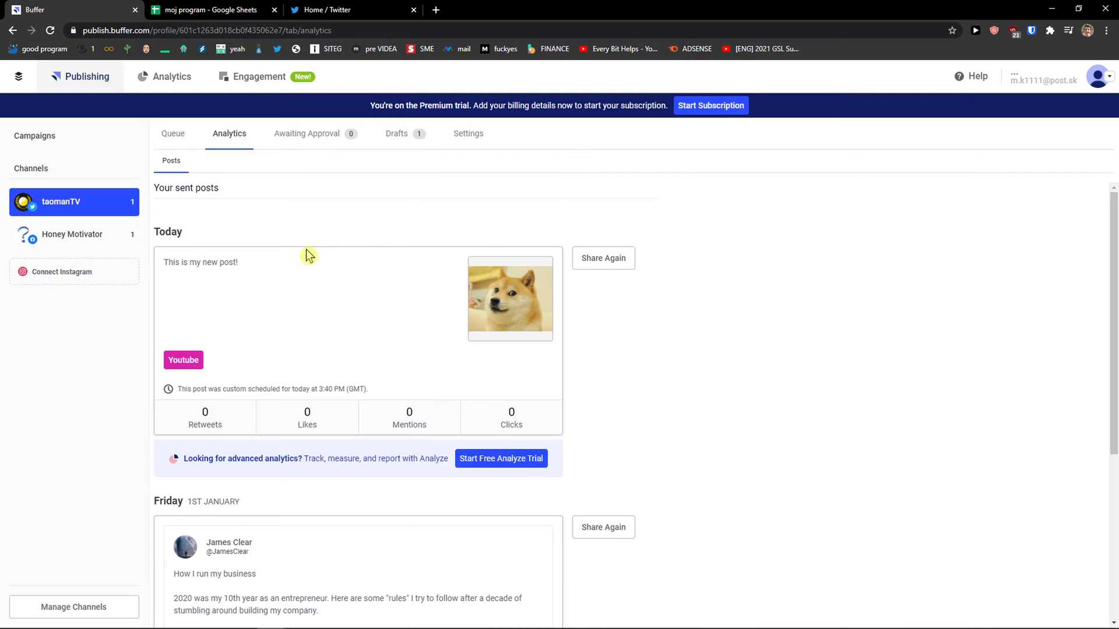
Step: Launch Paint via a Start search for 'par' and reposition its window
key("super")
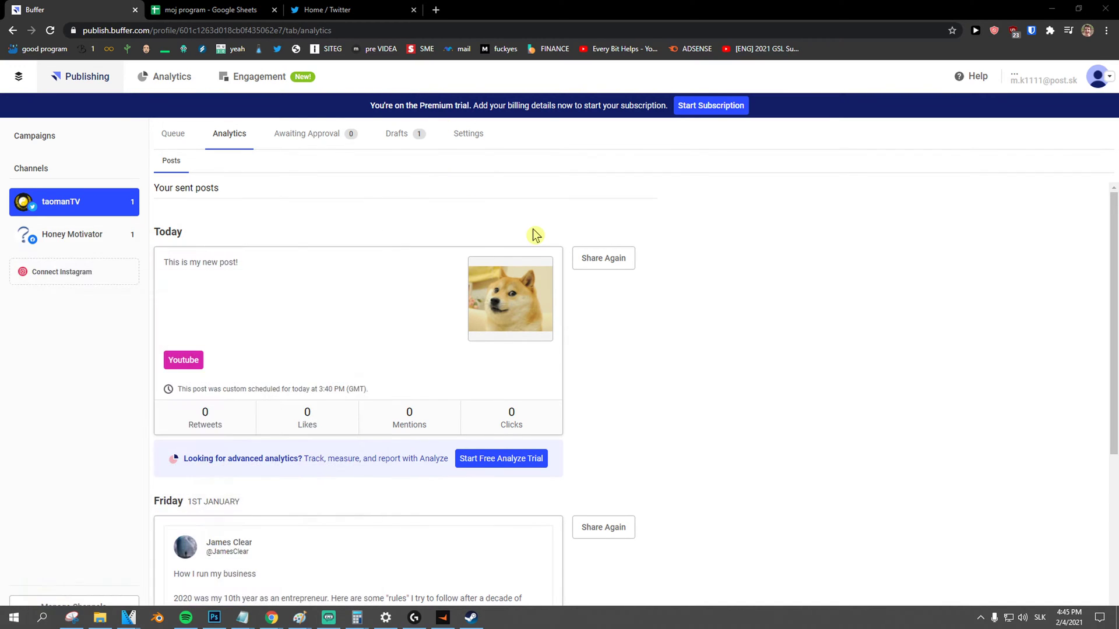
type("par")
key("Return")
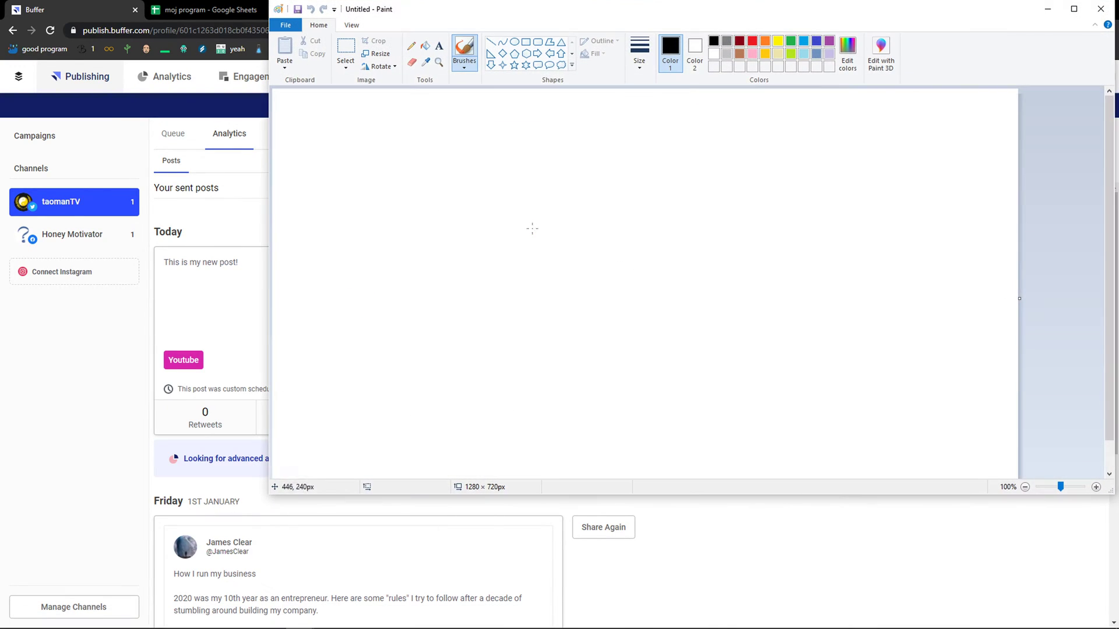
left_click_drag(427, 12, 443, 47)
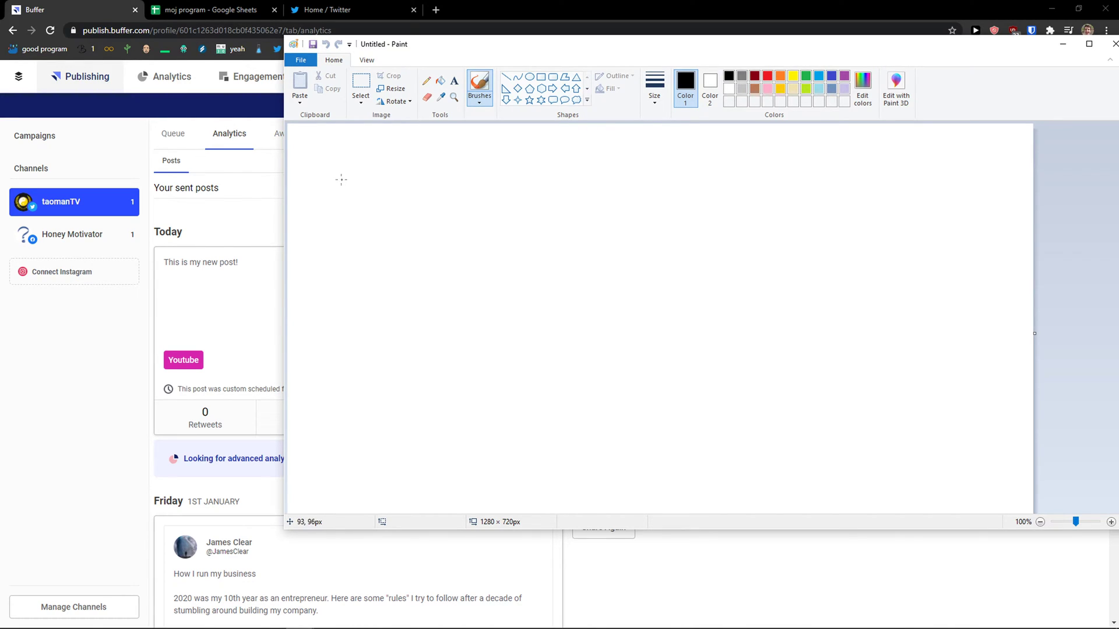
Step: Brush-draw a circled 40 with an arrow pointing to two 20 labels
mouse_move(344, 165)
left_mouse_down()
mouse_move(383, 194)
mouse_move(352, 215)
left_mouse_up()
mouse_move(402, 174)
left_mouse_down()
mouse_move(392, 220)
mouse_move(407, 172)
left_mouse_up()
left_click_drag(342, 146, 463, 162)
left_click_drag(493, 214, 544, 214)
left_click_drag(527, 190, 546, 236)
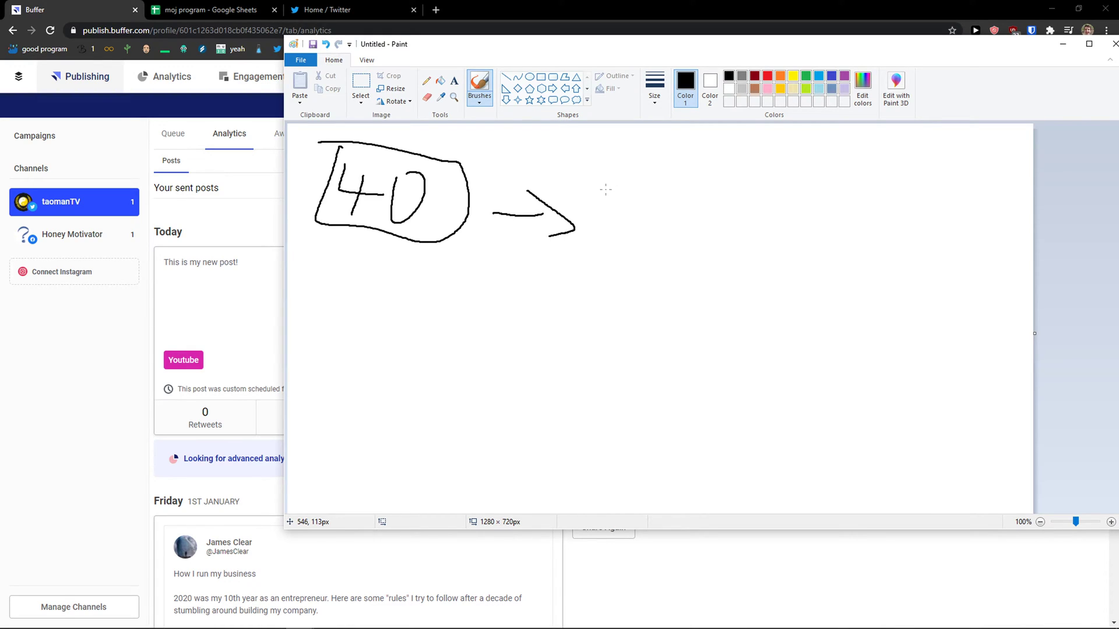
mouse_move(627, 165)
left_mouse_down()
mouse_move(656, 170)
mouse_move(661, 193)
left_mouse_up()
left_click_drag(673, 155, 681, 158)
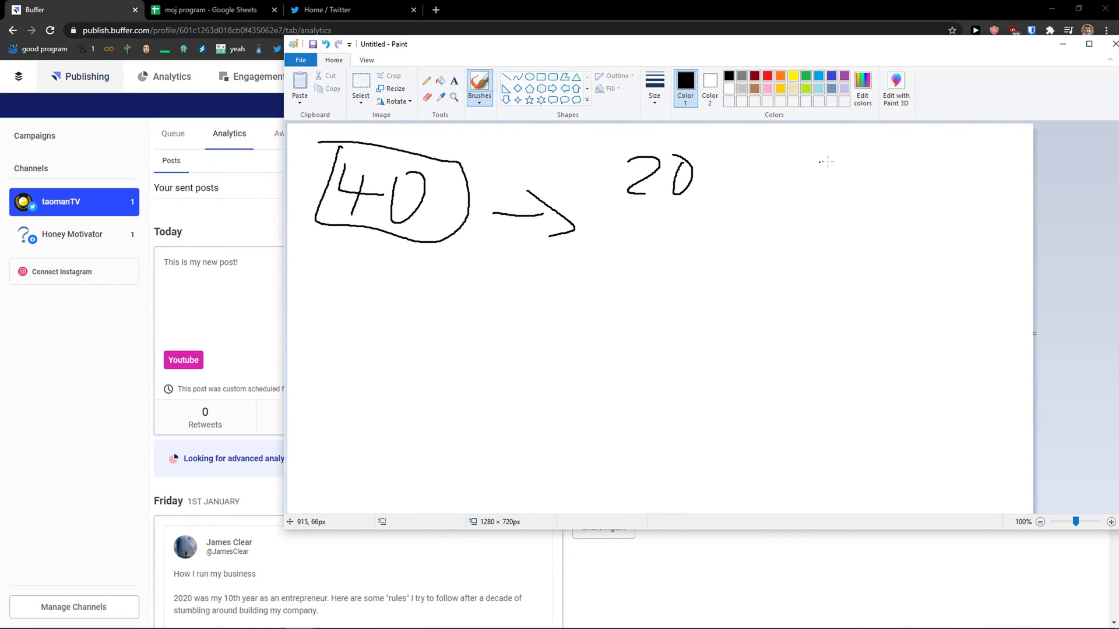
mouse_move(807, 151)
left_mouse_down()
mouse_move(805, 187)
mouse_move(850, 189)
left_mouse_up()
mouse_move(884, 165)
left_mouse_down()
mouse_move(878, 175)
mouse_move(887, 158)
left_mouse_up()
mouse_move(804, 142)
left_mouse_down()
mouse_move(812, 202)
mouse_move(817, 132)
left_mouse_up()
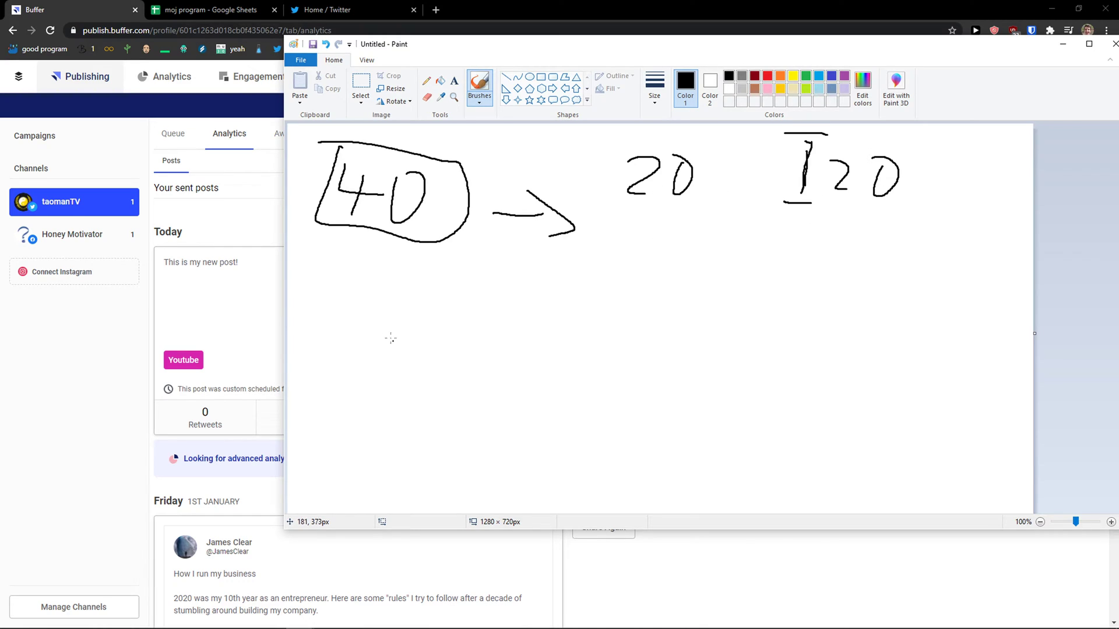
Step: Label the top as 20x and 20g, and write numbered rows 1. 20x, 2. 20g, 3. 20X
left_click_drag(350, 329, 365, 364)
mouse_move(697, 175)
left_mouse_down()
mouse_move(713, 198)
mouse_move(696, 200)
left_mouse_up()
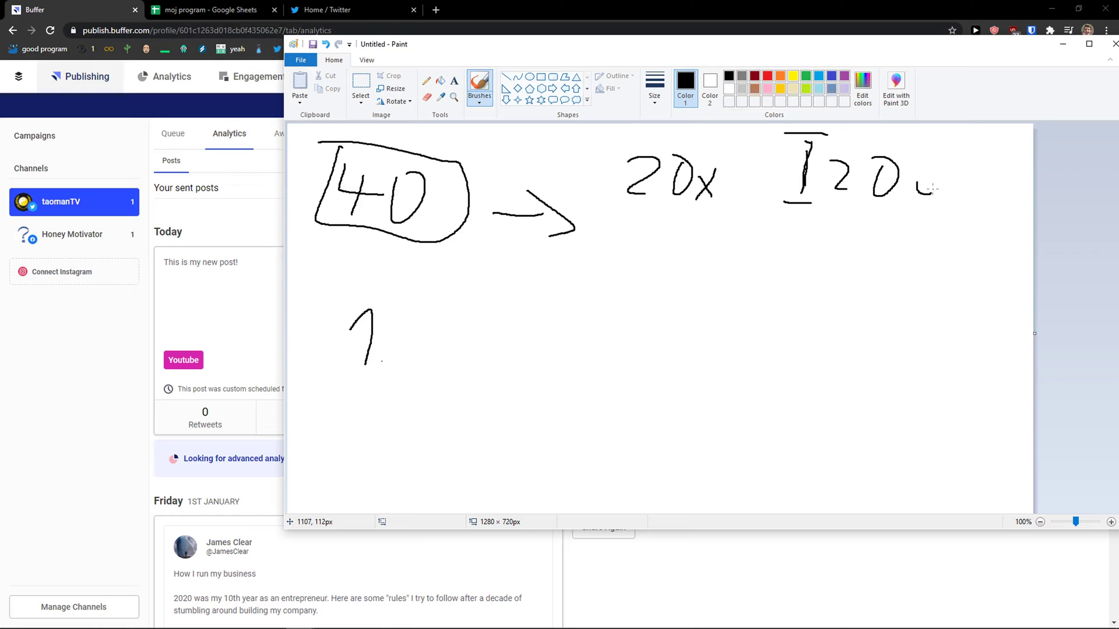
mouse_move(932, 187)
left_mouse_down()
mouse_move(904, 207)
mouse_move(924, 203)
mouse_move(951, 170)
left_mouse_up()
left_click_drag(408, 313, 429, 351)
mouse_move(464, 318)
left_mouse_down()
mouse_move(462, 347)
mouse_move(479, 316)
mouse_move(516, 353)
left_mouse_up()
left_click_drag(532, 315, 499, 352)
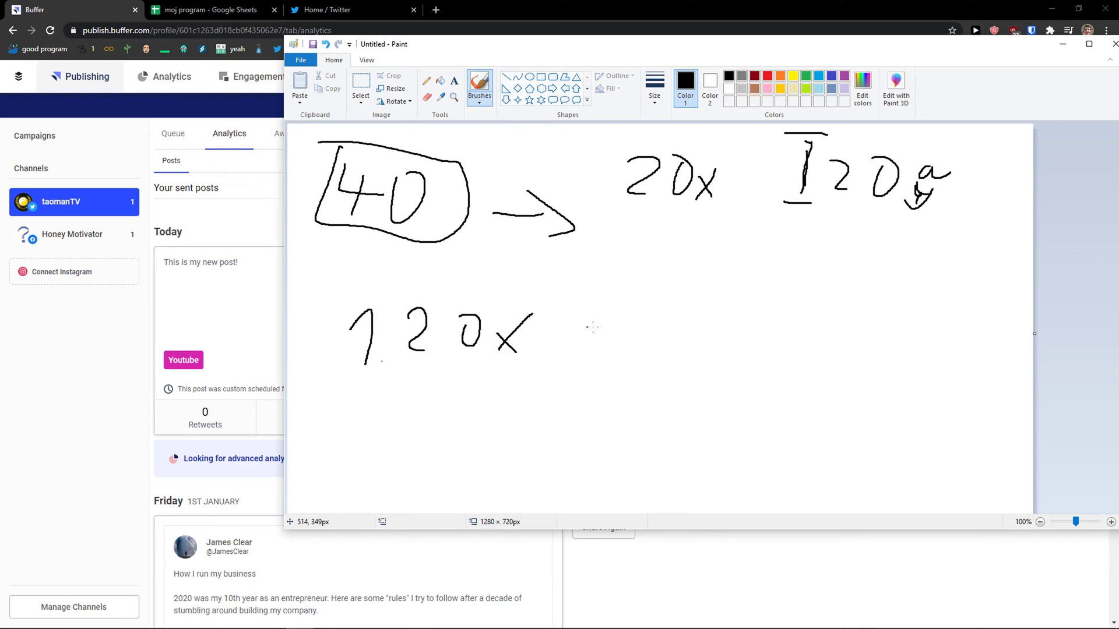
left_click_drag(363, 379, 400, 412)
left_click(402, 411)
left_click_drag(426, 369, 455, 405)
mouse_move(489, 372)
left_mouse_down()
mouse_move(482, 388)
mouse_move(528, 426)
mouse_move(491, 411)
mouse_move(574, 383)
mouse_move(533, 380)
left_mouse_up()
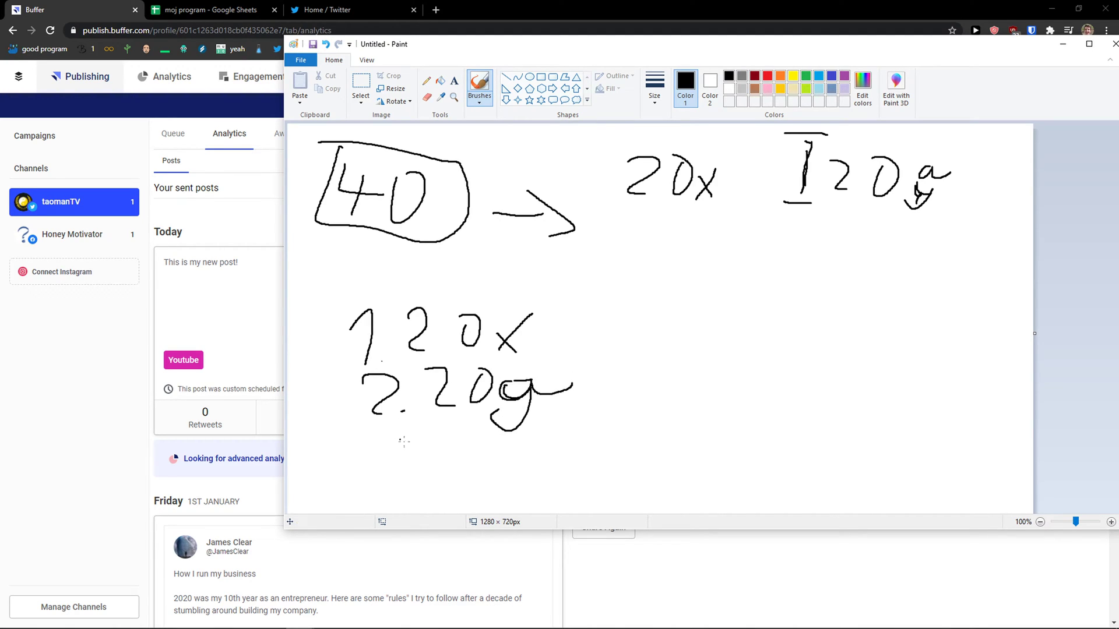
left_click_drag(370, 443, 352, 479)
mouse_move(429, 449)
left_mouse_down()
mouse_move(447, 482)
mouse_move(487, 450)
left_mouse_up()
mouse_move(526, 484)
left_mouse_down()
mouse_move(537, 439)
mouse_move(496, 487)
left_mouse_up()
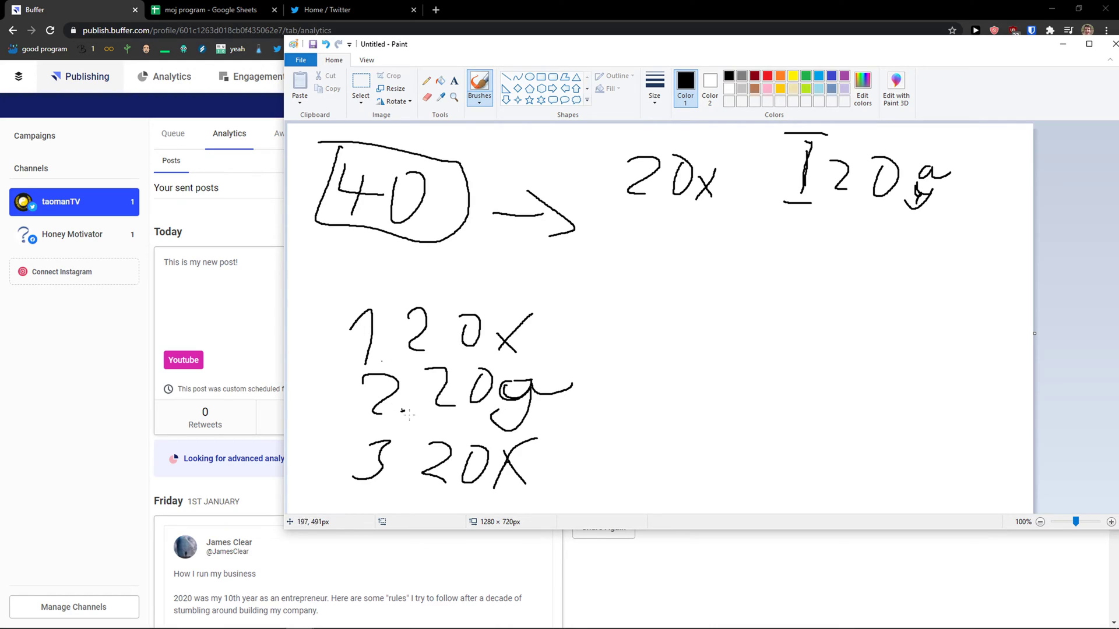
Step: Draw a box outline around the three numbered rows, then bring Buffer's analytics page forward
scroll(402, 410, "down", 1)
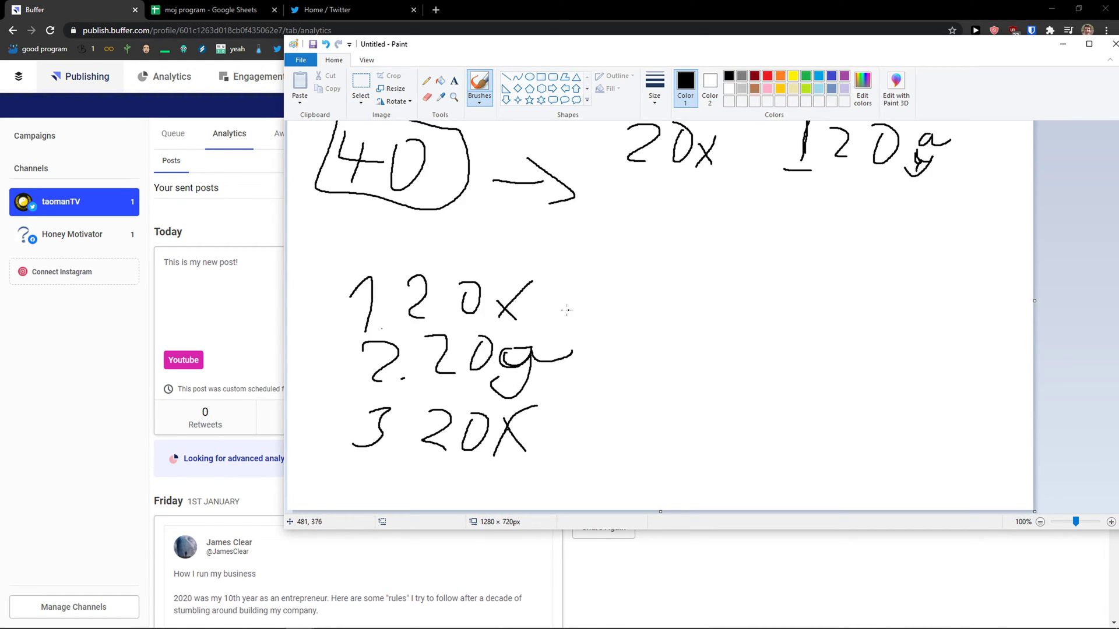
scroll(713, 257, "up", 1)
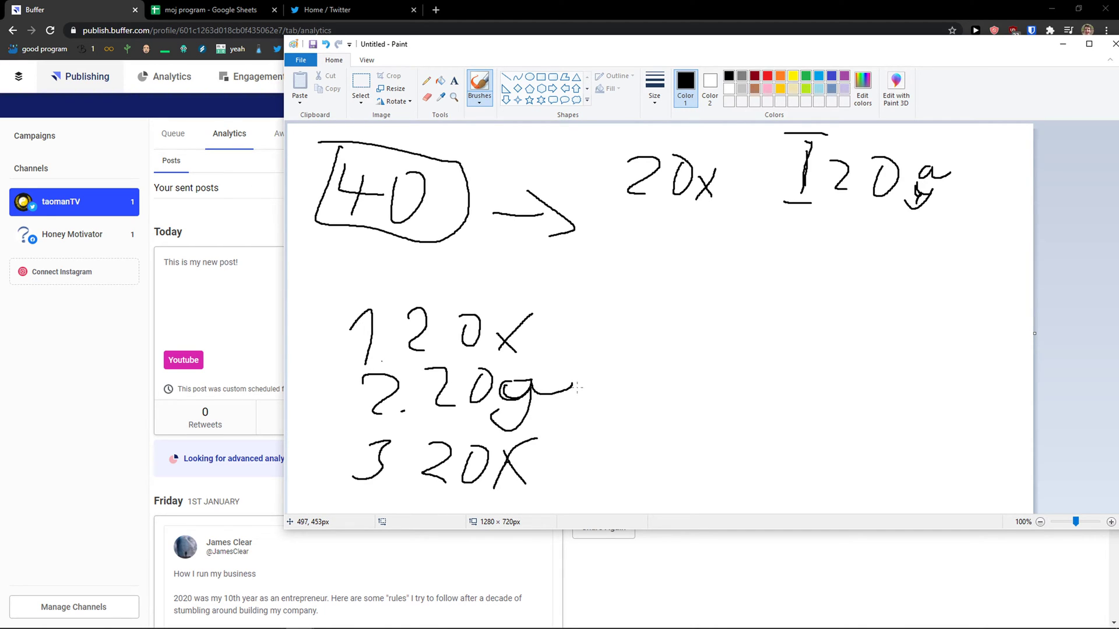
mouse_move(330, 275)
left_mouse_down()
mouse_move(301, 463)
mouse_move(637, 477)
mouse_move(465, 273)
mouse_move(329, 274)
mouse_move(373, 253)
left_mouse_up()
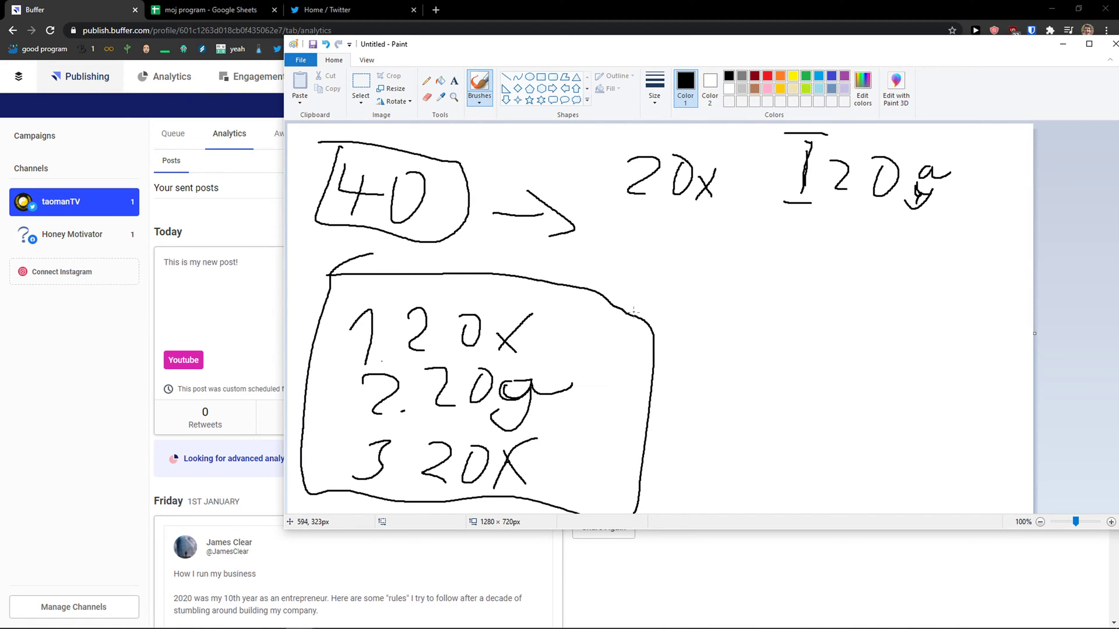
left_click_drag(647, 320, 678, 285)
left_click_drag(641, 508, 700, 412)
left_click_drag(686, 280, 695, 433)
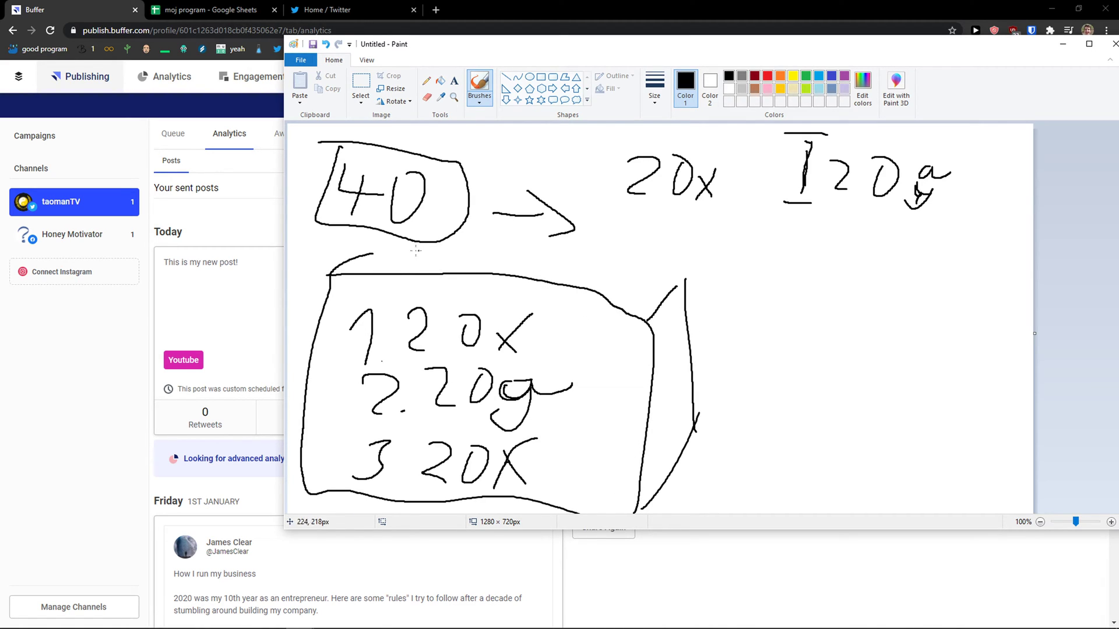
left_click_drag(360, 252, 723, 272)
left_click(113, 390)
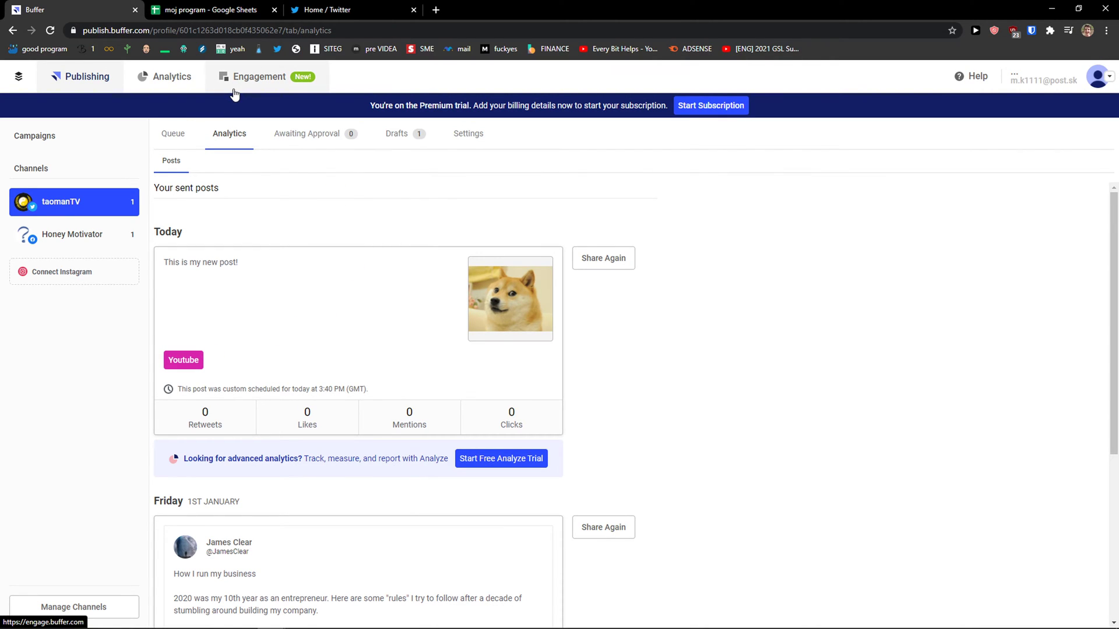
Step: Check the Billing and Organization pages under Account settings, then return to the taomanTV Publishing queue
left_click(1089, 79)
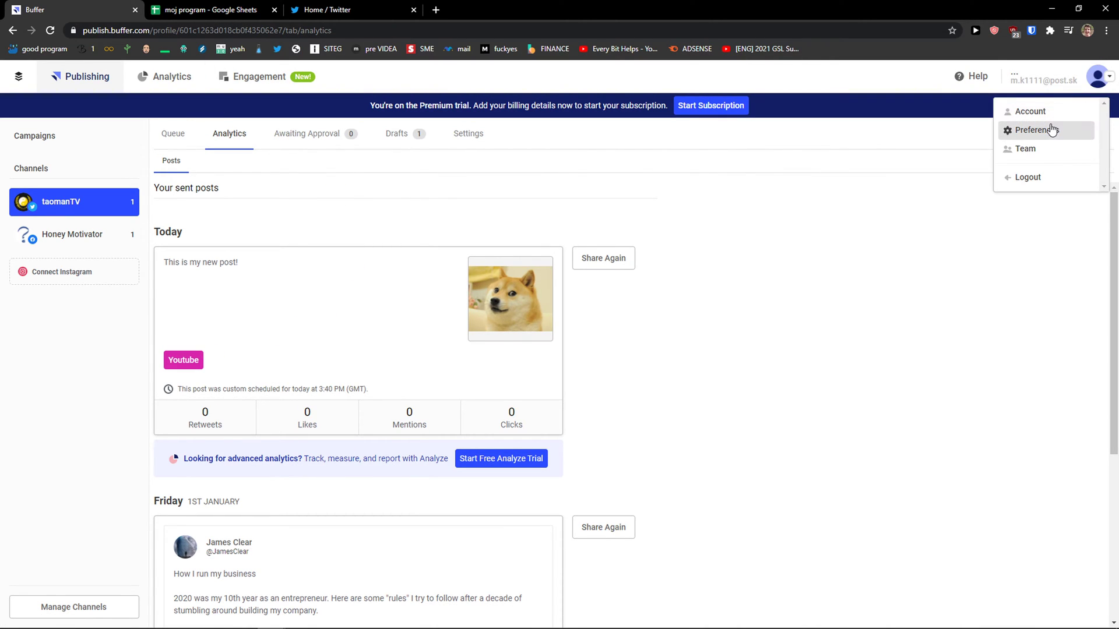
left_click(1056, 115)
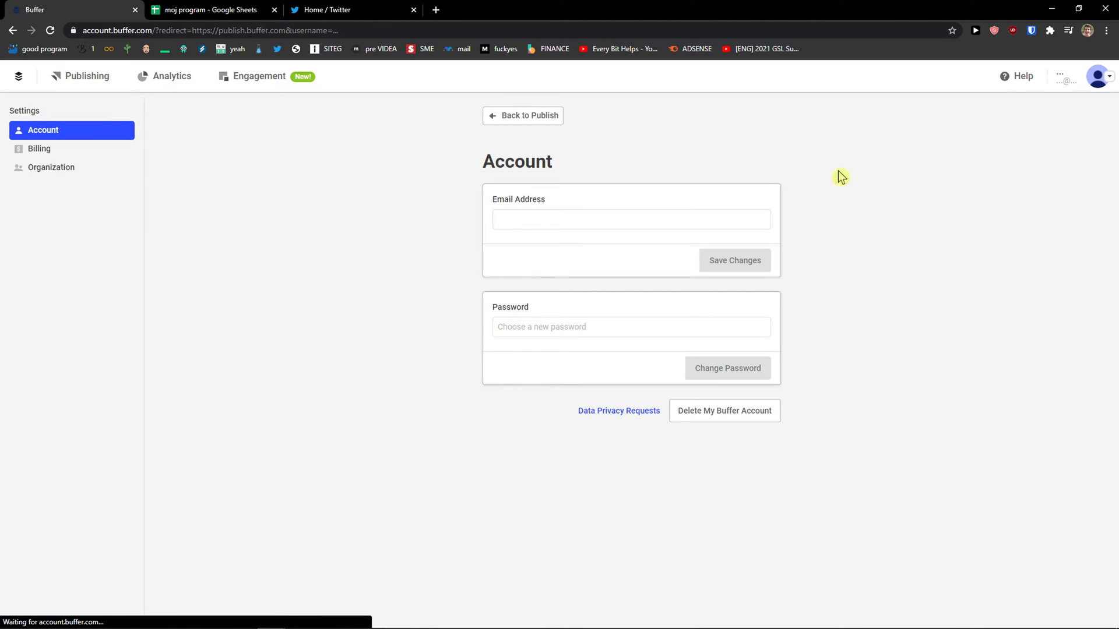
left_click(95, 149)
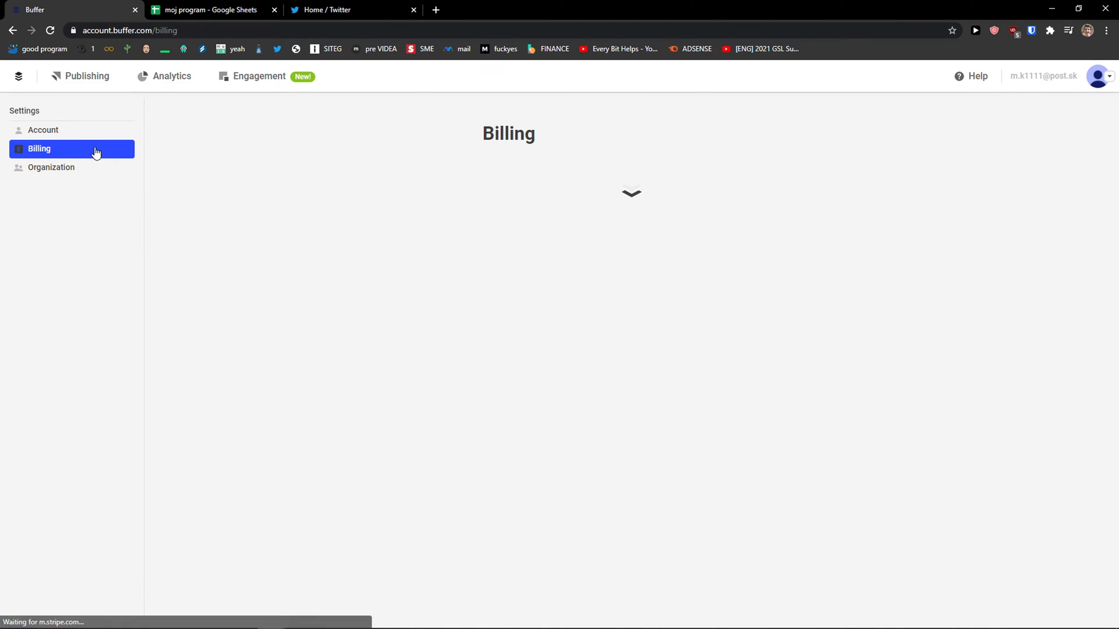
left_click(99, 168)
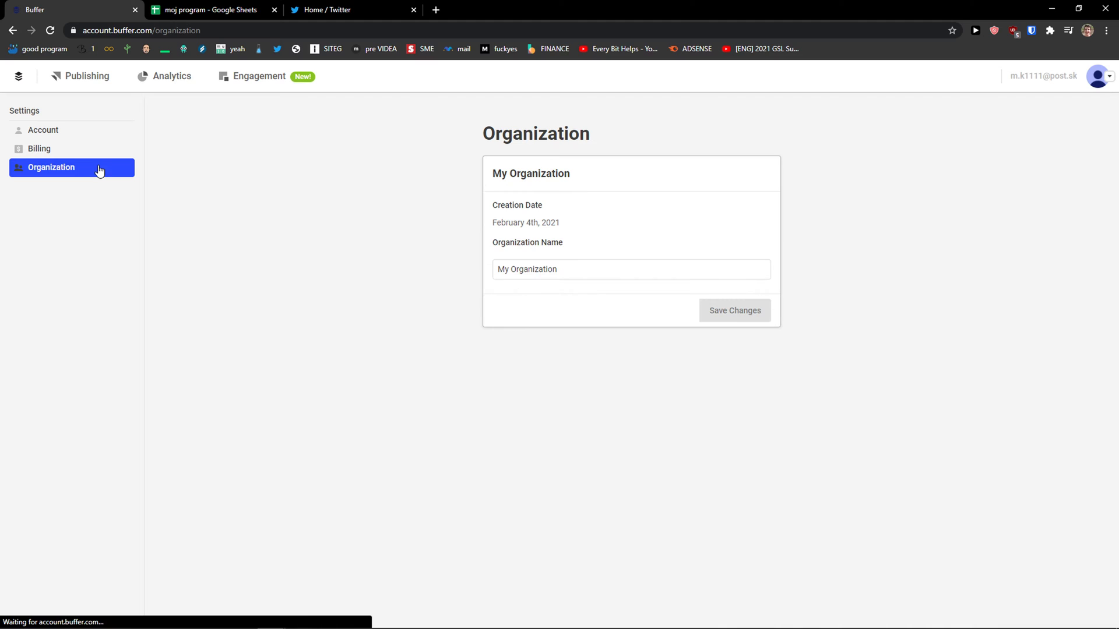
left_click(116, 155)
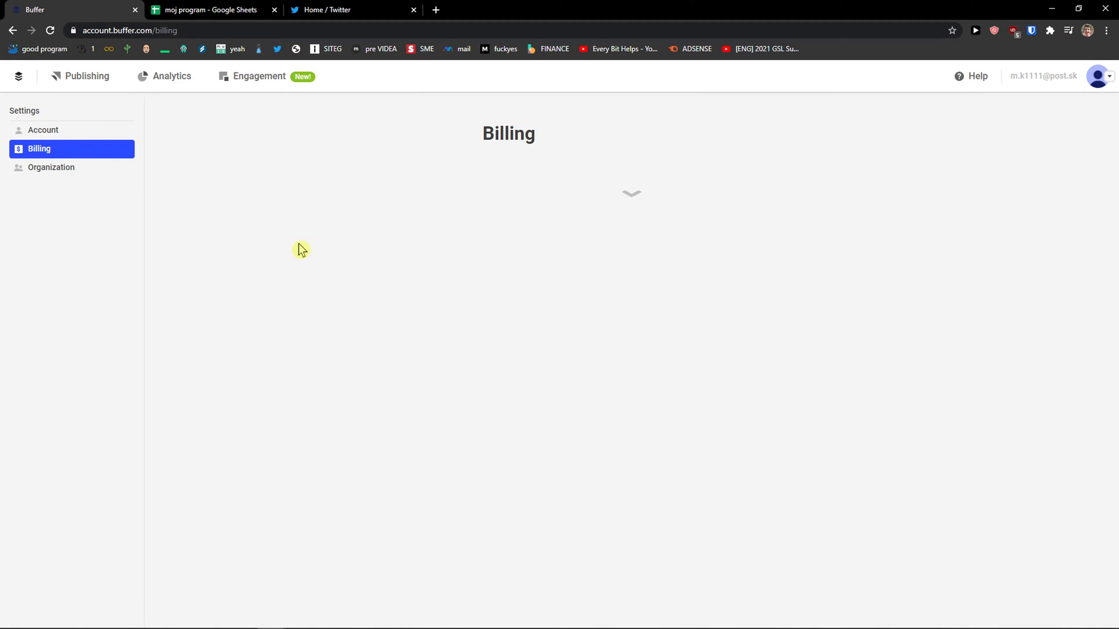
left_click(55, 170)
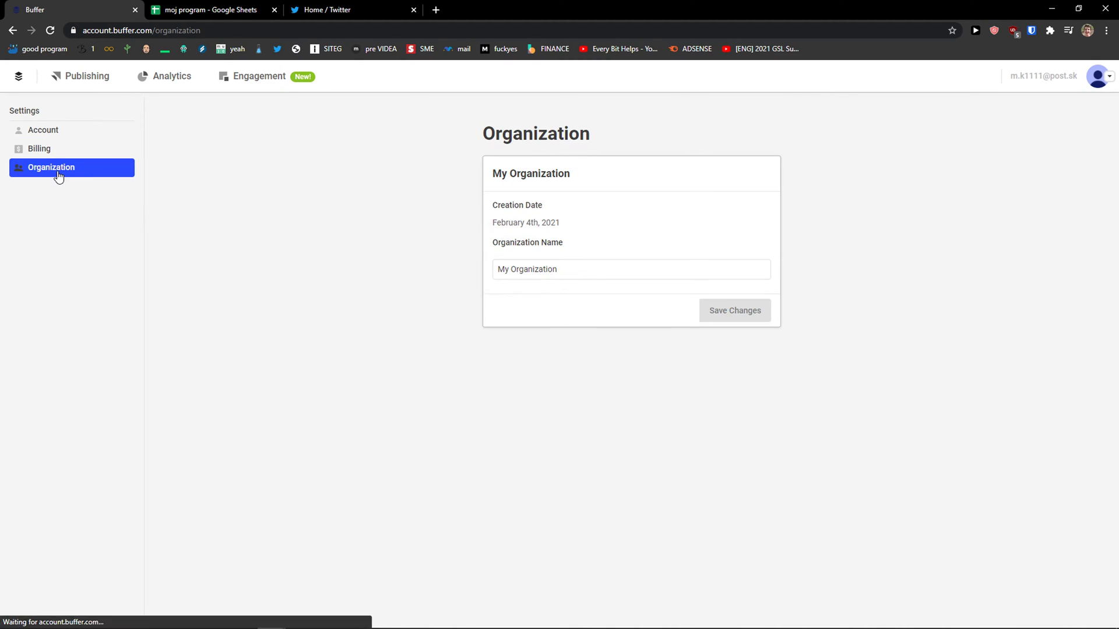
left_click(542, 272)
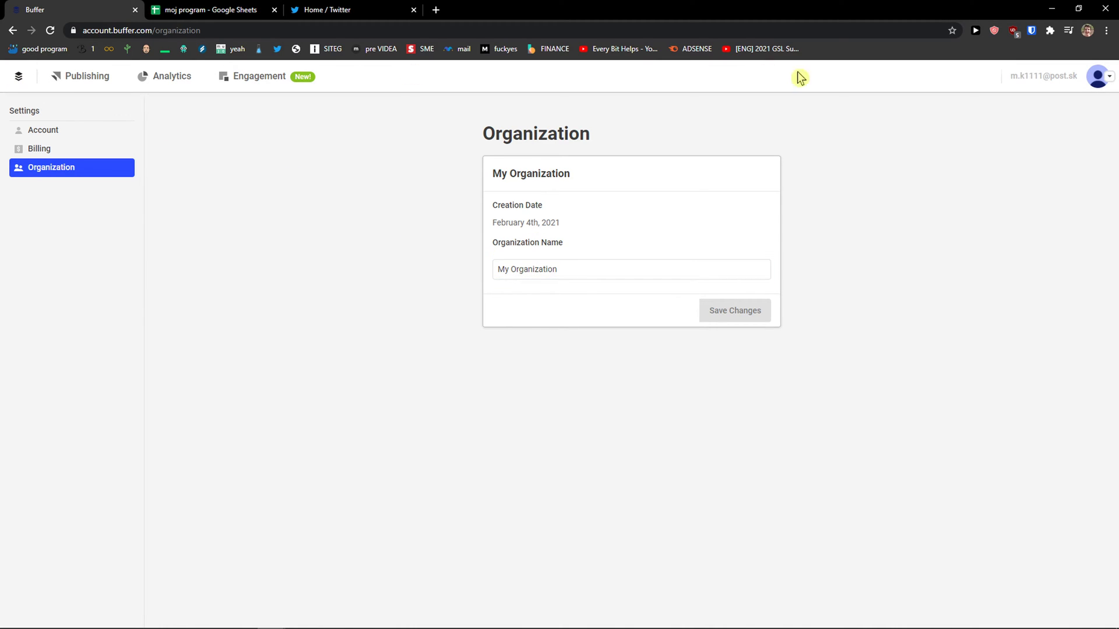
left_click(86, 77)
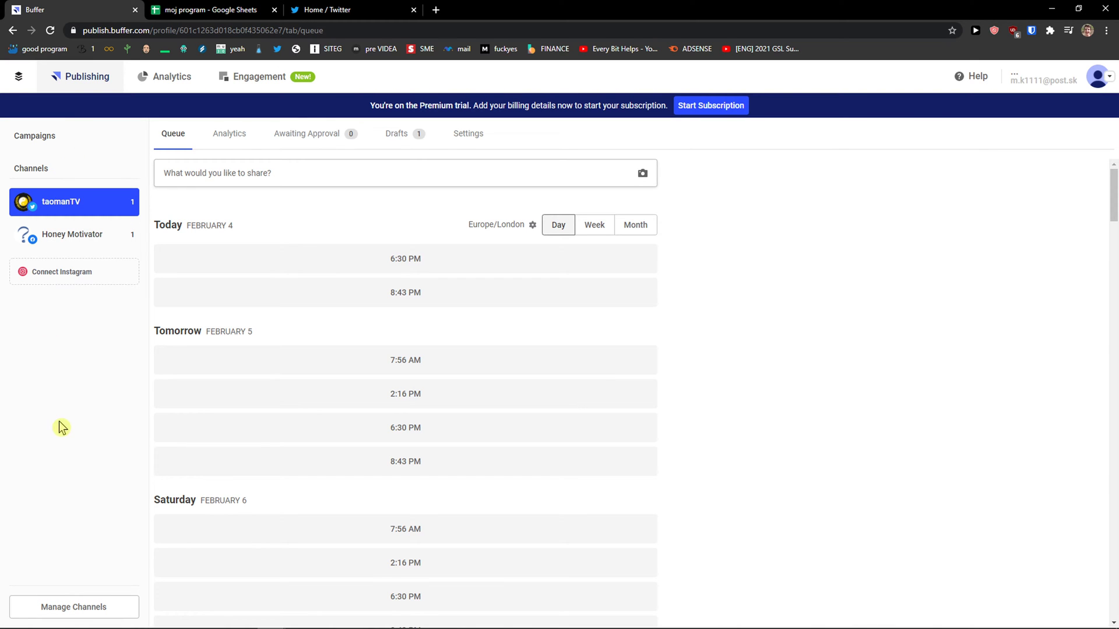
left_click(84, 610)
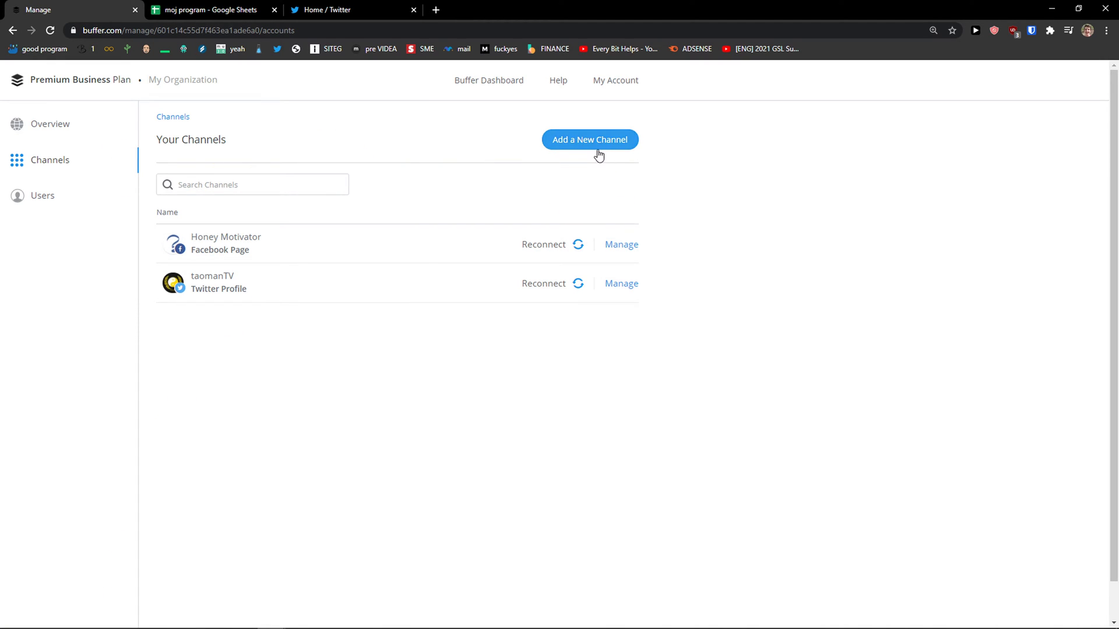
left_click(594, 146)
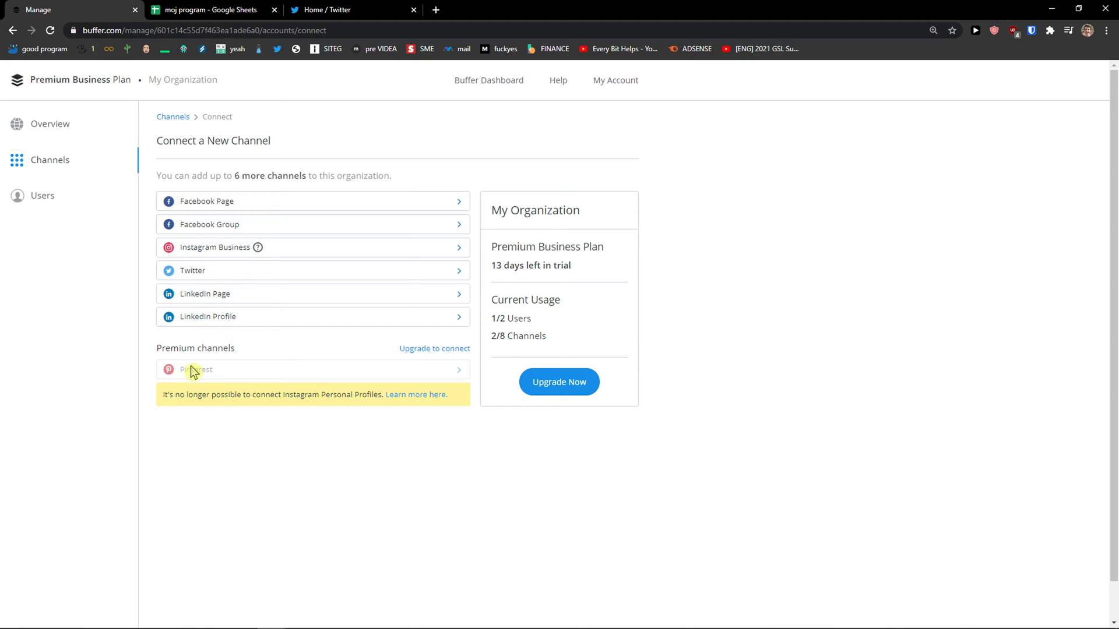
left_click(61, 204)
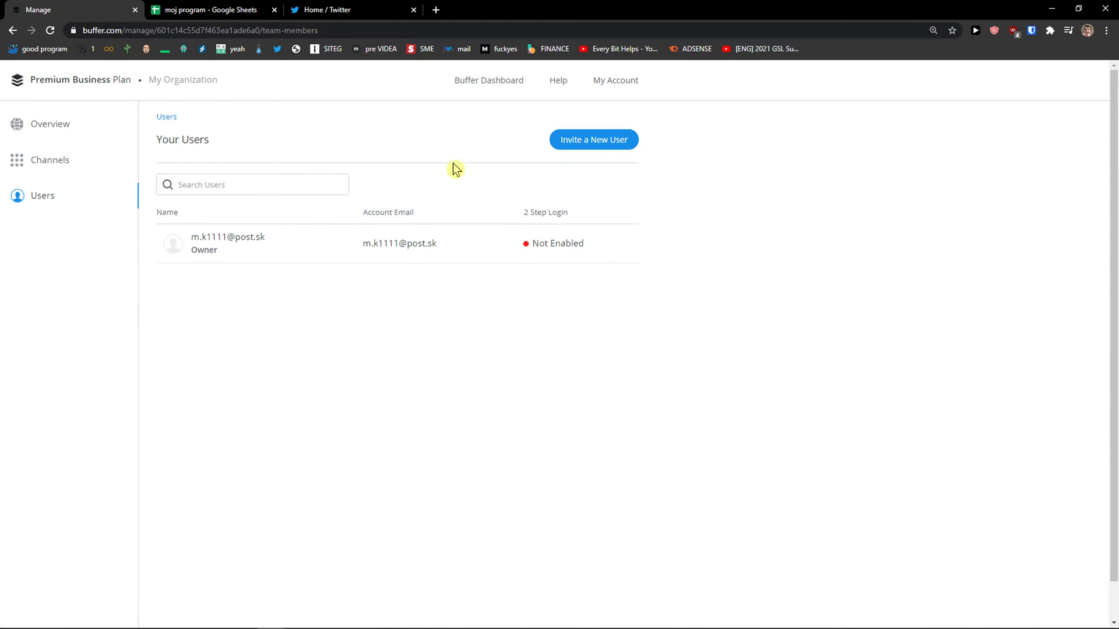
left_click(63, 136)
left_click(16, 81)
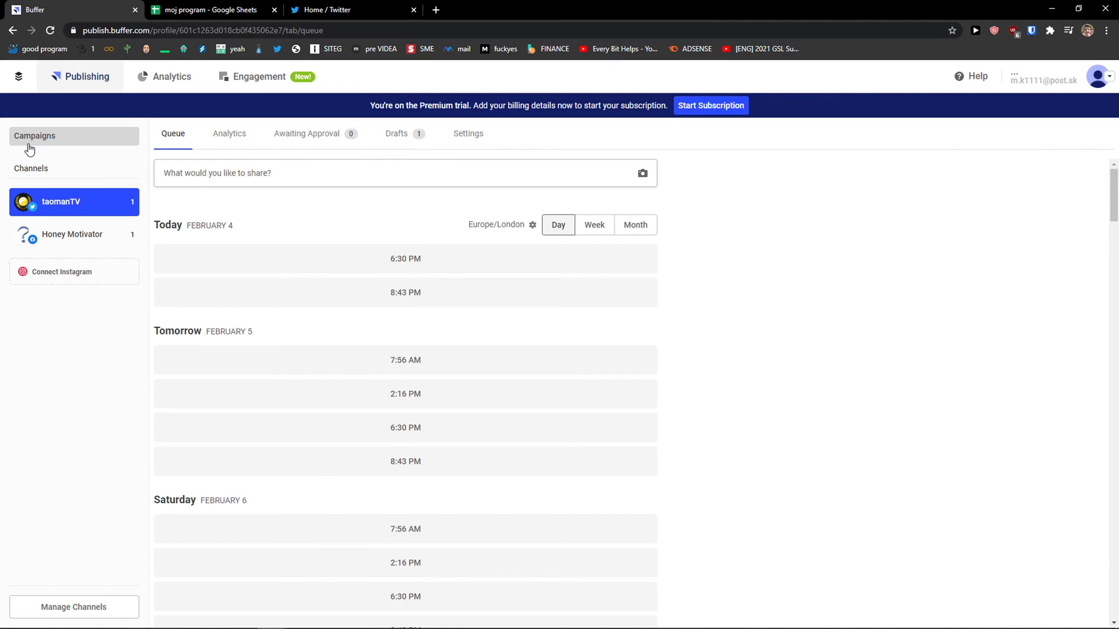
left_click(29, 147)
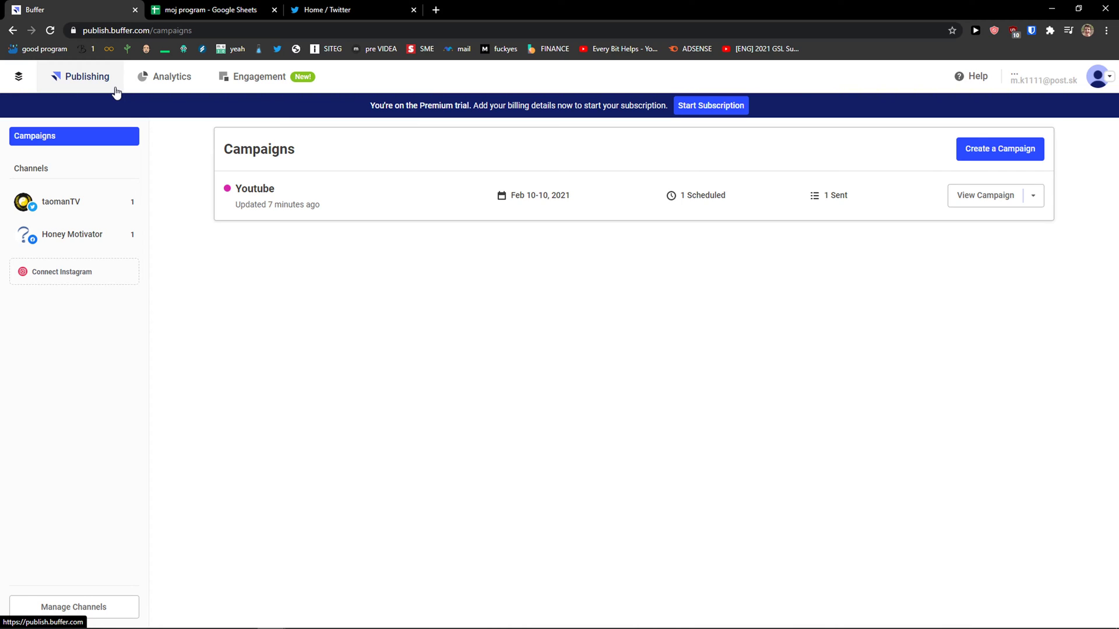
left_click(176, 92)
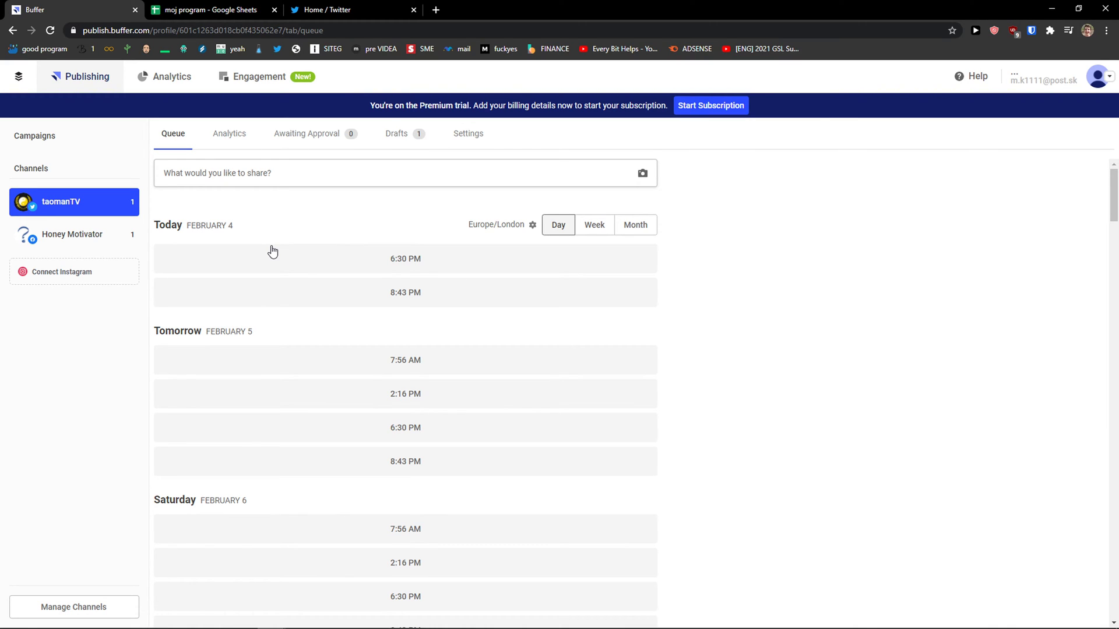
Step: Open the posting calendar in a new tab and switch the queue to the Honey Motivator channel
middle_click(564, 224)
left_click(76, 9)
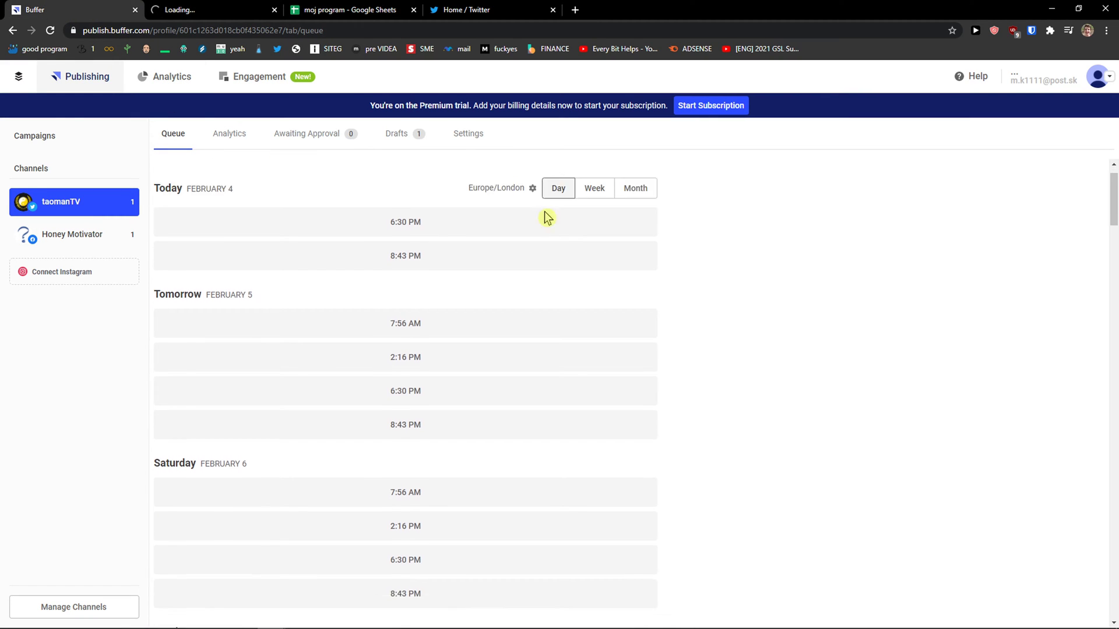
scroll(546, 218, "down", 20)
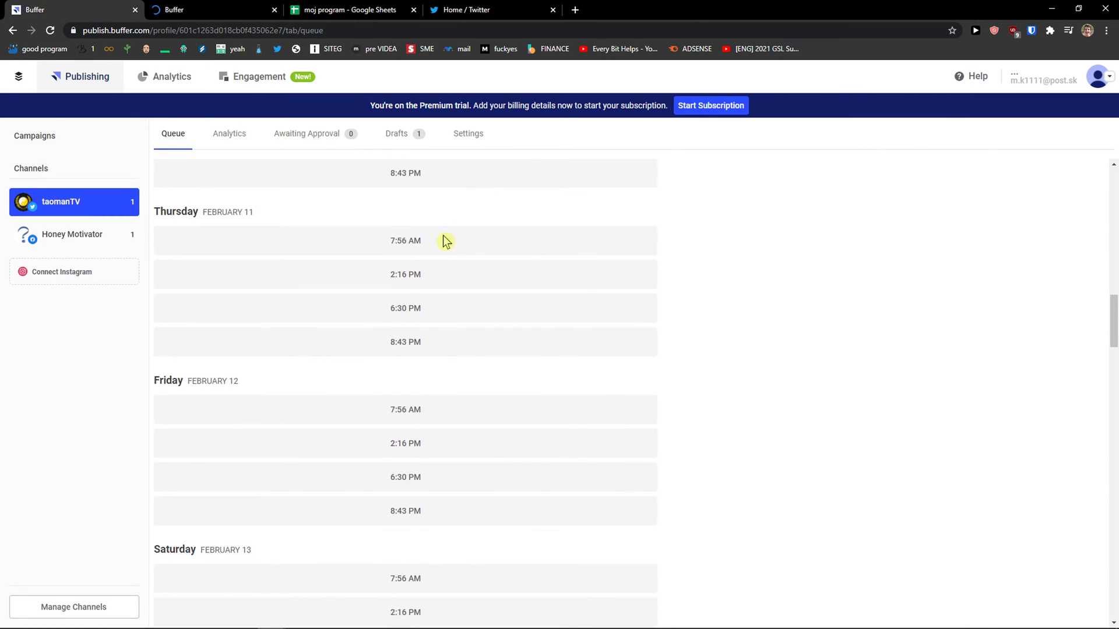
scroll(447, 240, "down", 4)
left_click(112, 244)
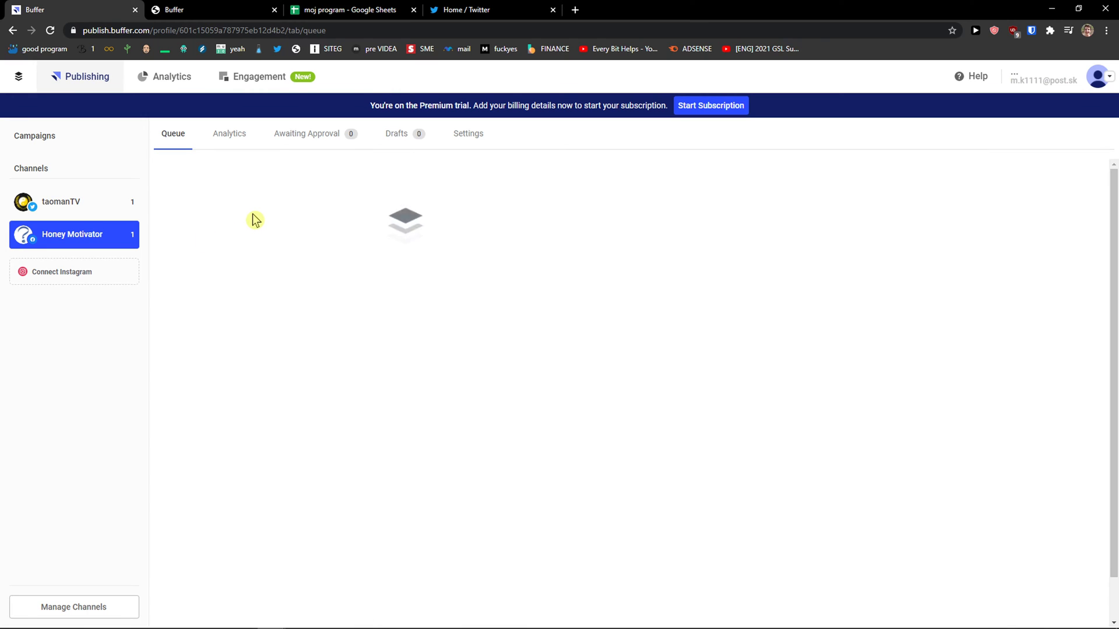
scroll(250, 211, "down", 8)
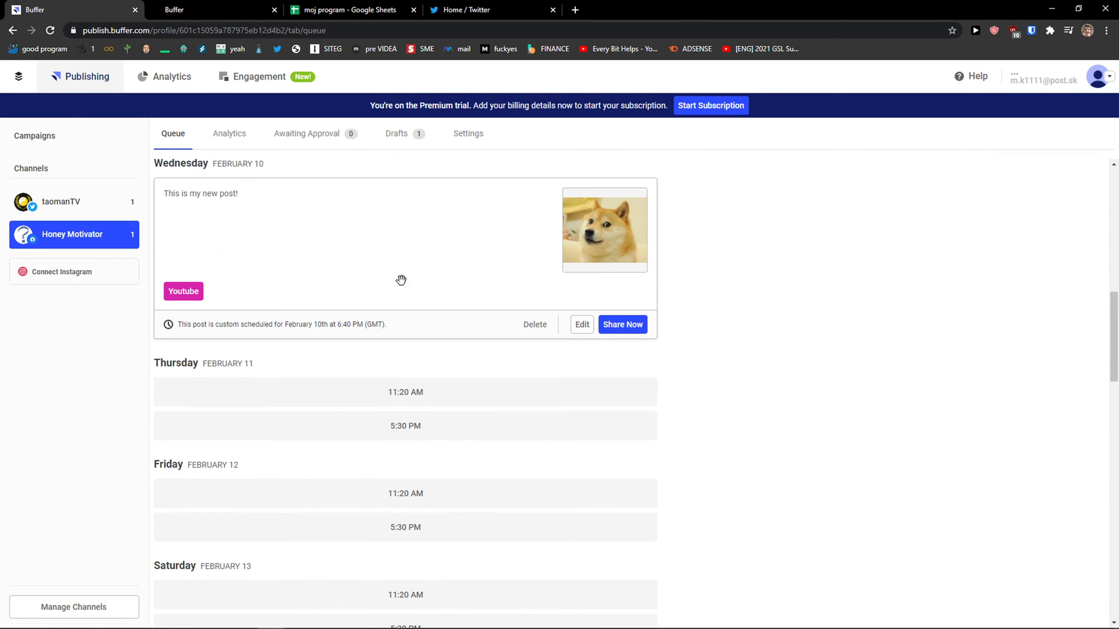
scroll(348, 309, "down", 3)
Step: Switch the calendar to the Month view, showing February 2021 with the February 4 and 28 posts
left_click(211, 16)
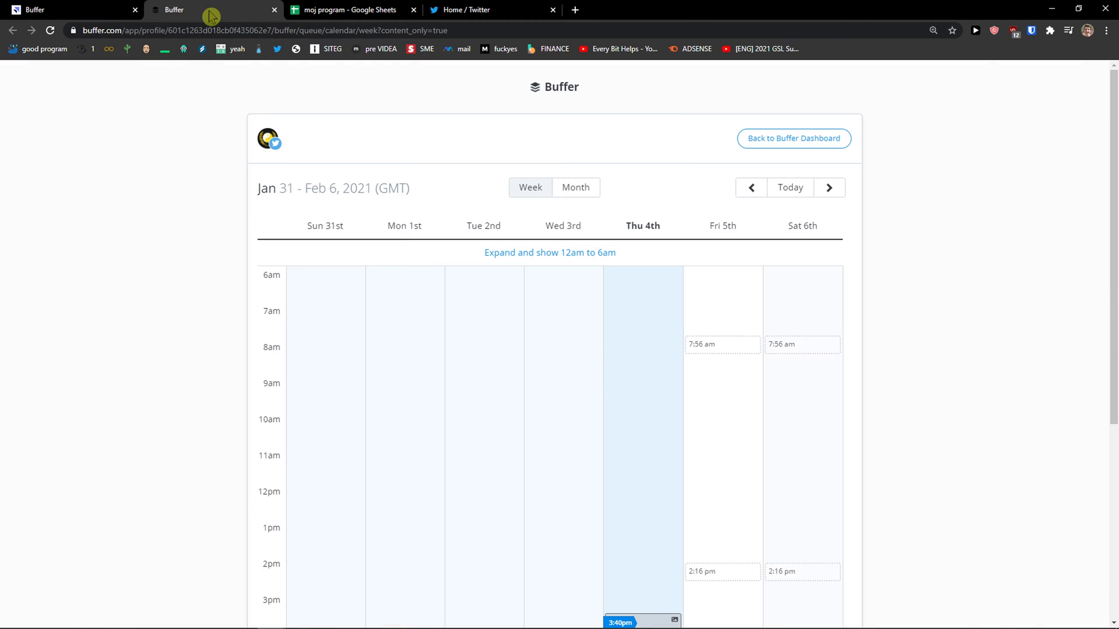
scroll(482, 285, "down", 4)
scroll(477, 280, "up", 4)
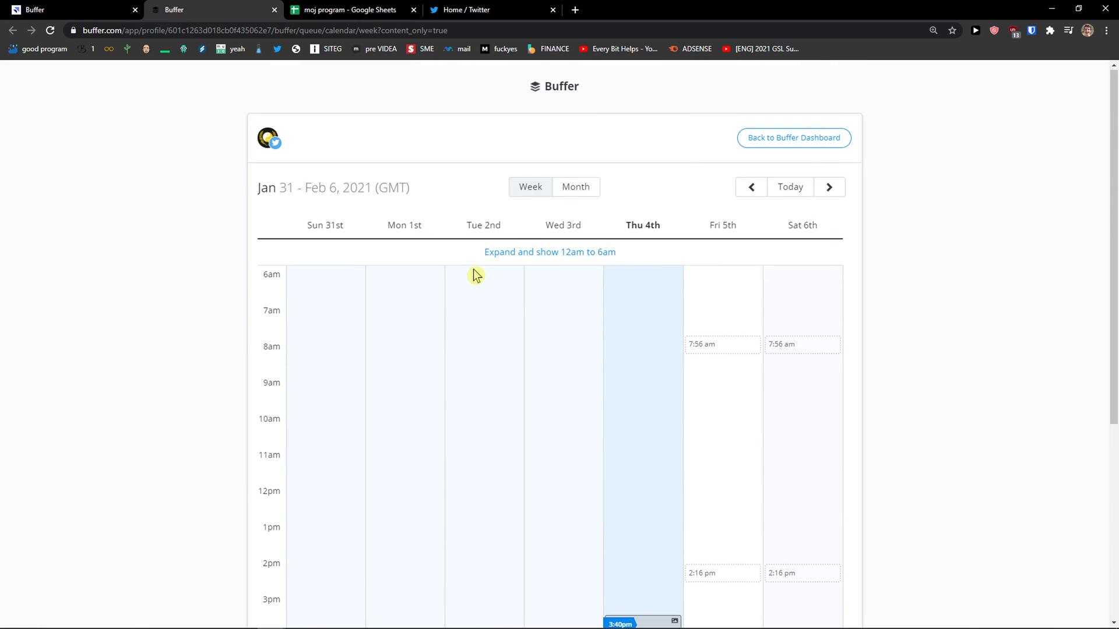
left_click(573, 189)
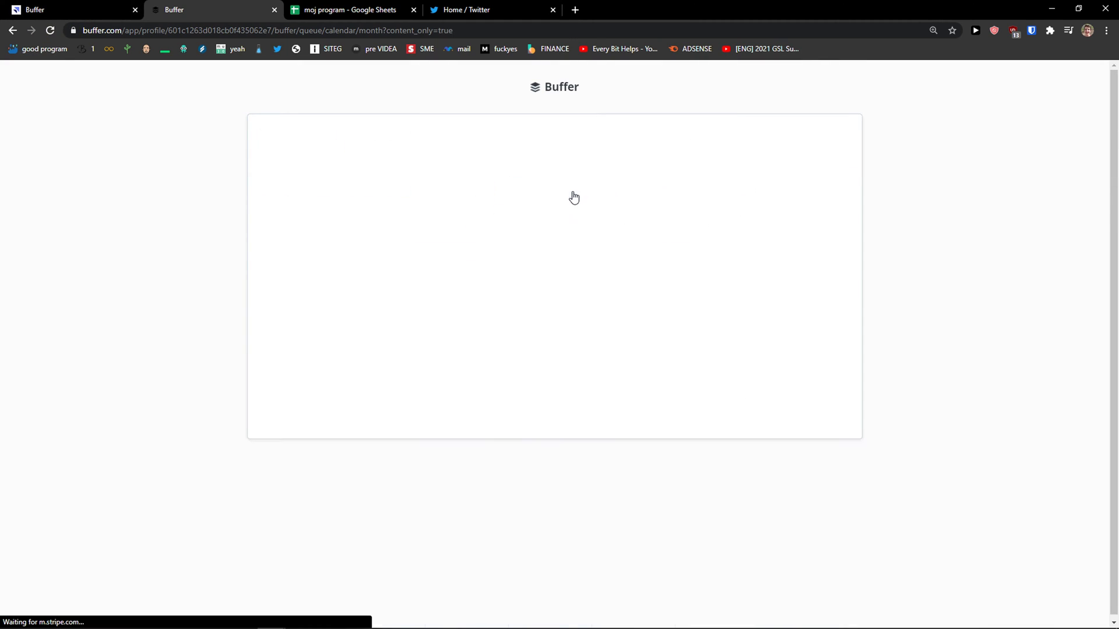
scroll(507, 315, "down", 1)
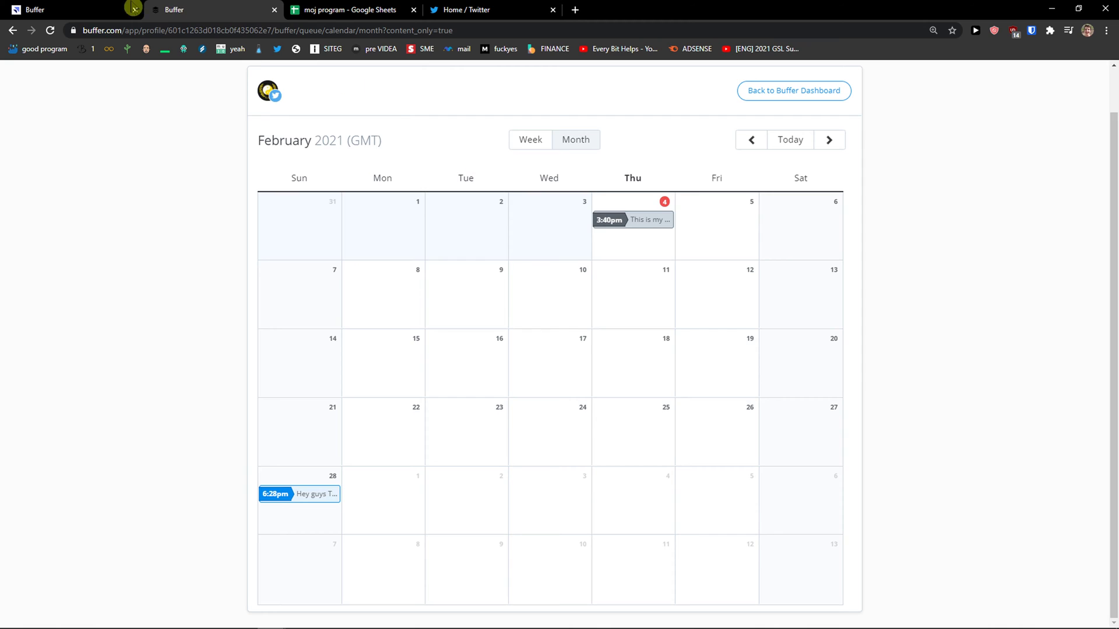
left_click(105, 9)
scroll(617, 327, "up", 3)
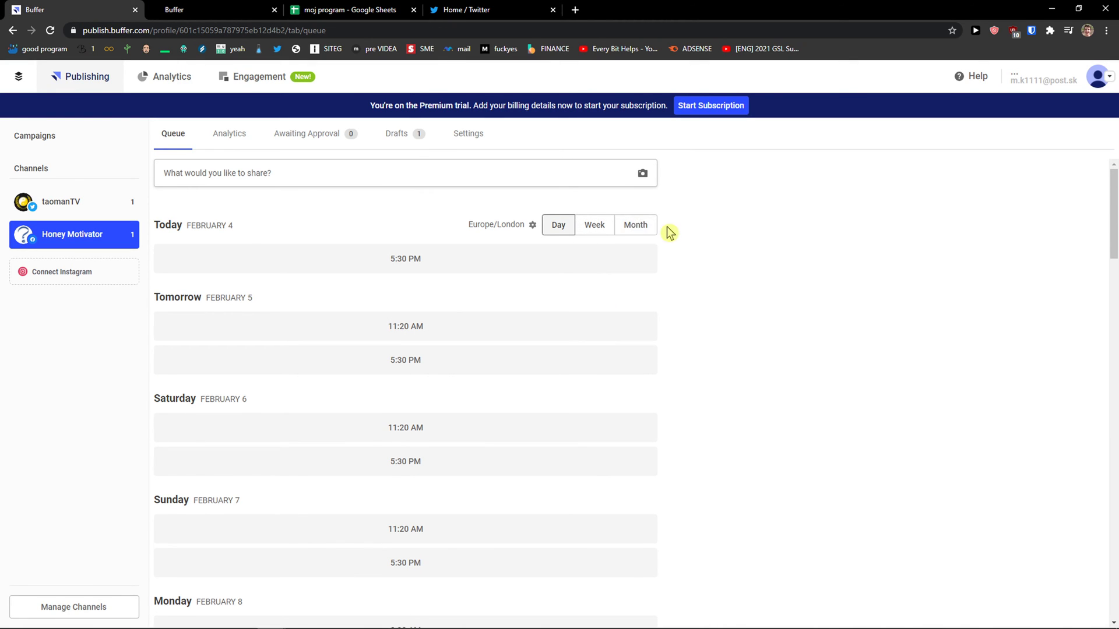
left_click(635, 231)
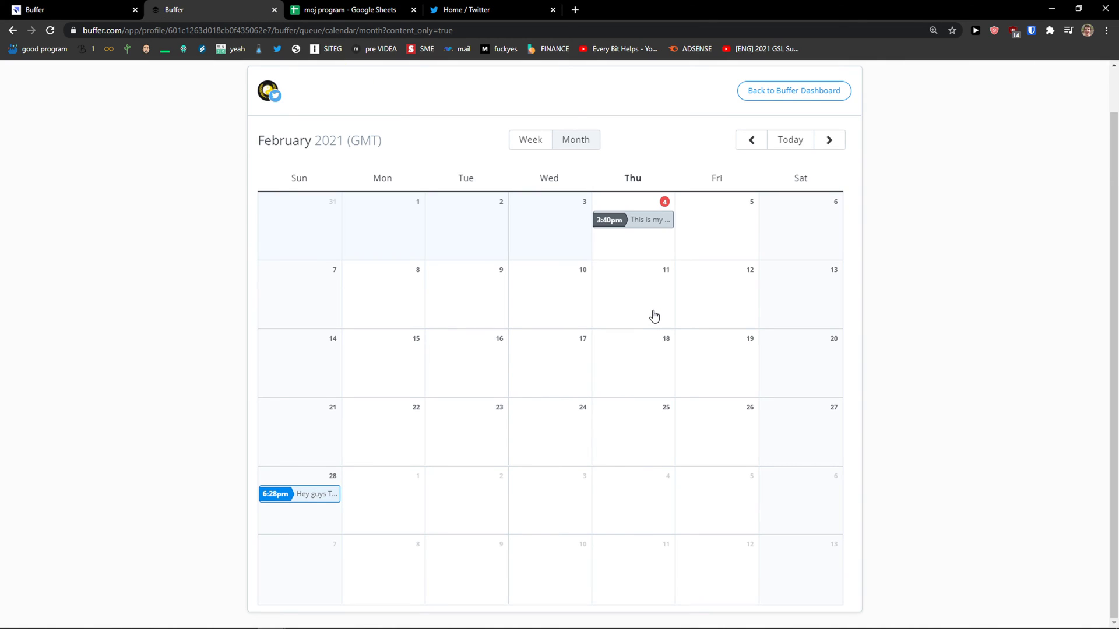